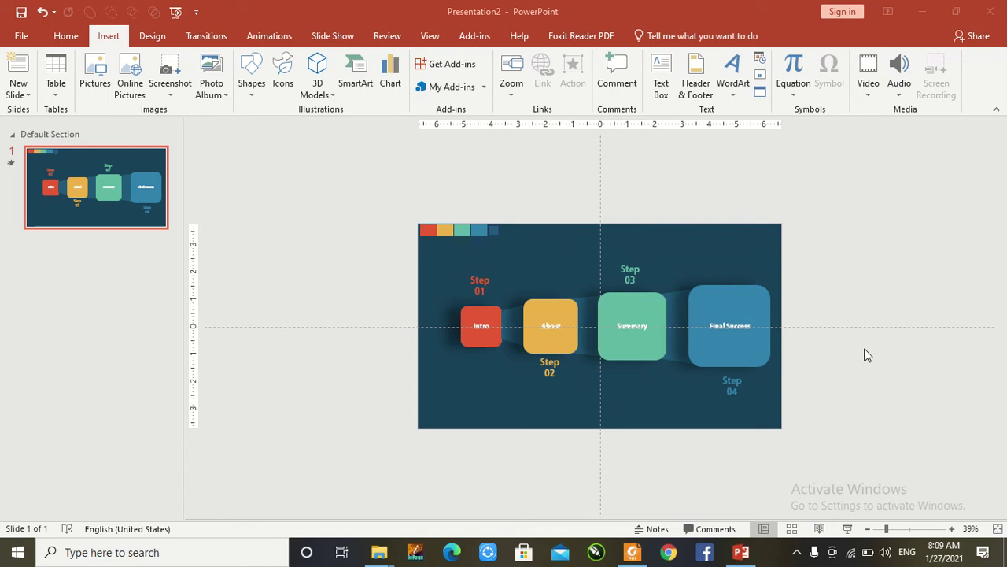
# - Play the first slide as a full-screen slide show, then return to editing
pyautogui.click(844, 532)
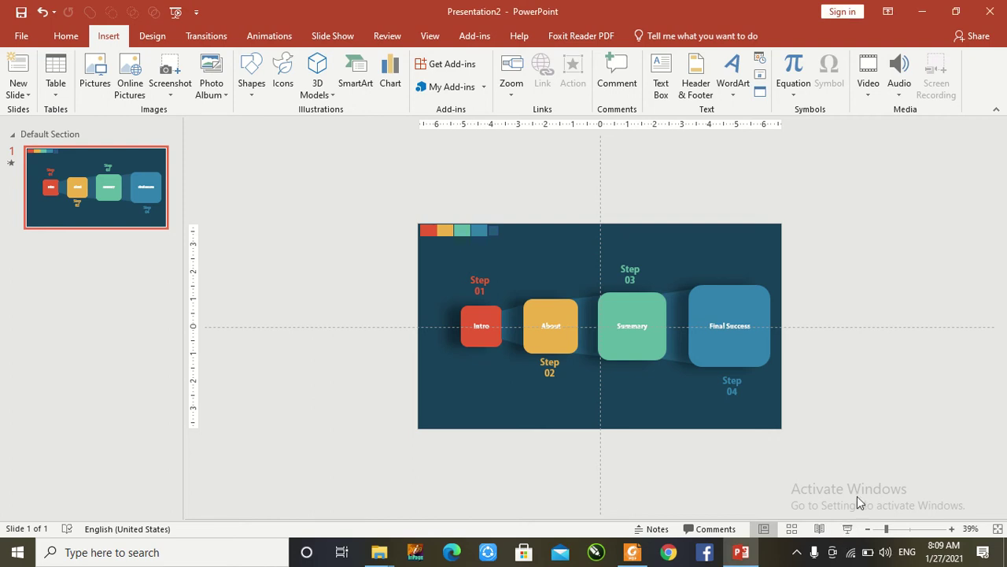
pyautogui.click(847, 532)
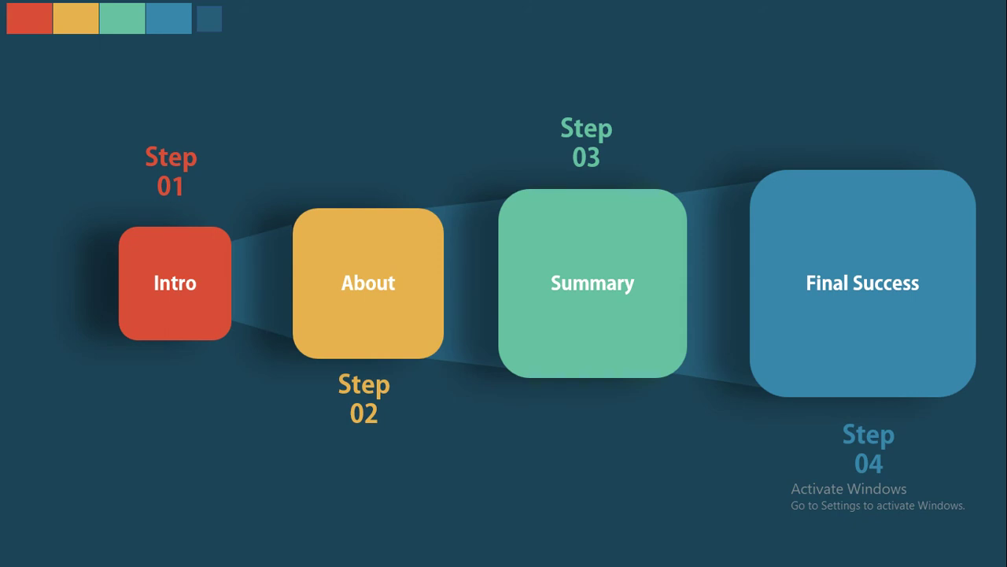
pyautogui.press('Escape')
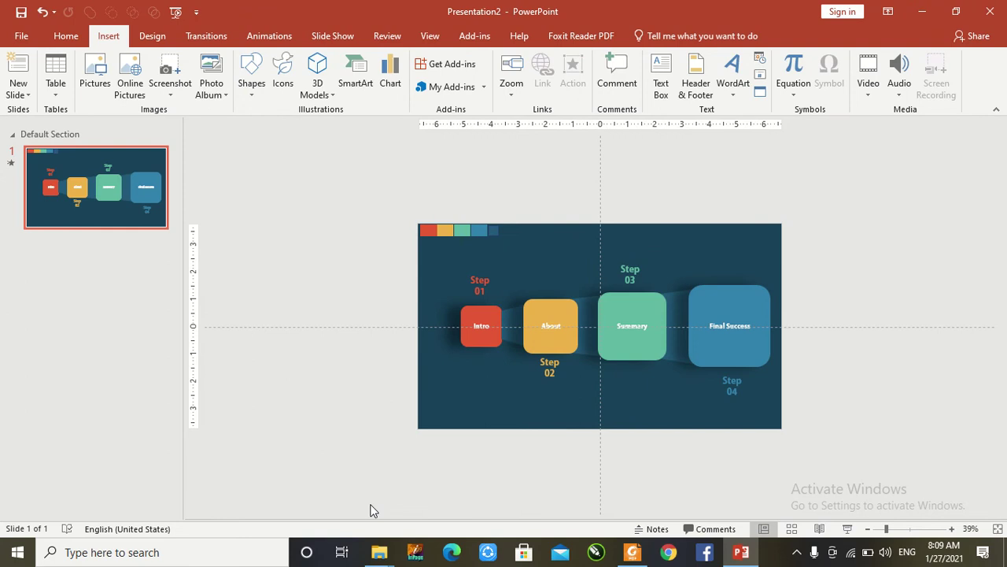
# - Add a blank second slide and begin sampling its background colour from slide 1
pyautogui.hotkey('ctrl', 'm')
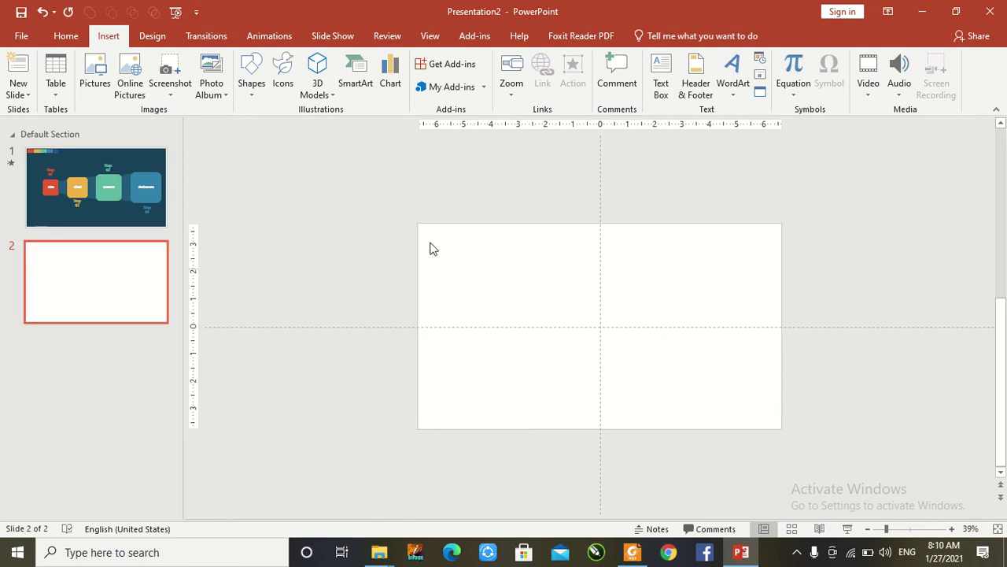
pyautogui.rightClick(526, 276)
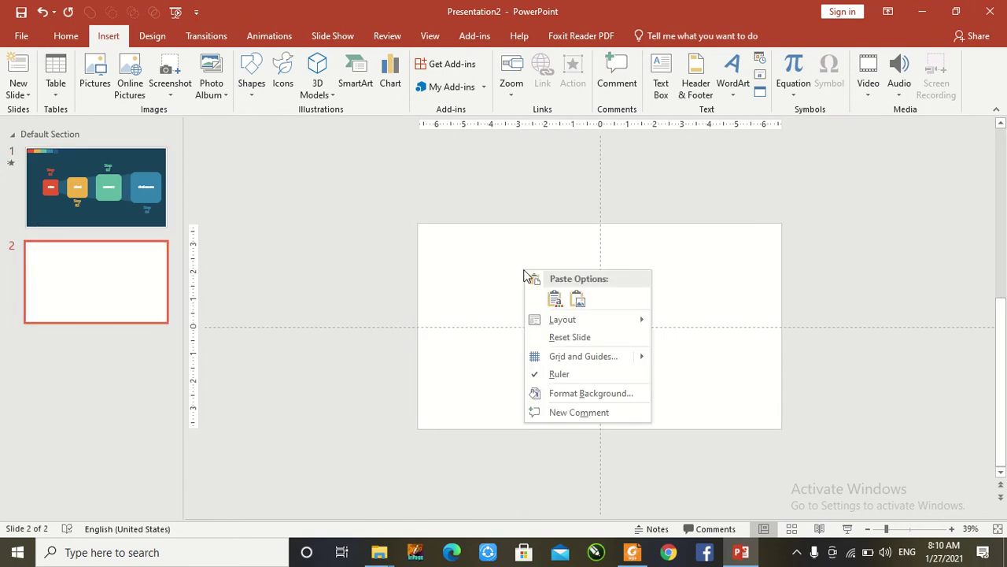
pyautogui.click(580, 394)
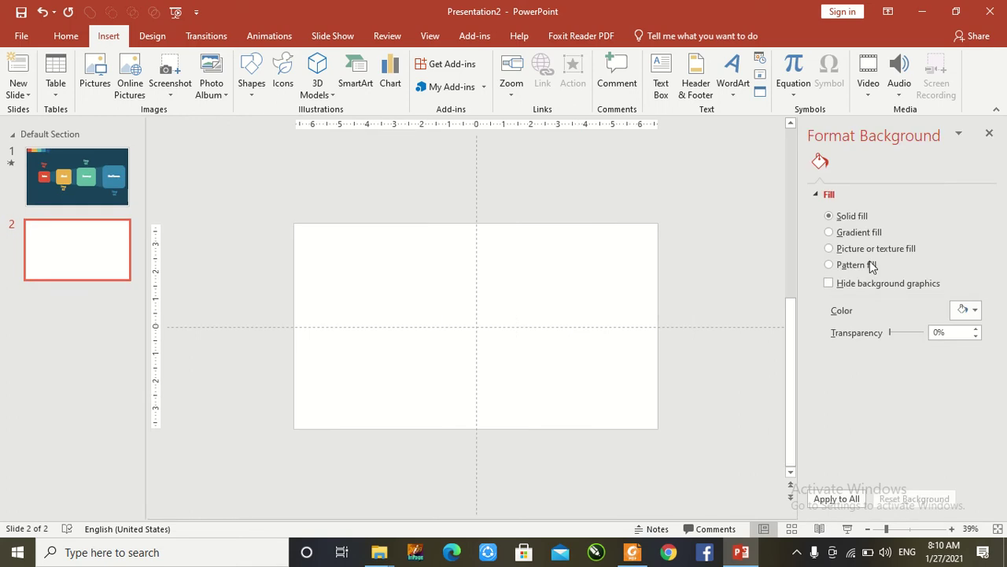
pyautogui.click(970, 312)
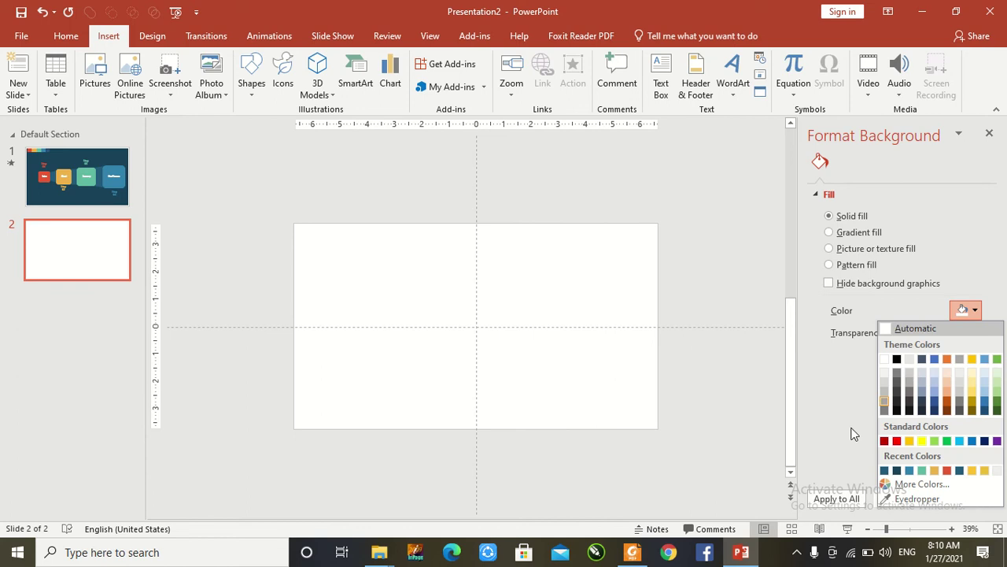
pyautogui.click(903, 501)
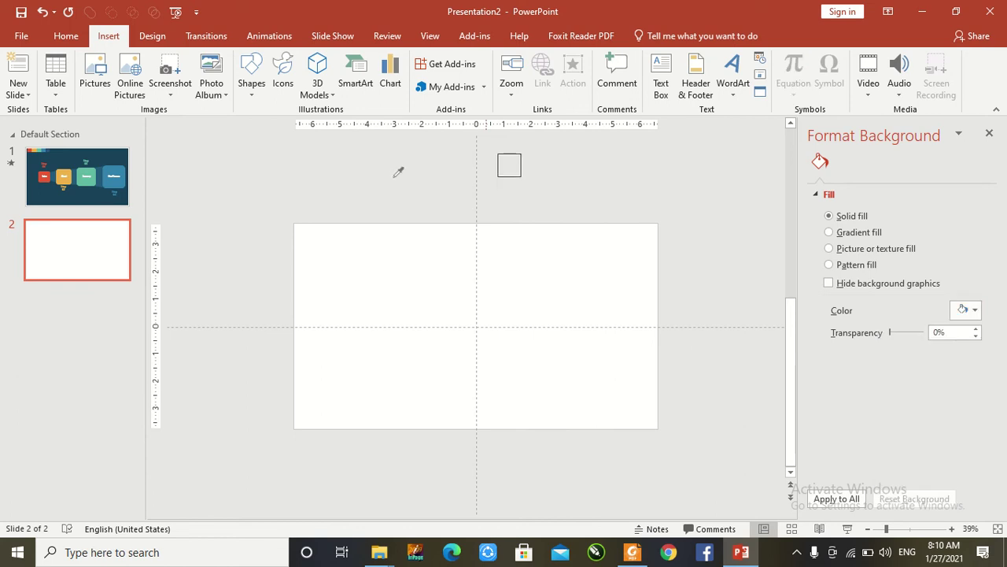
pyautogui.click(103, 154)
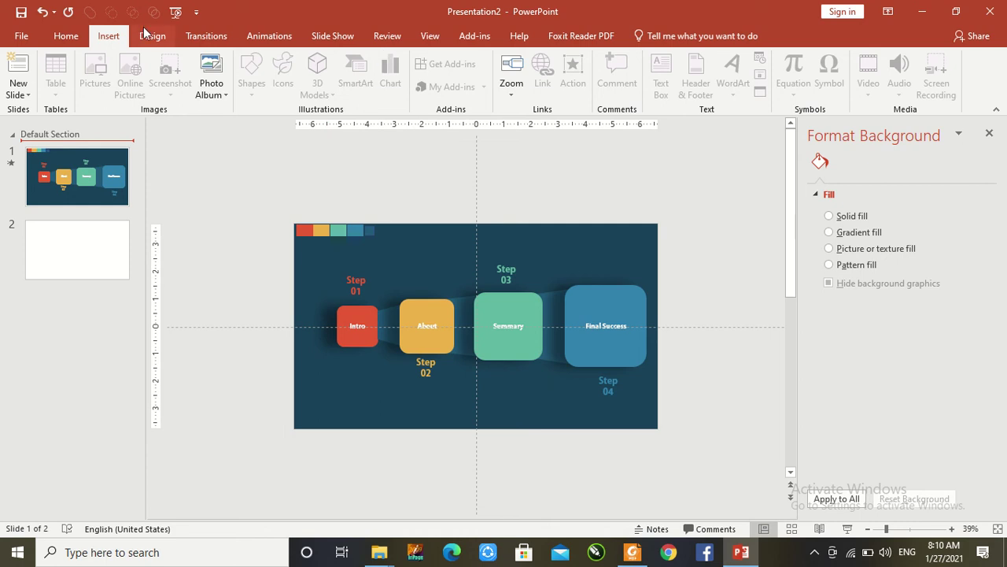
# - Sample slide 1's dark navy and apply it as slide 2's solid background
pyautogui.click(66, 36)
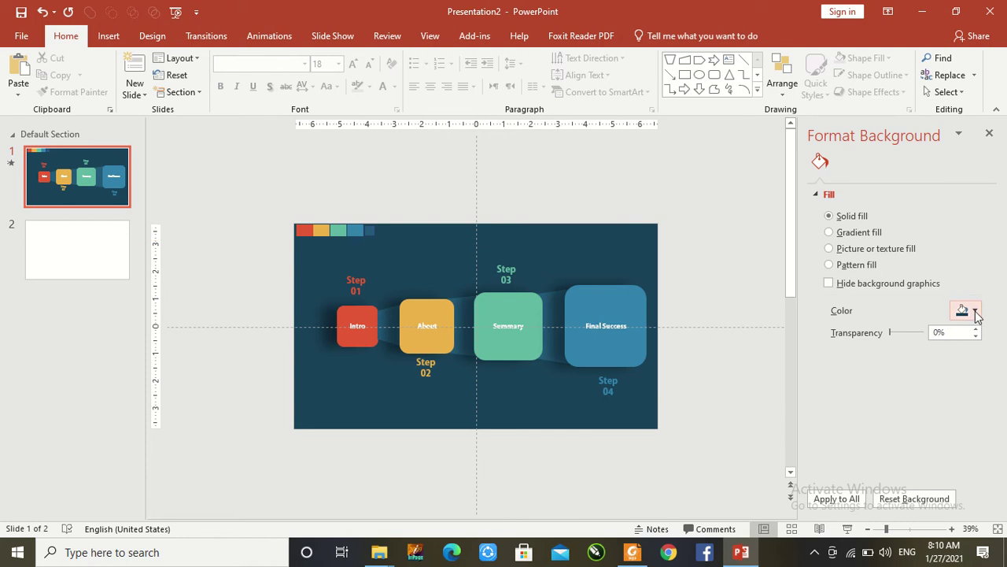
pyautogui.click(972, 310)
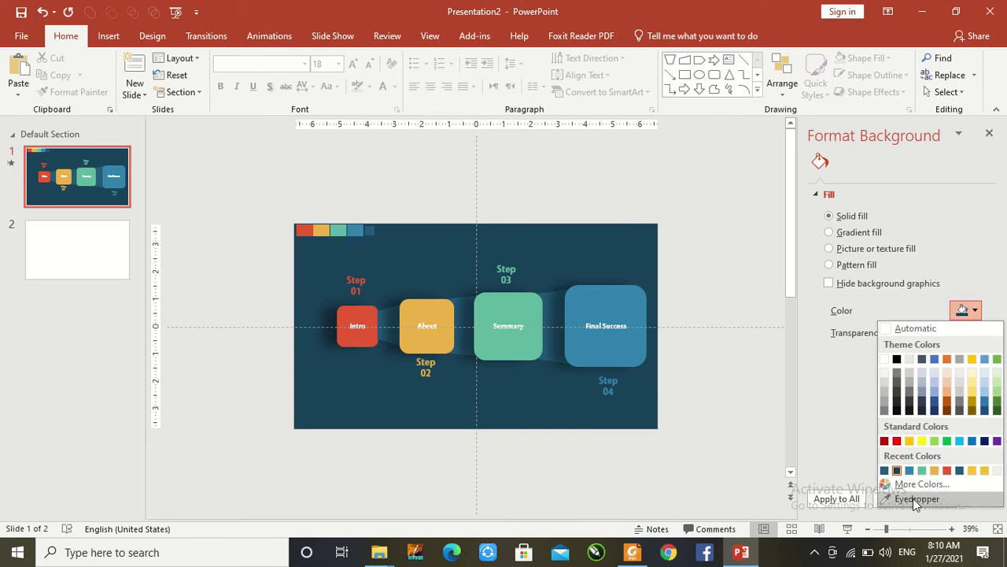
pyautogui.click(913, 498)
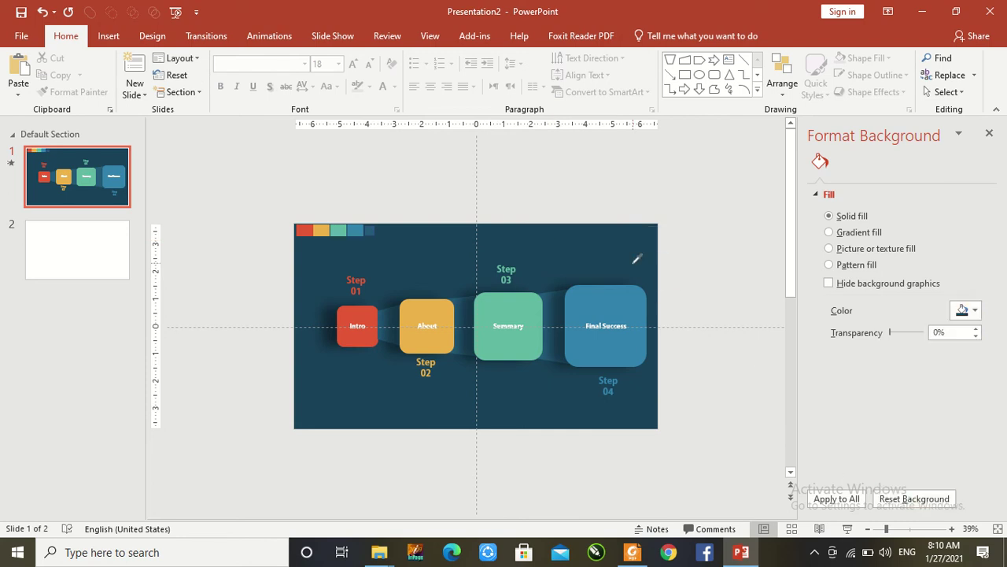
pyautogui.click(76, 235)
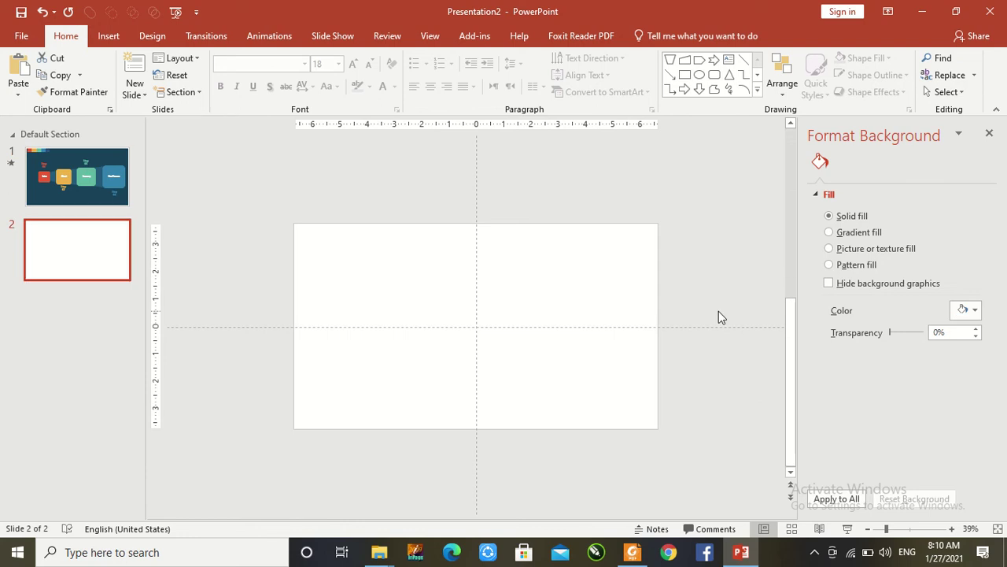
pyautogui.click(972, 310)
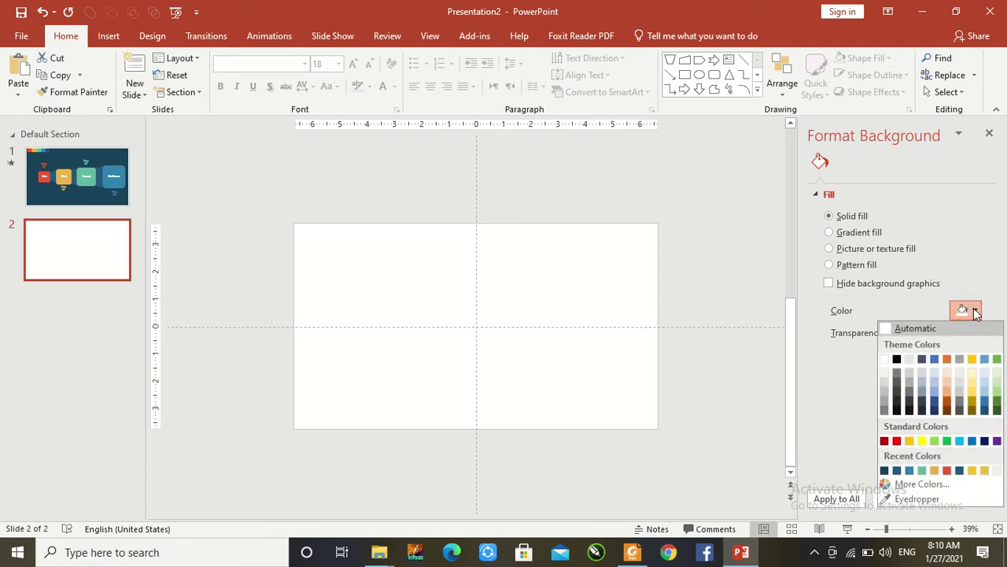
pyautogui.click(885, 470)
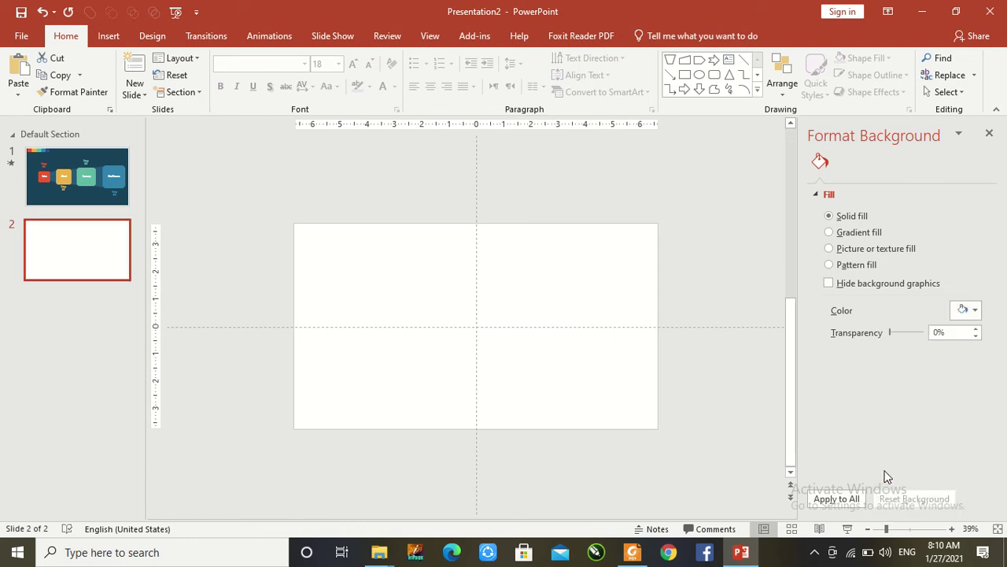
pyautogui.click(616, 202)
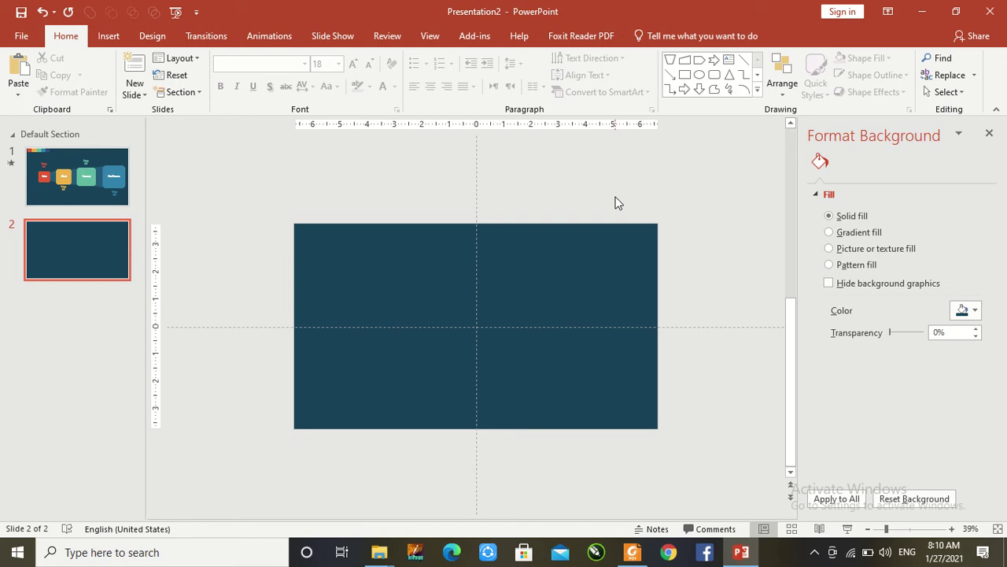
# - Draw a rounded rectangle left of centre and size it 1.5 × 1.5 inches
pyautogui.click(714, 74)
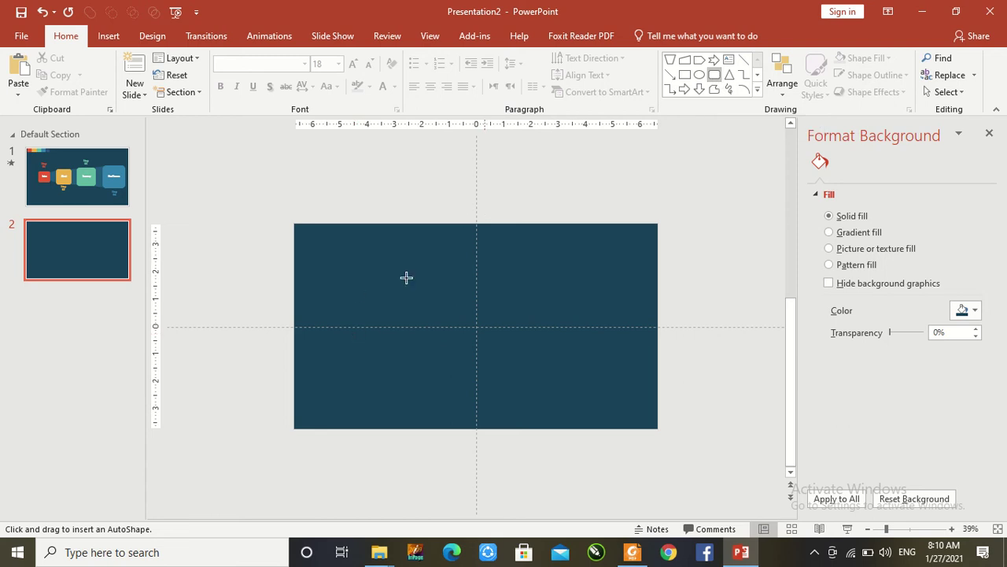
pyautogui.moveTo(344, 291); pyautogui.dragTo(392, 360)
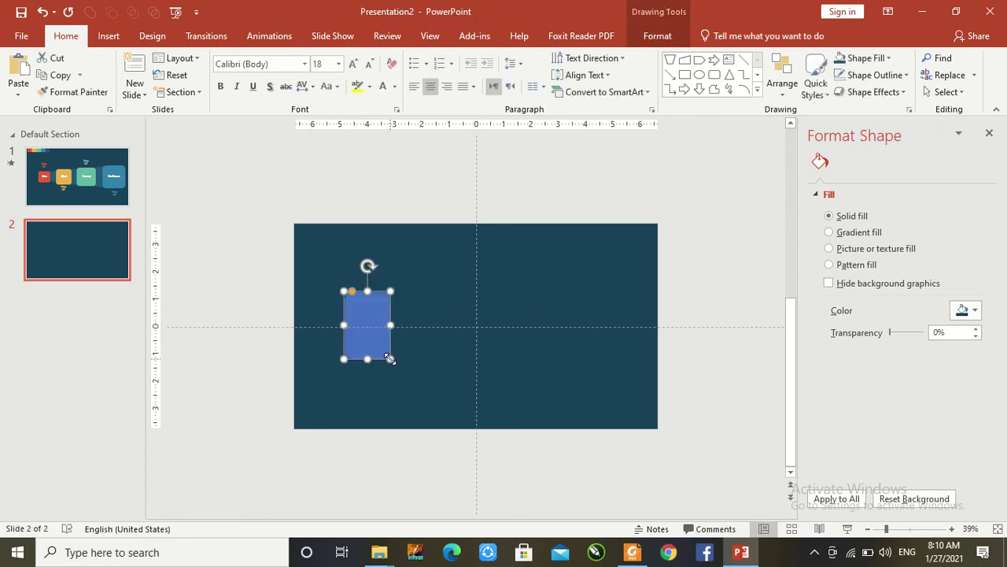
pyautogui.click(667, 43)
pyautogui.doubleClick(876, 63)
pyautogui.write('1.5')
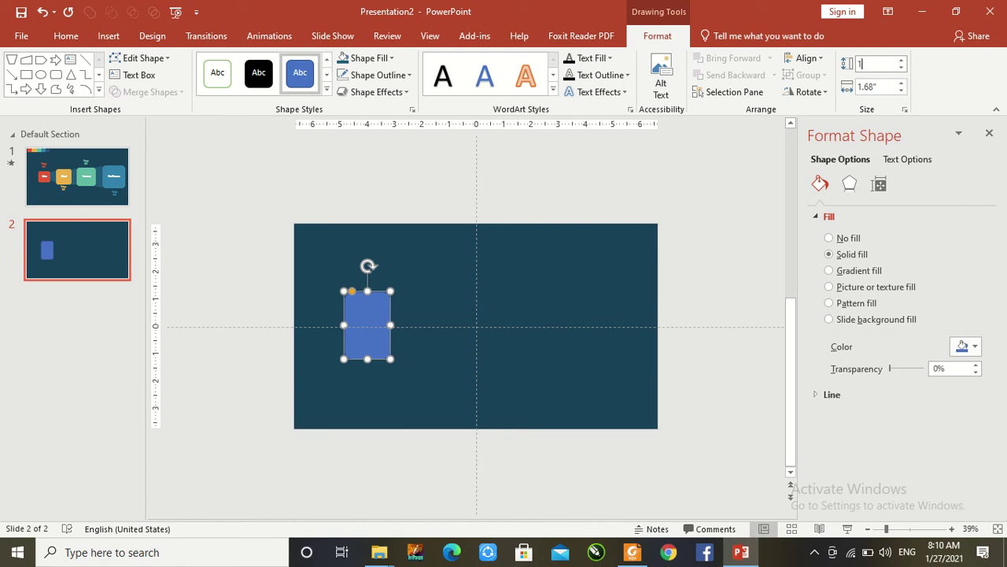
pyautogui.doubleClick(878, 86)
pyautogui.write('1')
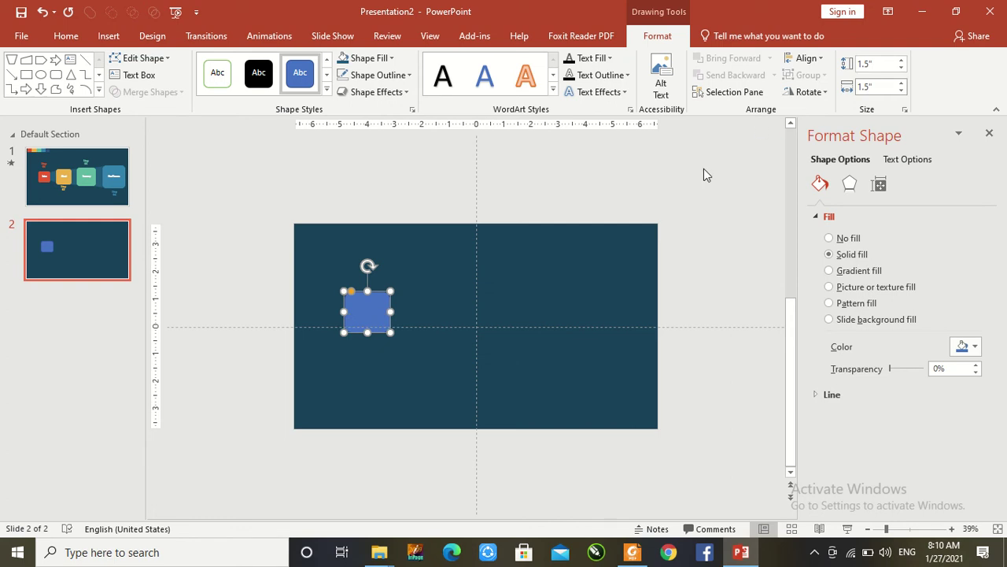
# - Centre the blue square vertically on the slide and remove its outline
pyautogui.click(460, 269)
pyautogui.click(380, 303)
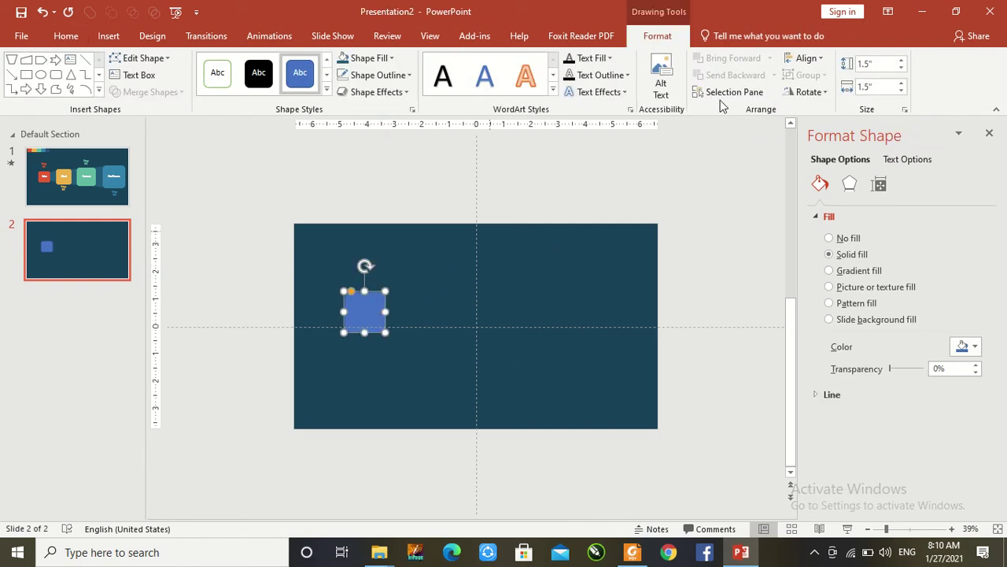
pyautogui.click(818, 61)
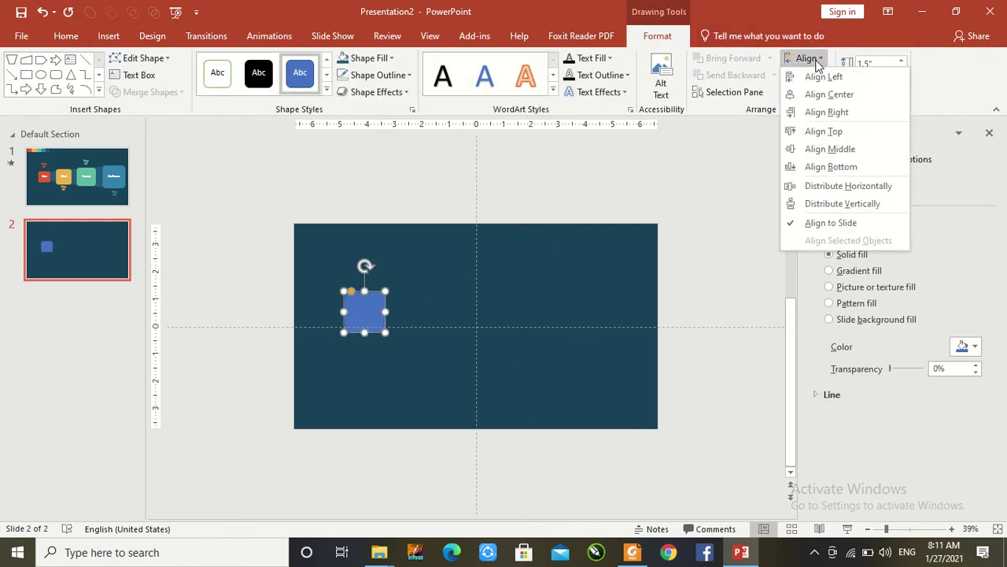
pyautogui.click(809, 146)
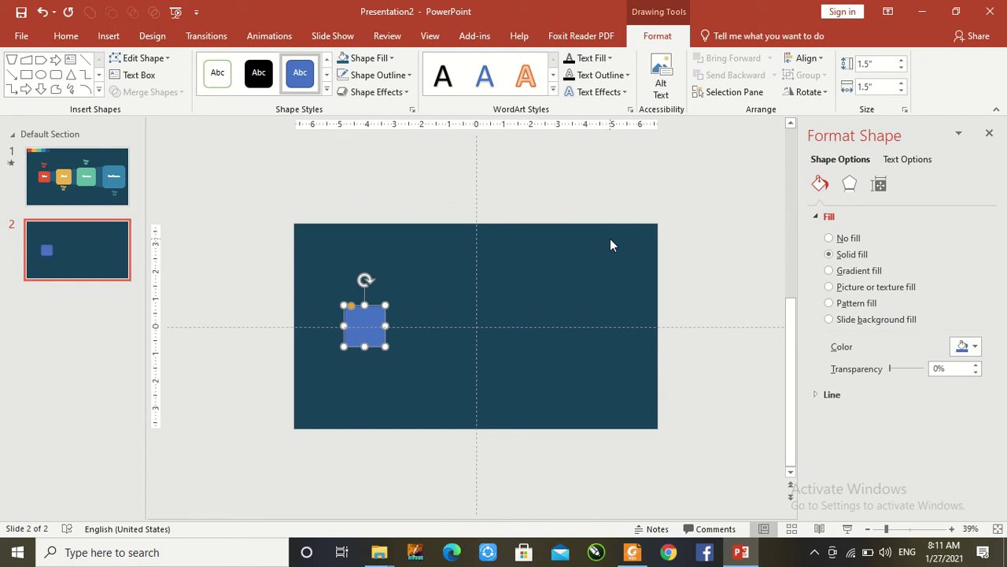
pyautogui.click(377, 75)
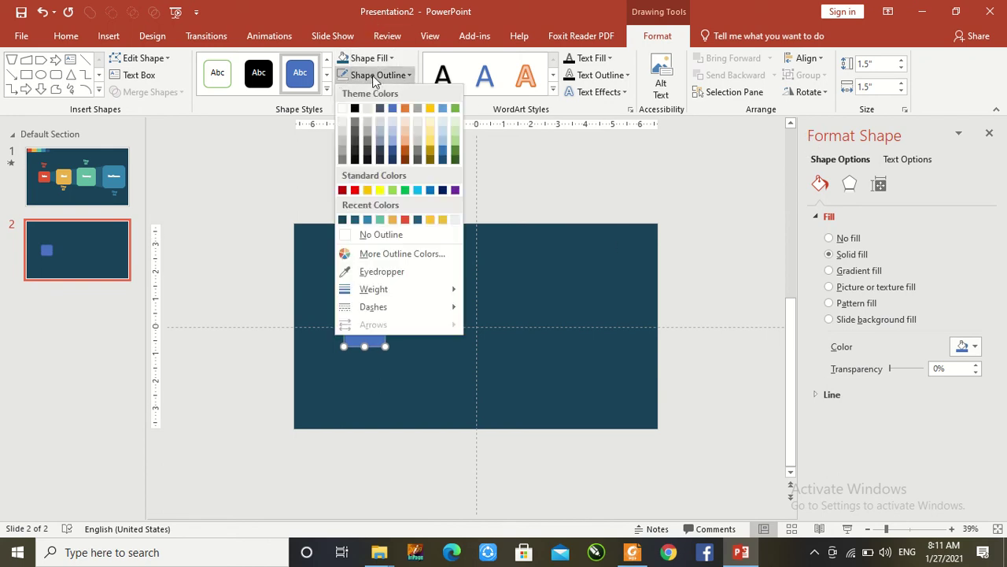
pyautogui.click(351, 236)
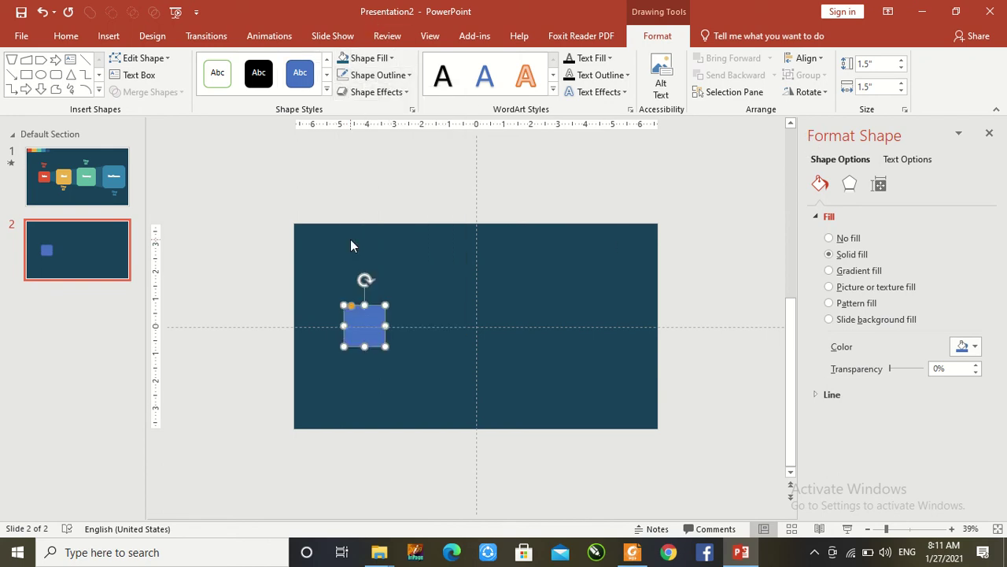
# - Copy the row of colour swatches from slide 1 and paste it onto slide 2
pyautogui.click(254, 247)
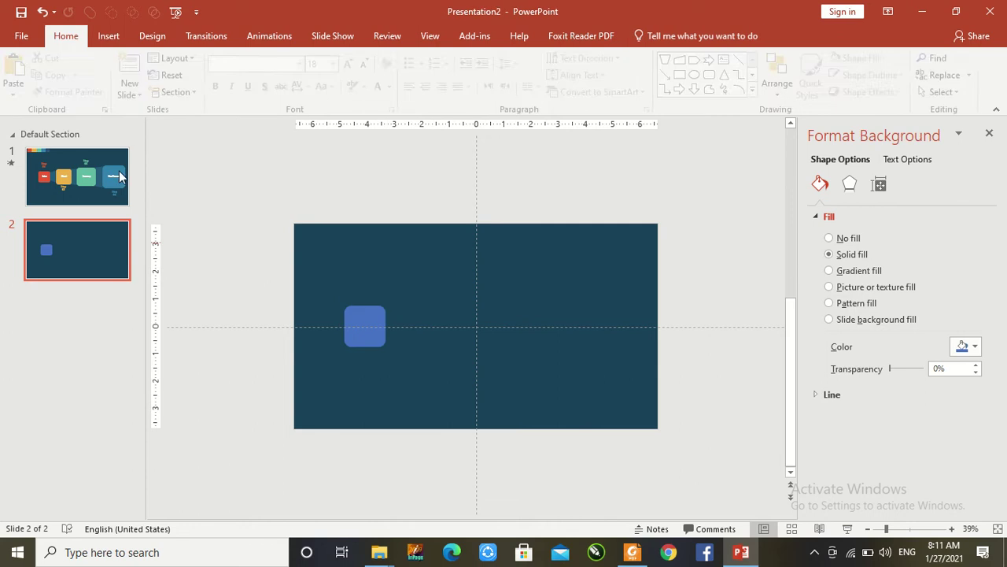
pyautogui.click(84, 156)
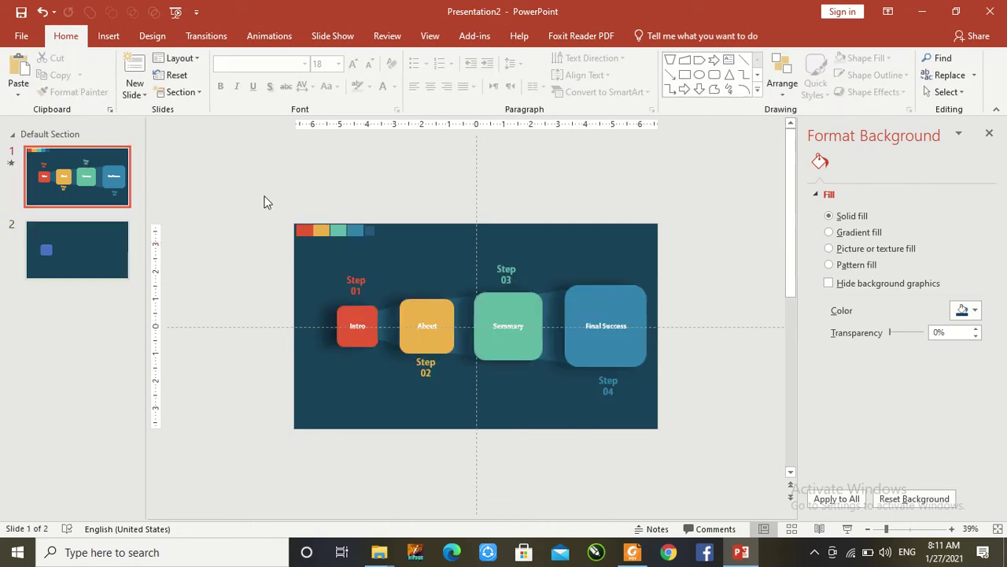
pyautogui.moveTo(263, 196); pyautogui.dragTo(415, 294)
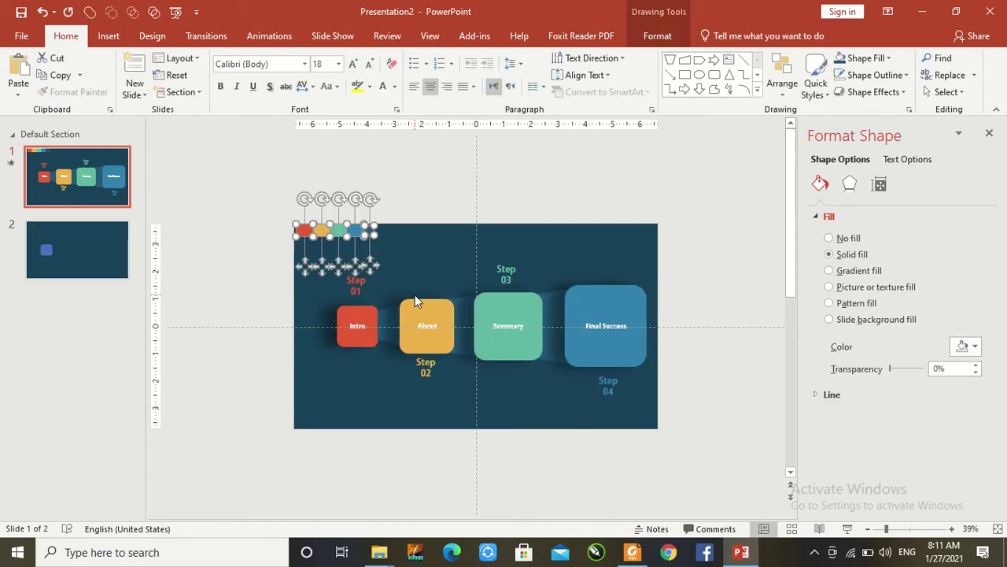
pyautogui.click(97, 236)
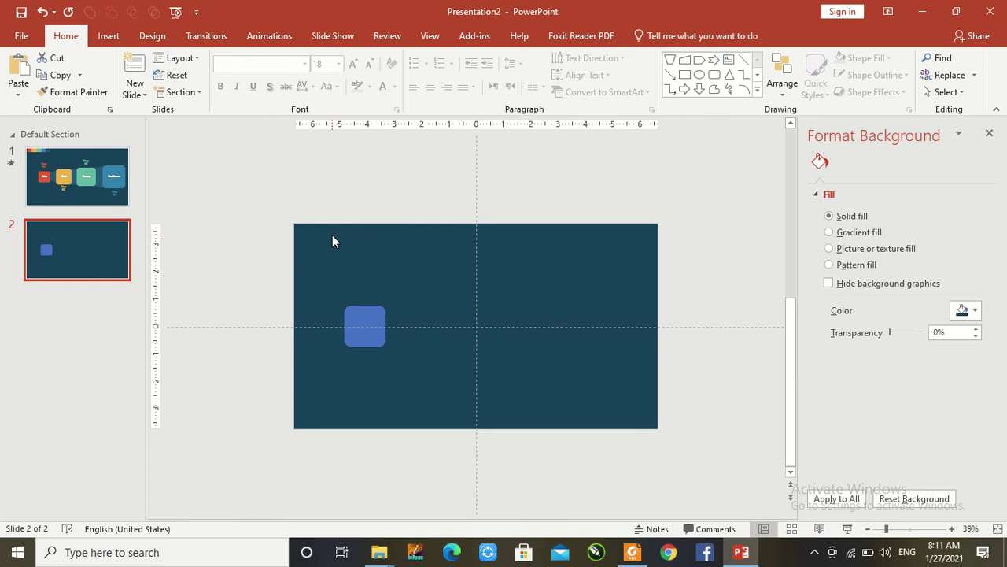
pyautogui.hotkey('ctrl', 'v')
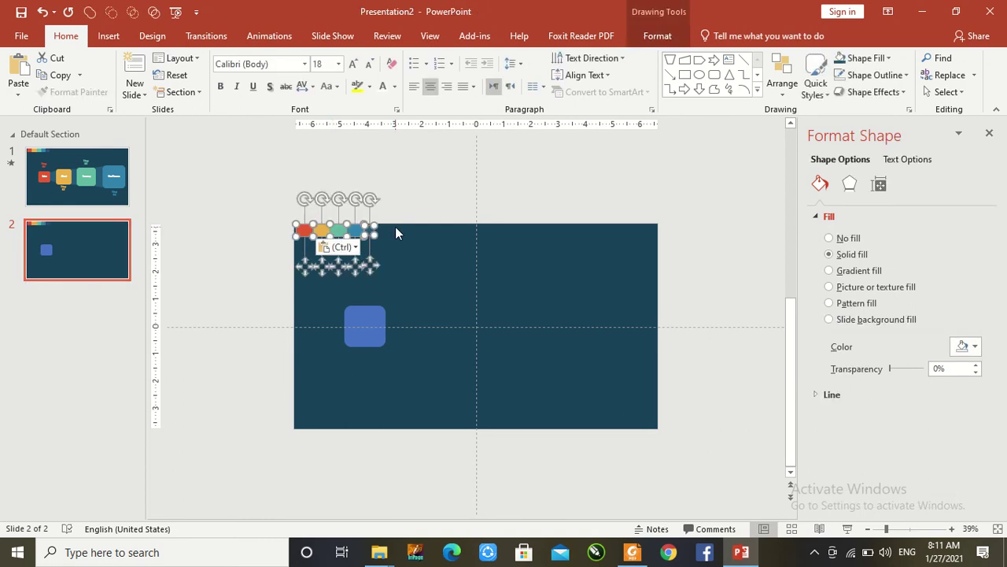
pyautogui.click(395, 227)
# - Fill the rounded square with the red swatch's colour using the Eyedropper
pyautogui.click(369, 319)
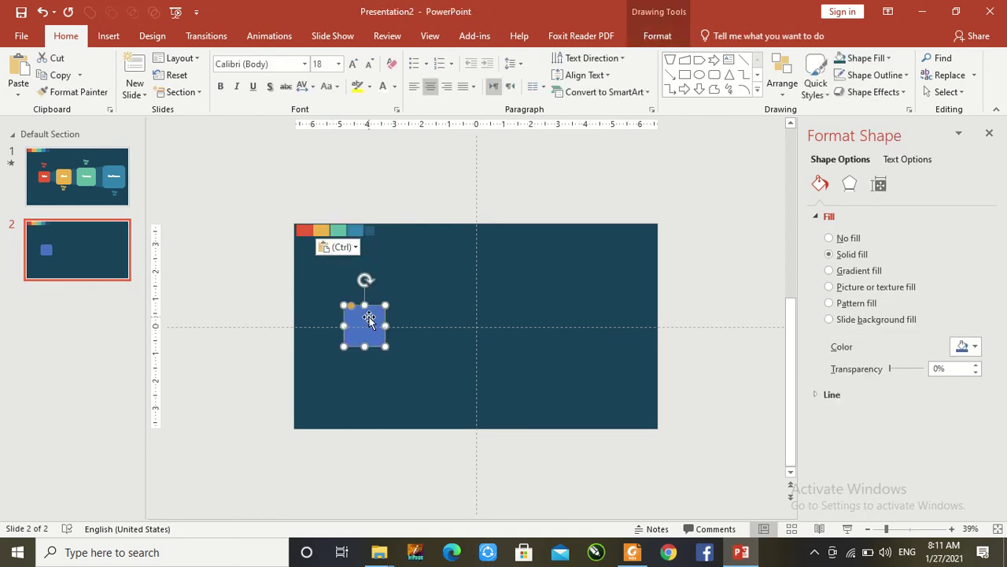
pyautogui.click(657, 36)
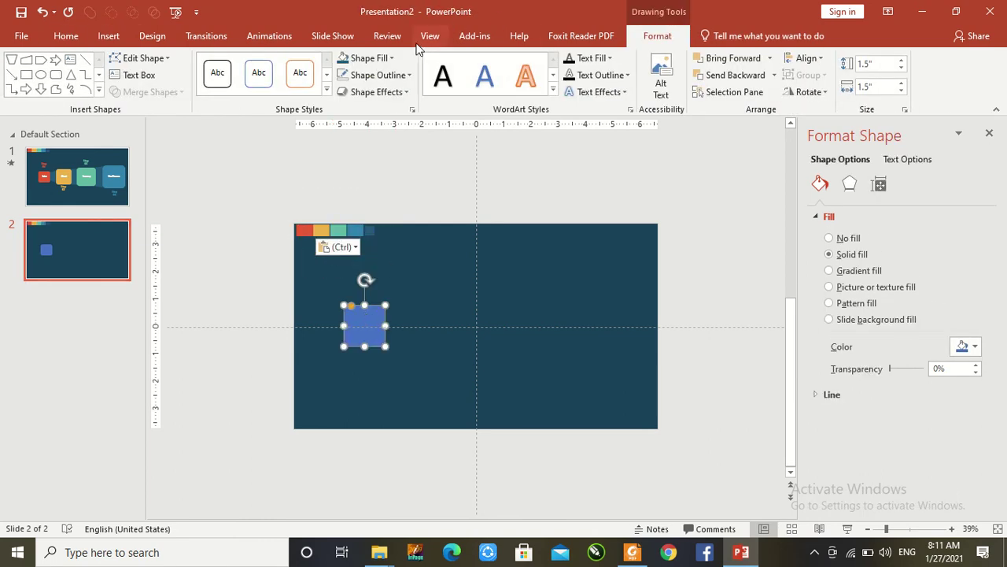
pyautogui.click(372, 58)
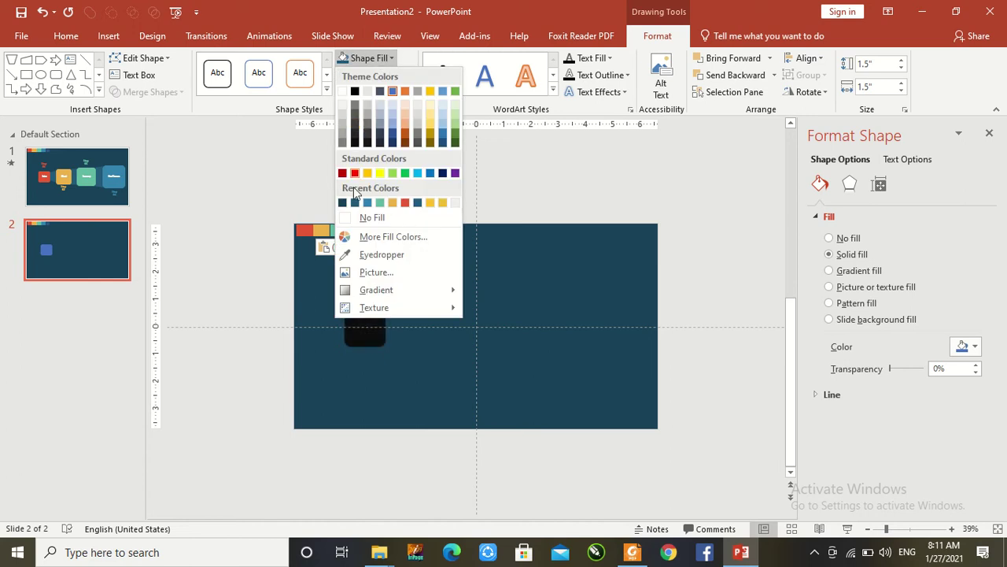
pyautogui.click(357, 254)
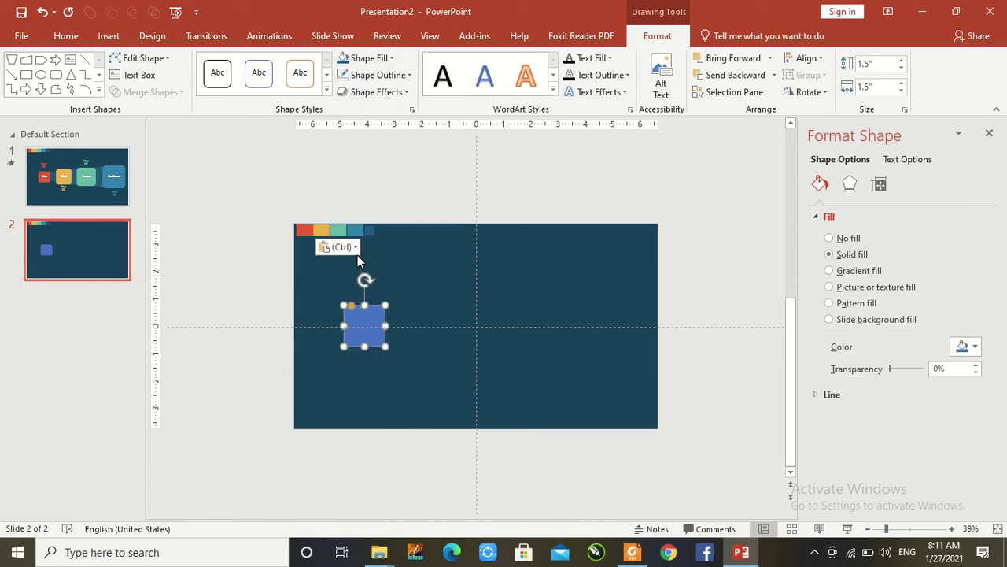
pyautogui.click(303, 229)
pyautogui.click(396, 208)
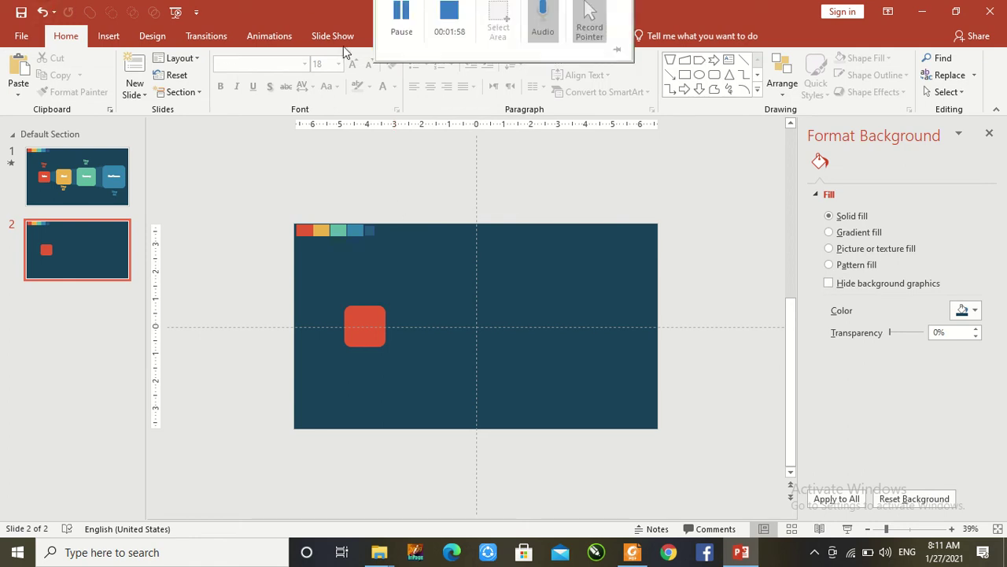
# - Add a text box above the red square reading 'Step 01' on two lines
pyautogui.click(729, 60)
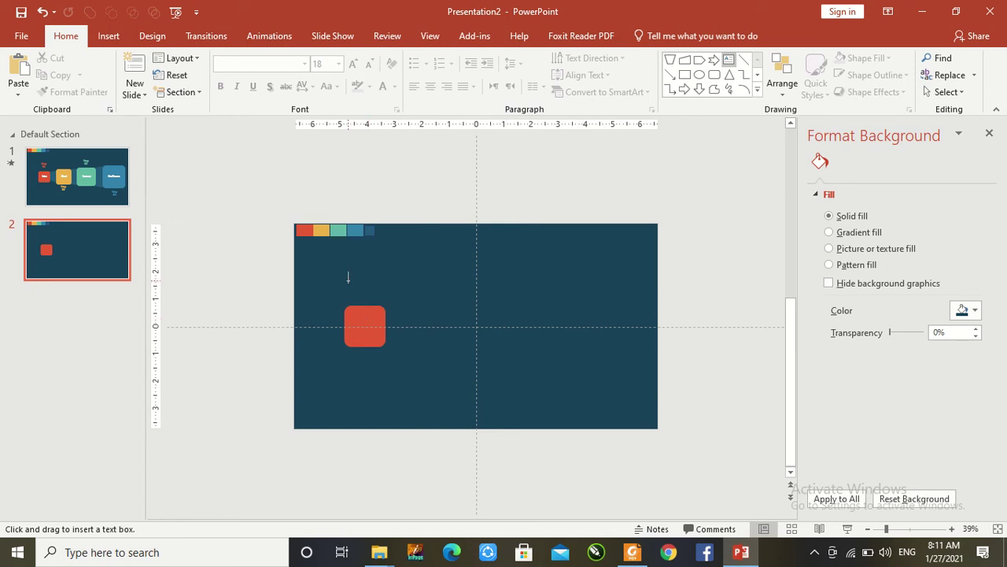
pyautogui.moveTo(348, 276); pyautogui.dragTo(385, 304)
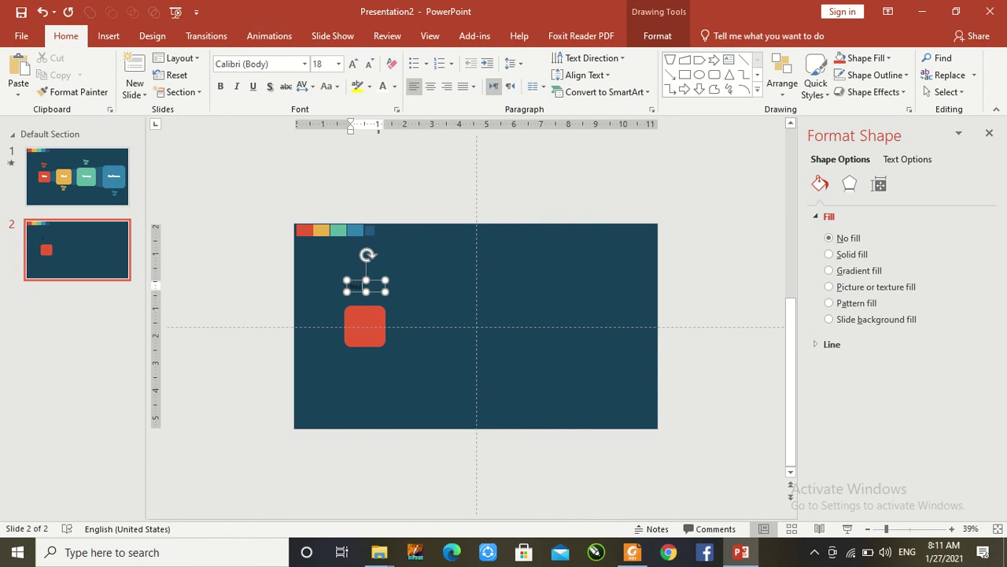
pyautogui.press('Return')
pyautogui.hotkey('ctrl', 'a')
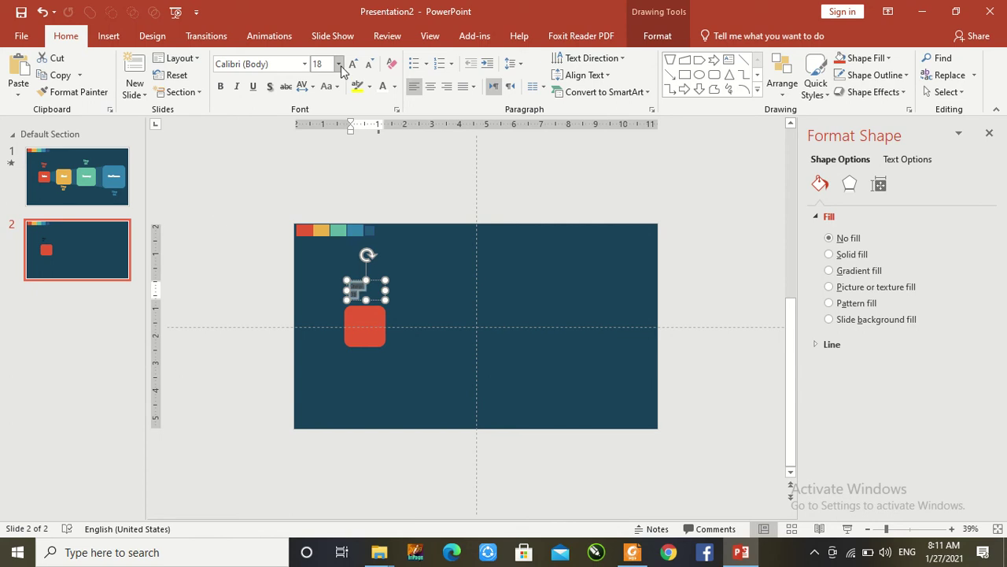
# - Set the Step 01 label to 32 pt Arial Black
pyautogui.click(339, 63)
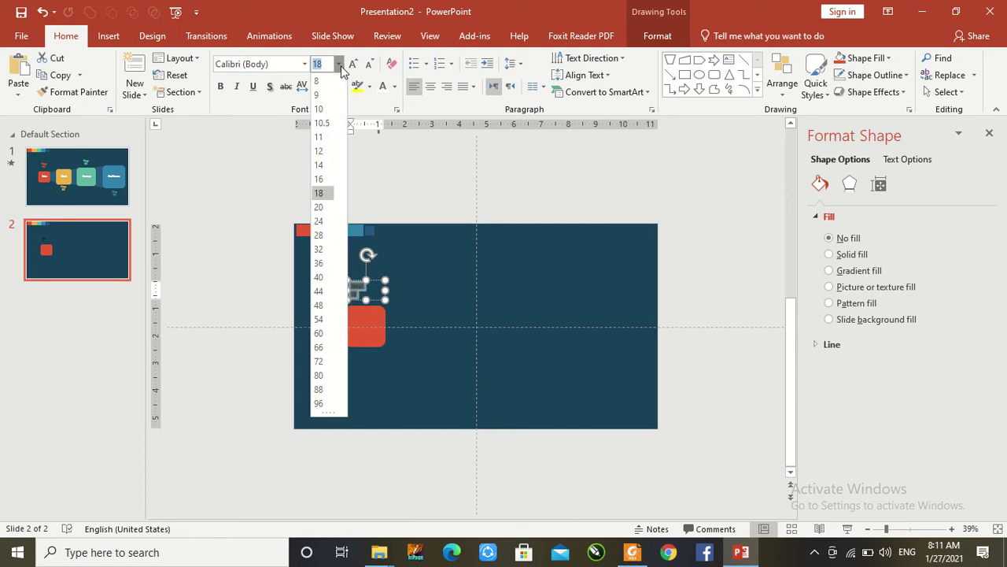
pyautogui.click(328, 253)
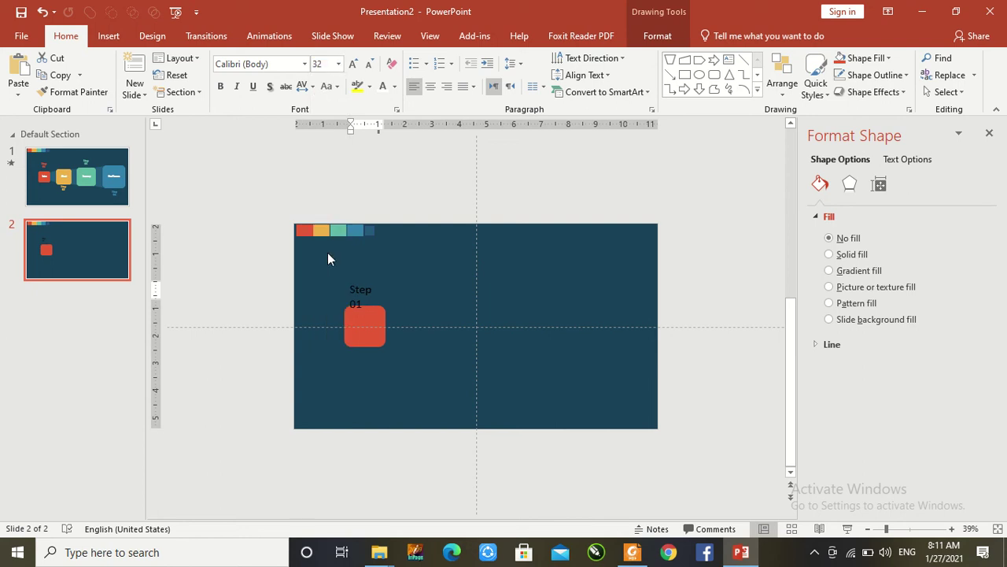
pyautogui.click(305, 64)
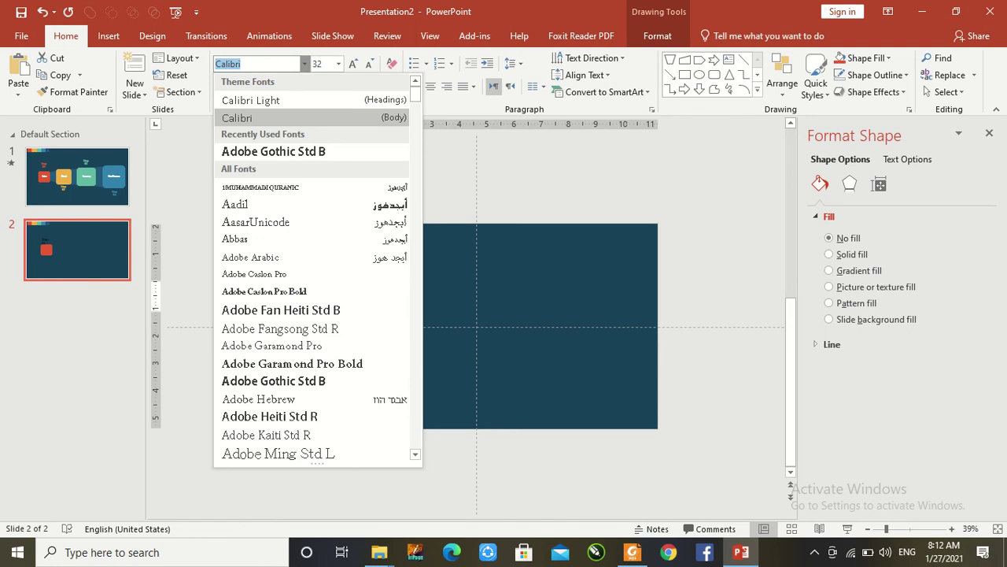
pyautogui.write('Arial')
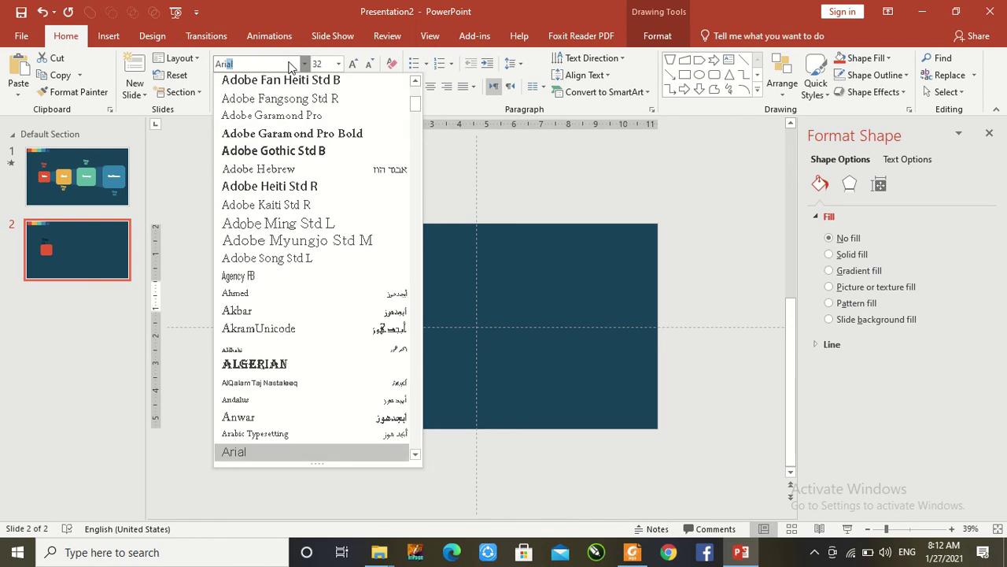
pyautogui.write(' Black')
pyautogui.press('Return')
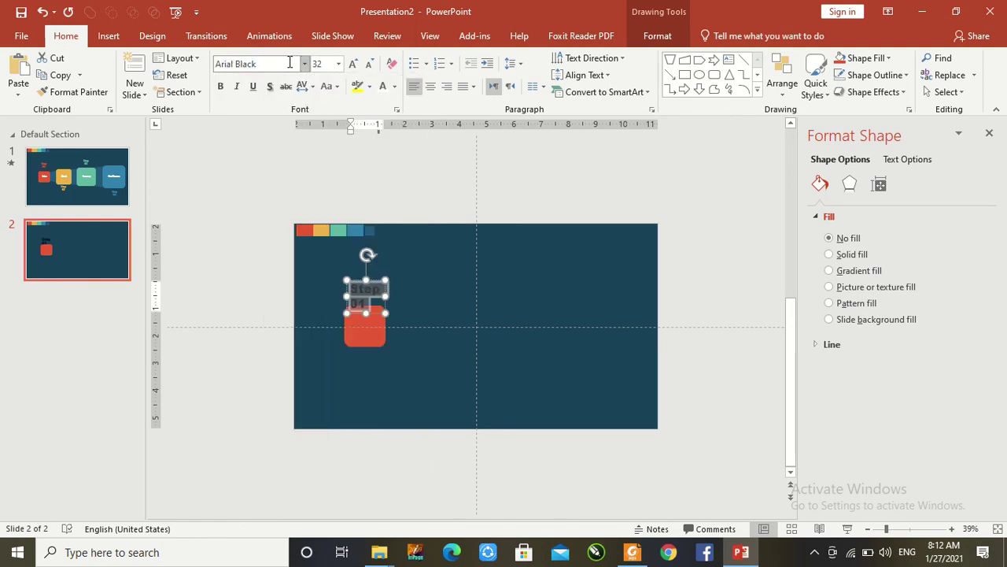
# - Centre the Step 01 text and nudge the label slightly up
pyautogui.click(431, 91)
pyautogui.click(395, 287)
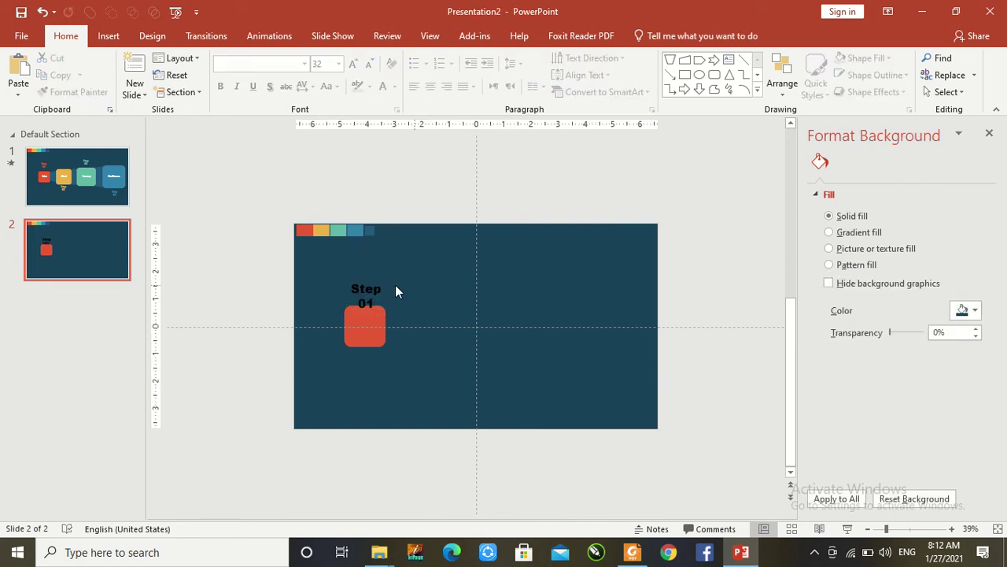
pyautogui.click(367, 285)
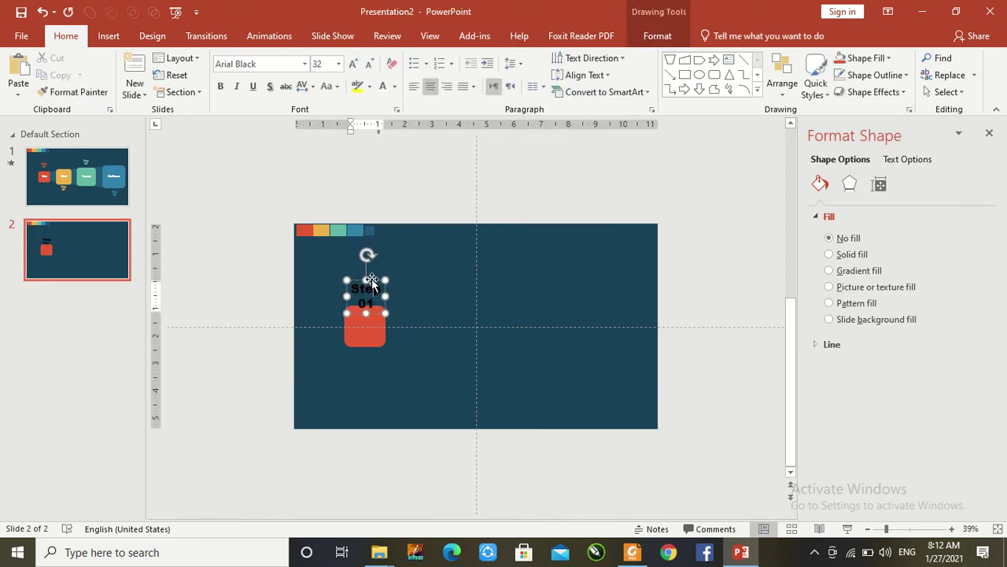
pyautogui.moveTo(367, 275); pyautogui.dragTo(367, 271)
# - Colour the Step 01 text with the square's red using the Eyedropper
pyautogui.tripleClick(369, 293)
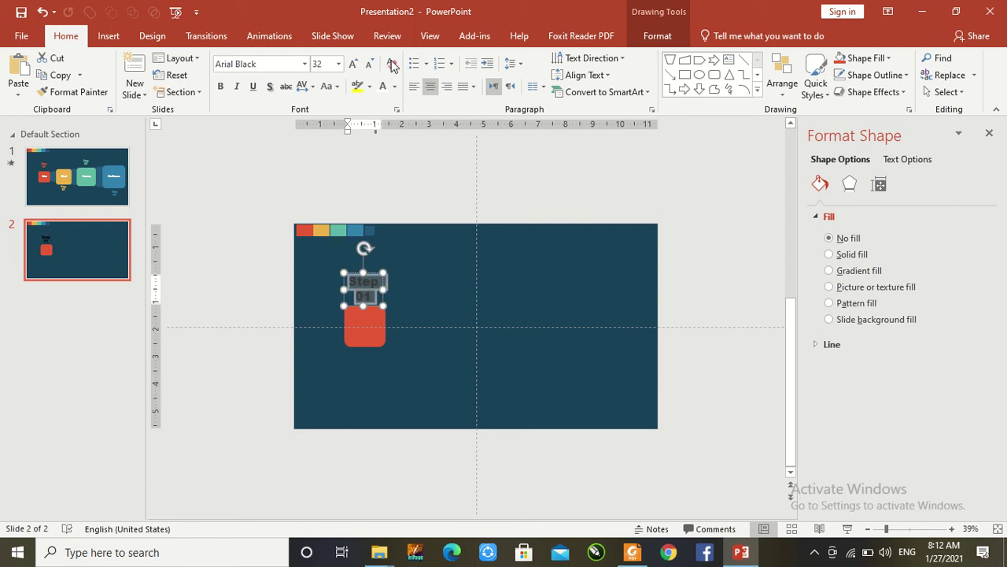
pyautogui.click(395, 86)
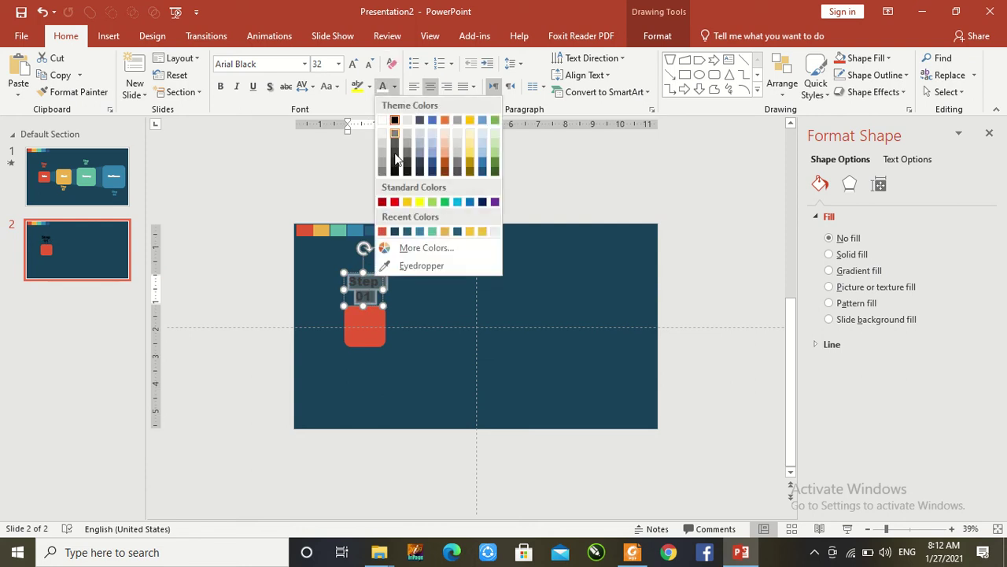
pyautogui.click(418, 266)
pyautogui.click(368, 324)
pyautogui.click(459, 257)
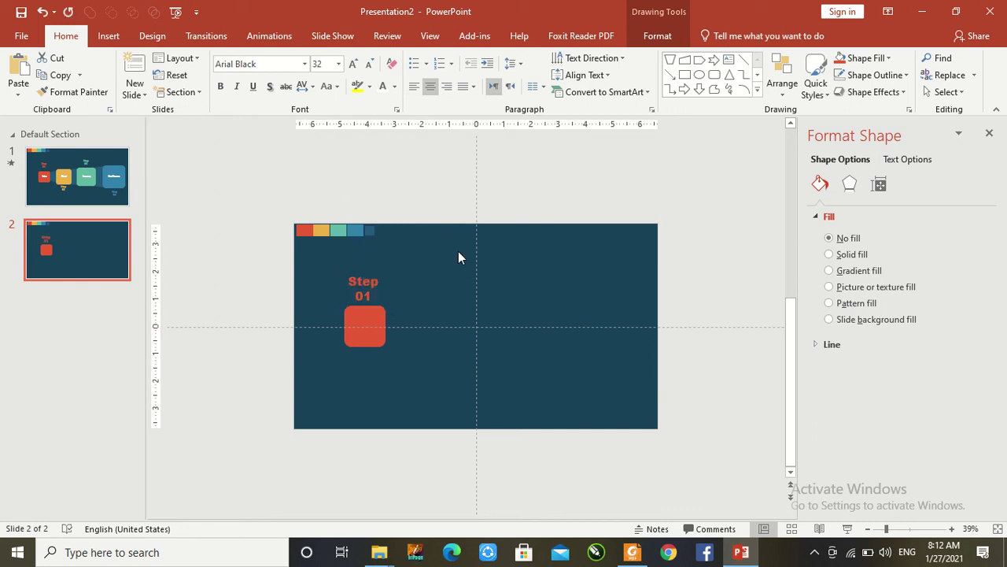
# - Type 'Intro' inside the red square
pyautogui.click(361, 327)
pyautogui.rightClick(361, 327)
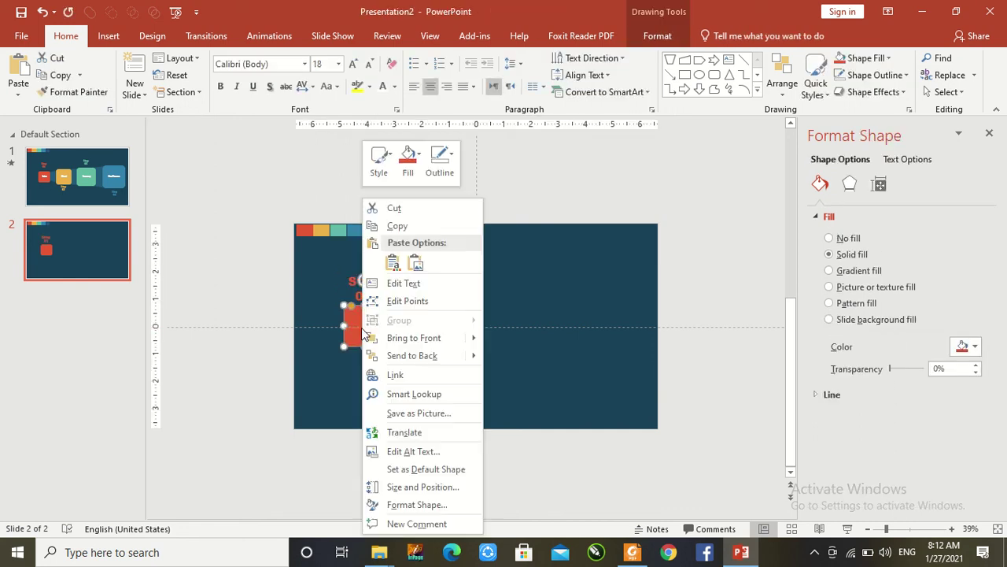
pyautogui.click(379, 283)
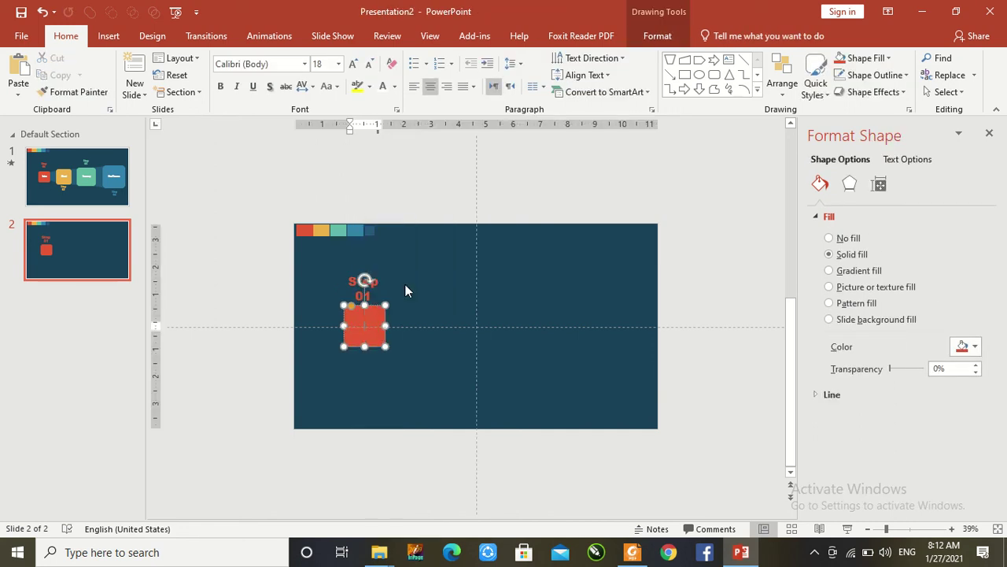
pyautogui.write('in')
pyautogui.hotkey('ctrl', 'a')
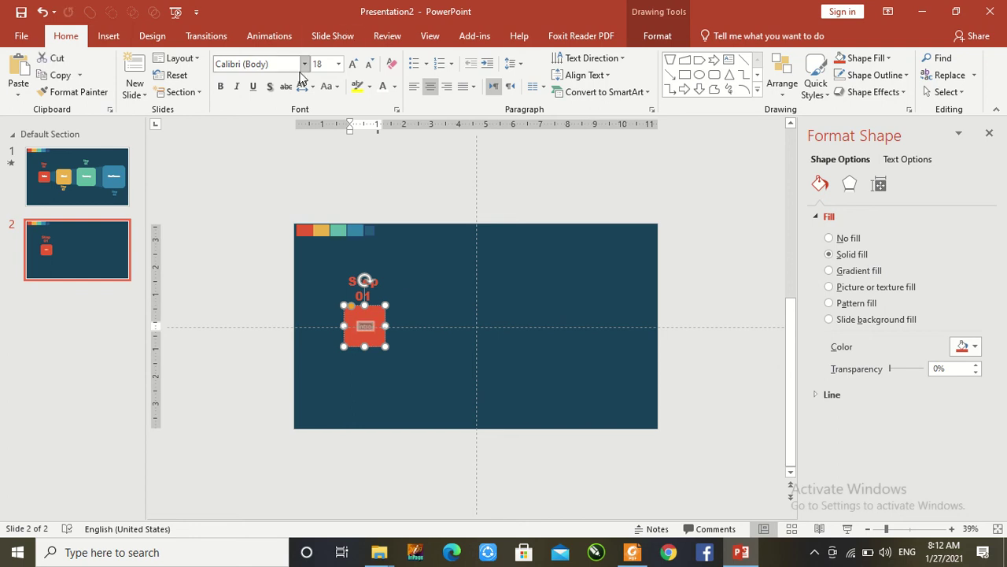
# - Set the Intro text to Arial Black at 28 pt, then one size smaller
pyautogui.click(305, 64)
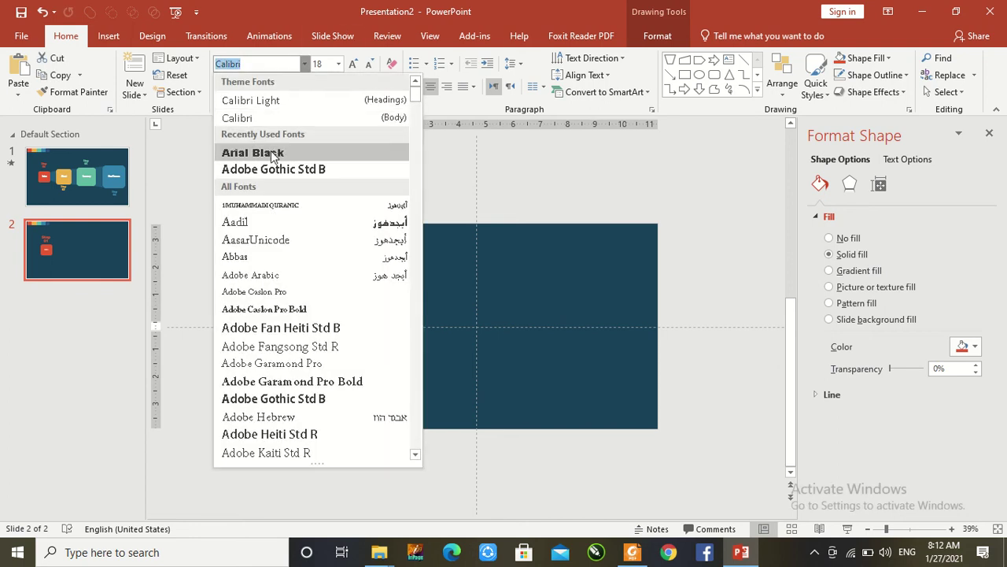
pyautogui.click(271, 150)
pyautogui.click(338, 64)
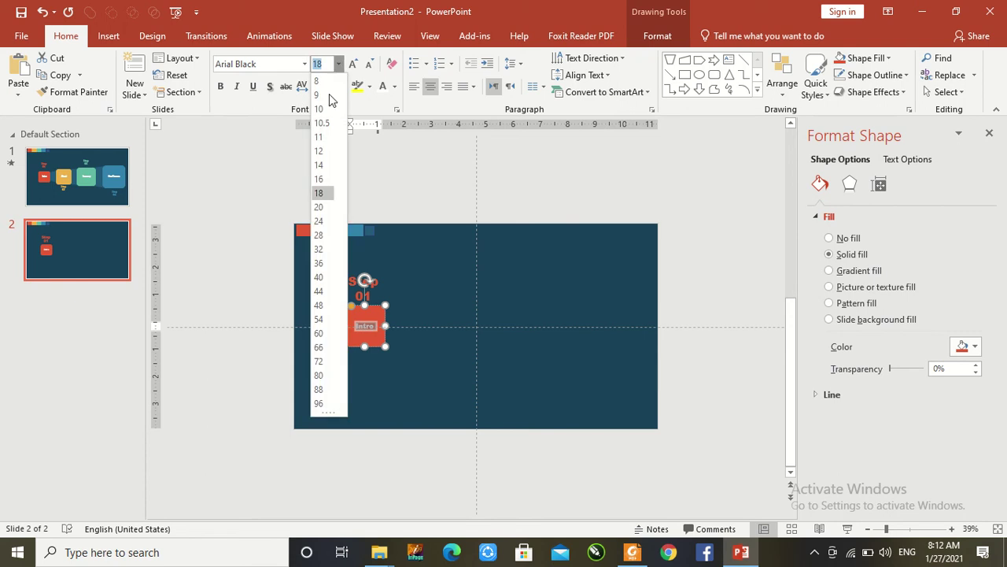
pyautogui.click(319, 235)
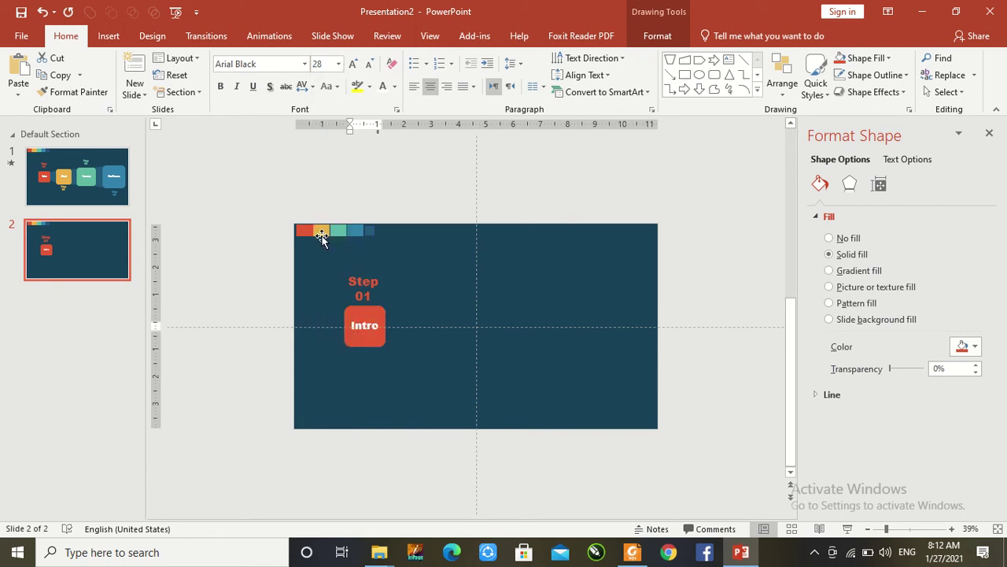
pyautogui.click(340, 67)
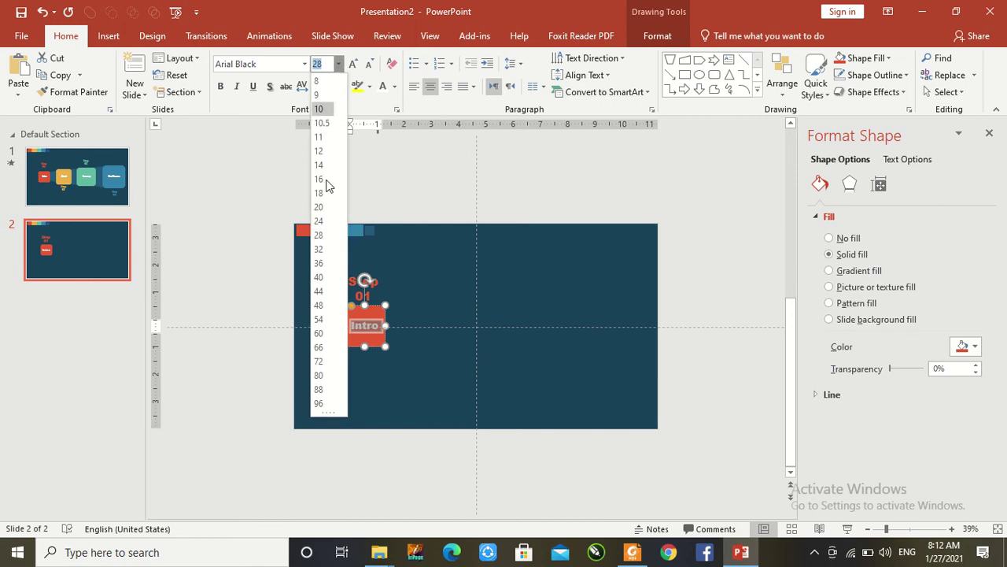
pyautogui.click(322, 214)
pyautogui.click(453, 258)
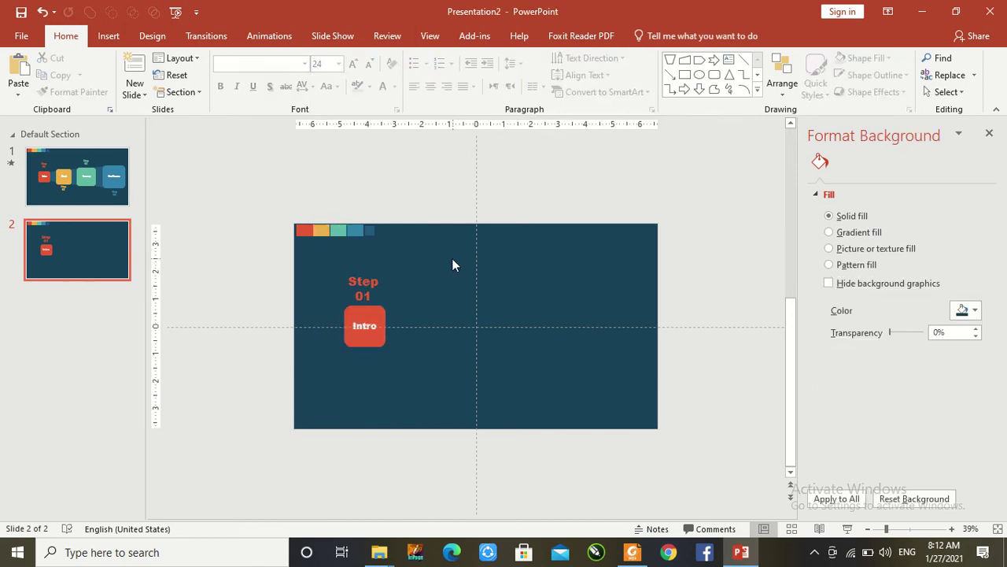
pyautogui.click(368, 317)
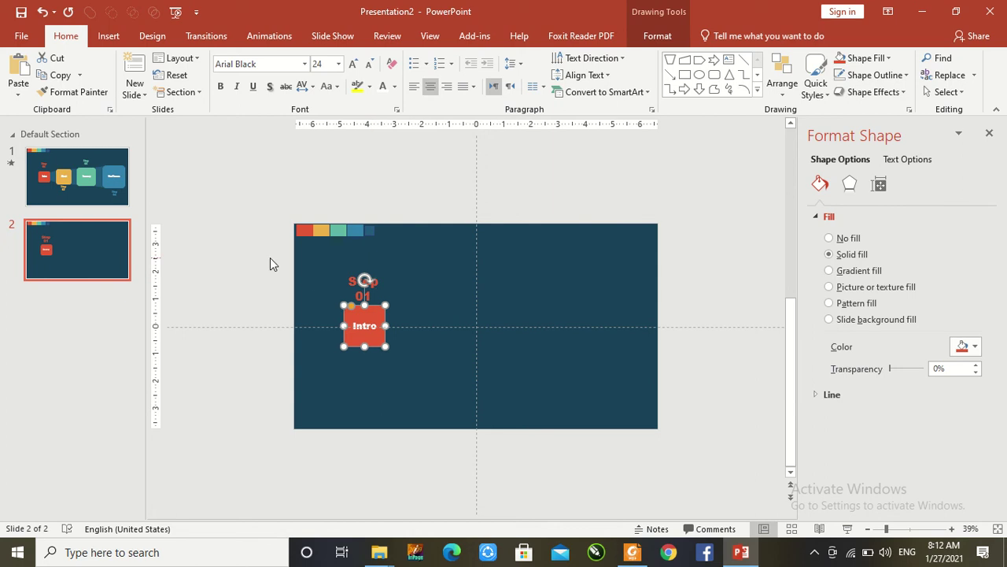
pyautogui.moveTo(313, 272); pyautogui.dragTo(406, 363)
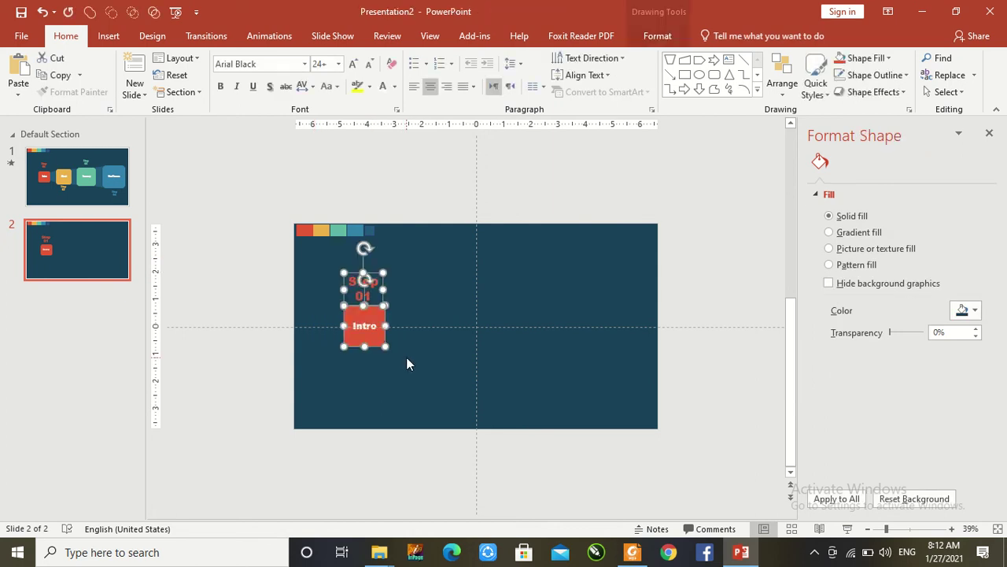
pyautogui.press('Right')
pyautogui.press('Right')
pyautogui.press('Right')
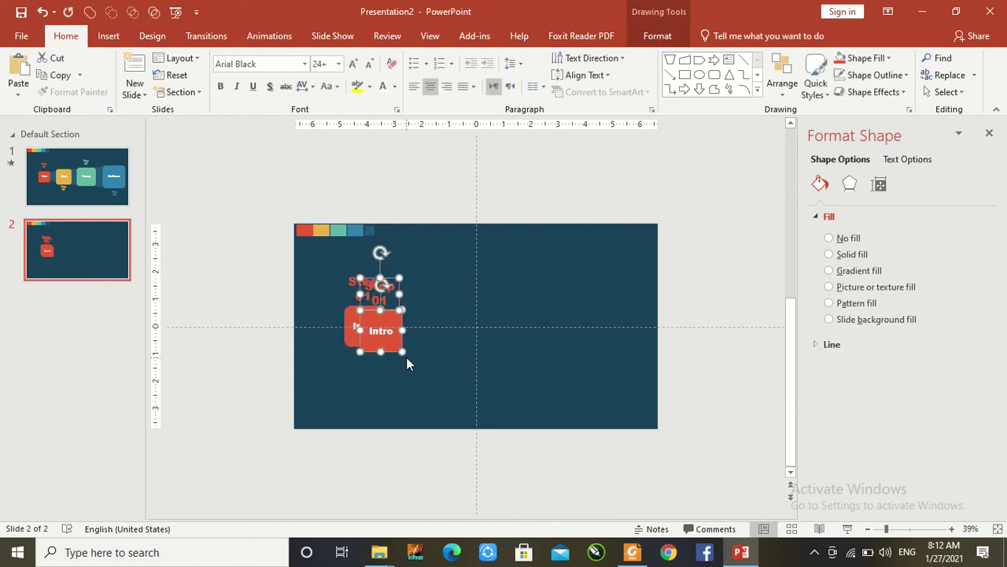
pyautogui.press('Right')
pyautogui.press('Right')
pyautogui.press('Right')
pyautogui.press('Right')
pyautogui.press('Right')
pyautogui.press('Right')
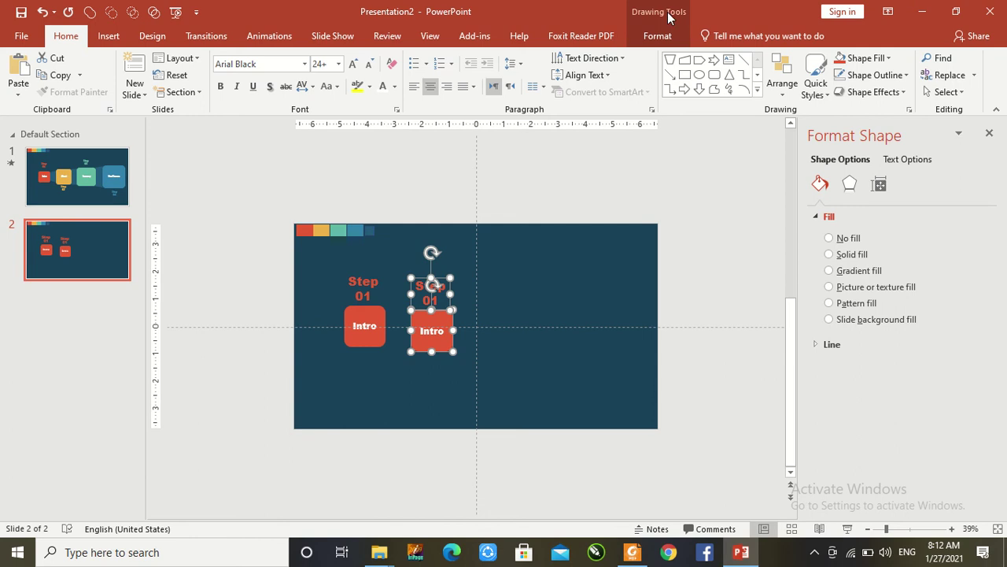
pyautogui.click(664, 39)
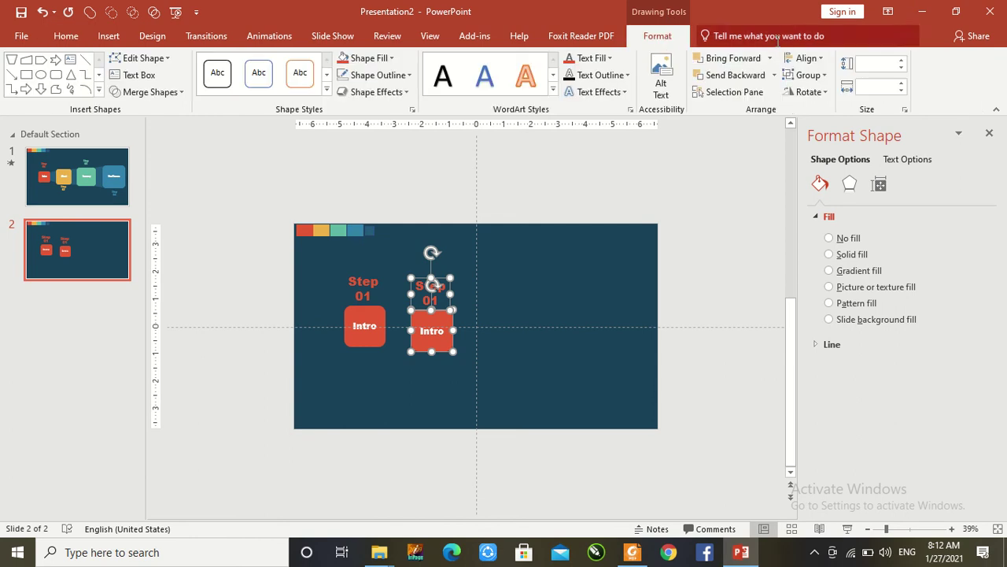
pyautogui.click(805, 59)
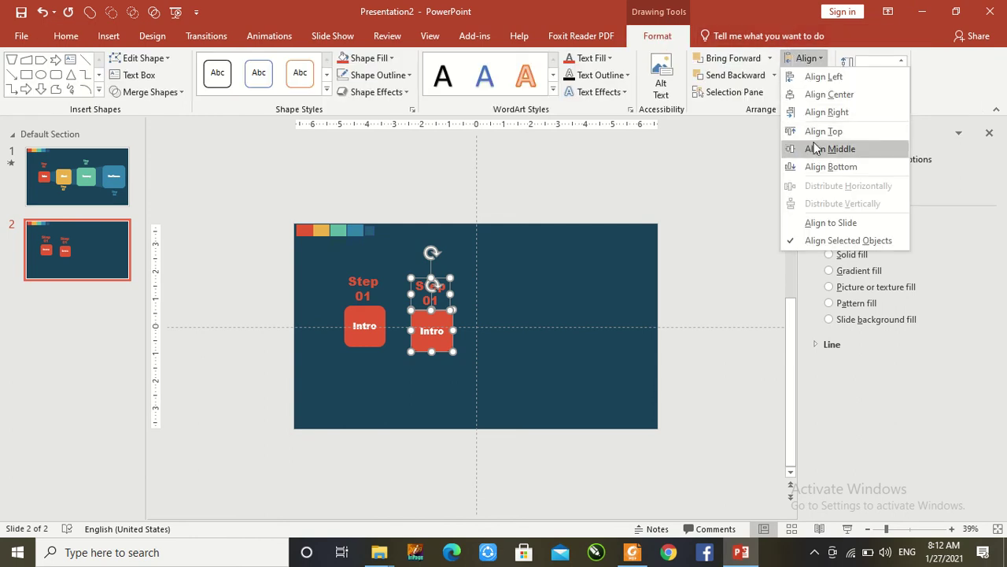
pyautogui.click(816, 149)
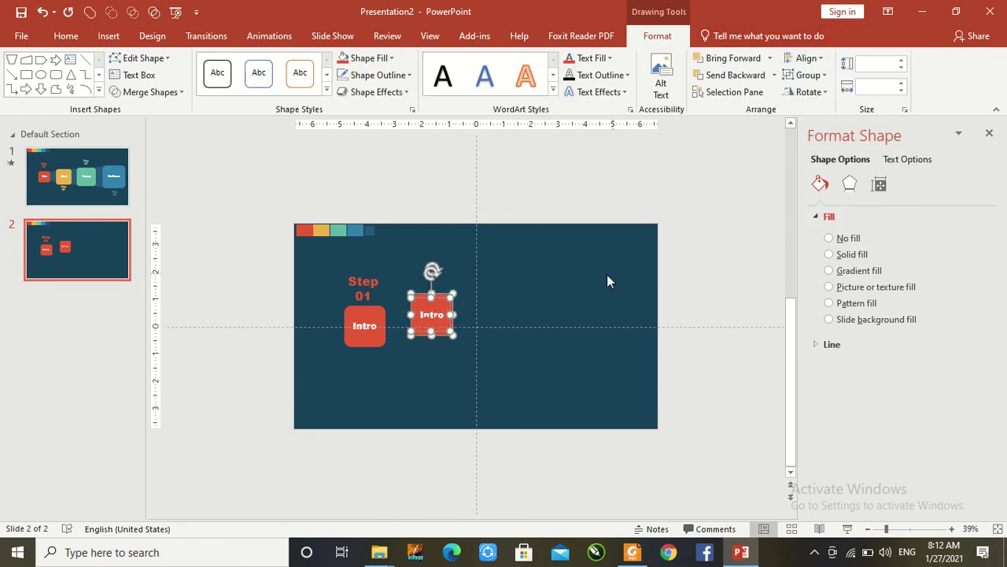
pyautogui.hotkey('ctrl', 'z')
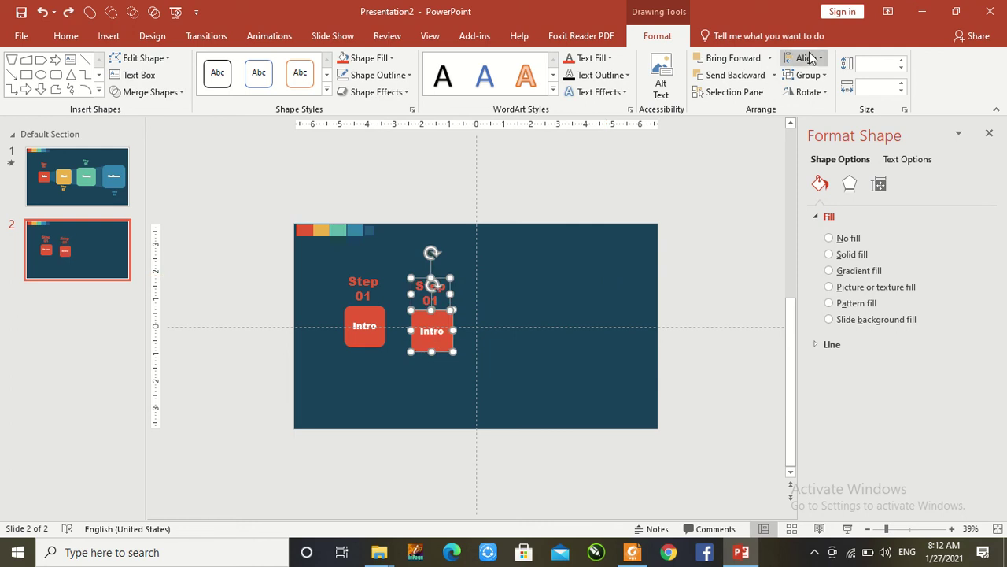
pyautogui.click(807, 58)
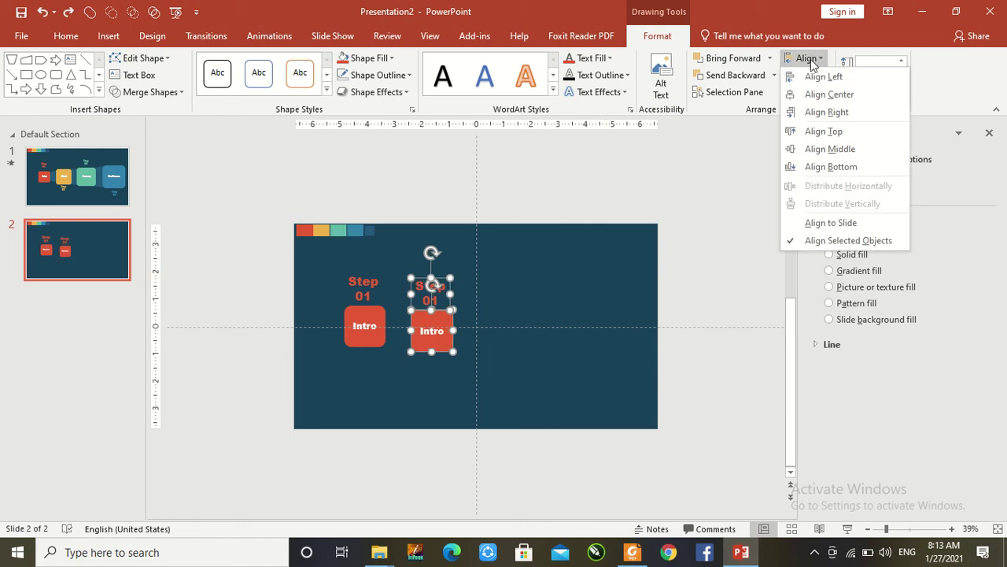
pyautogui.click(816, 95)
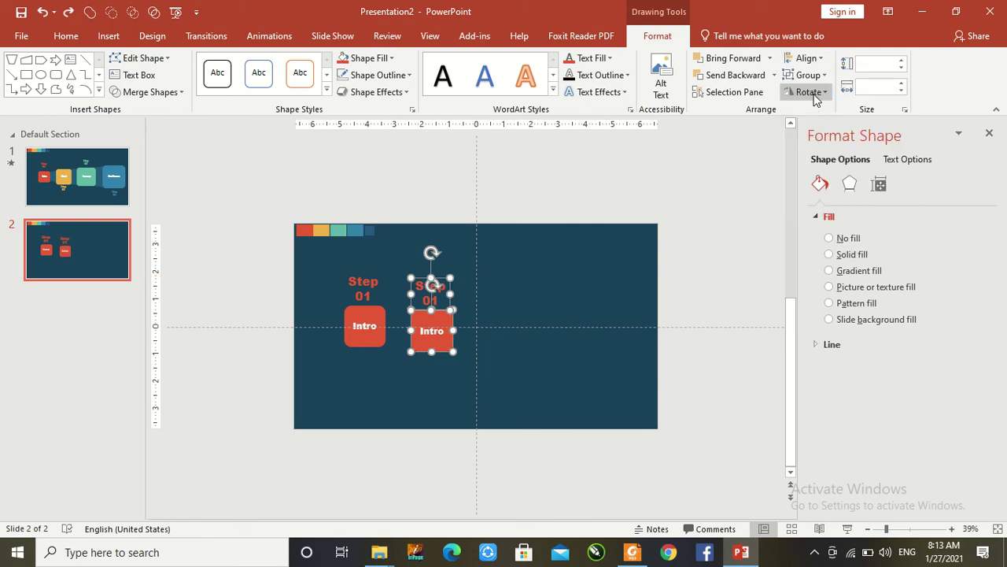
pyautogui.click(632, 217)
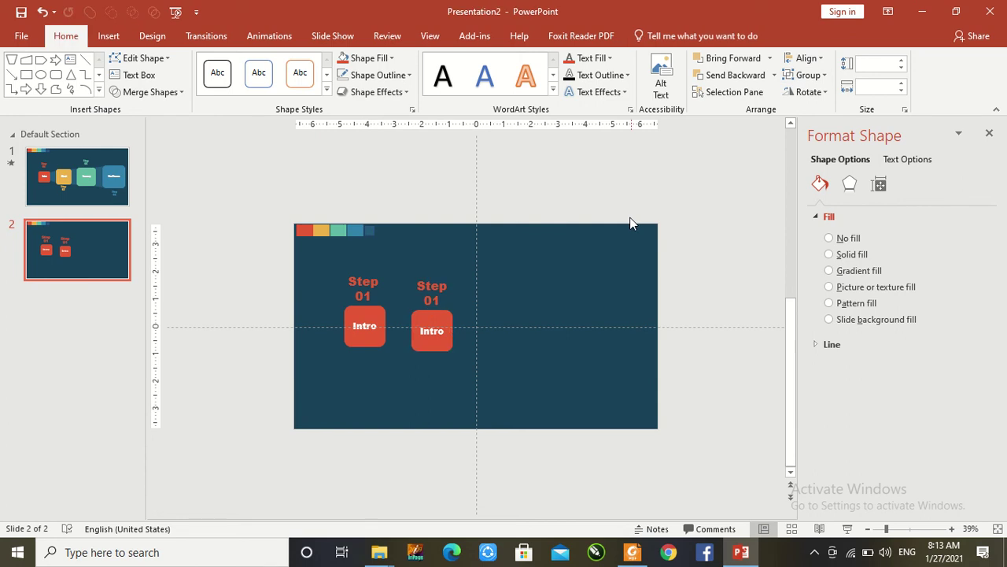
# - Move the copied label below the second Intro box and change it to 'Step 02'
pyautogui.click(432, 289)
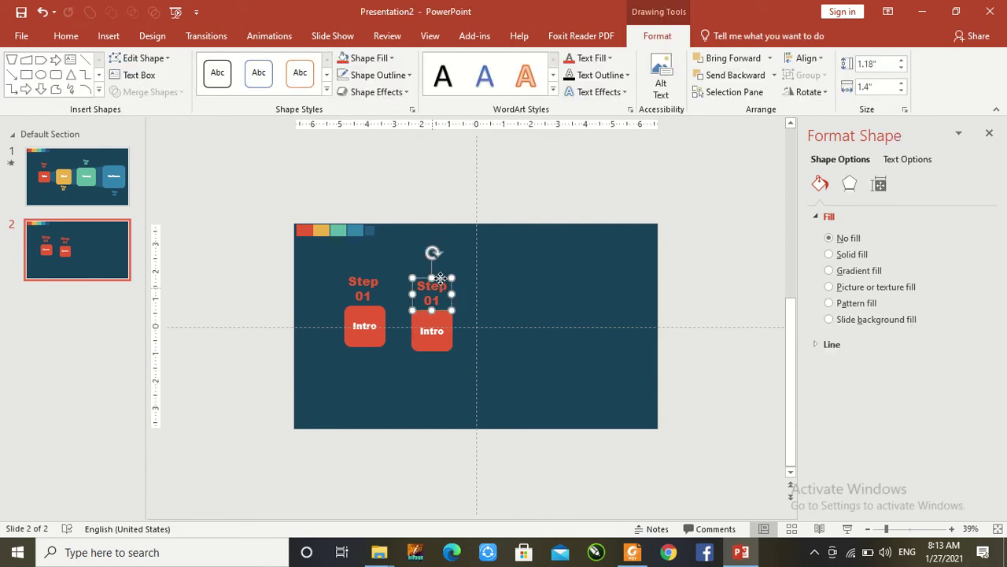
pyautogui.moveTo(440, 283); pyautogui.dragTo(440, 368)
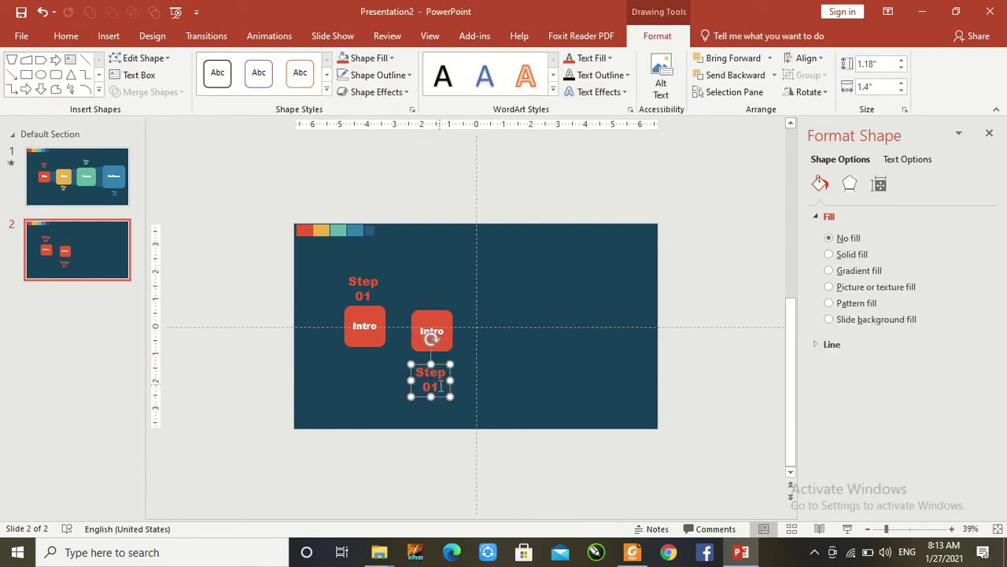
pyautogui.click(441, 385)
pyautogui.press('BackSpace')
pyautogui.write('2')
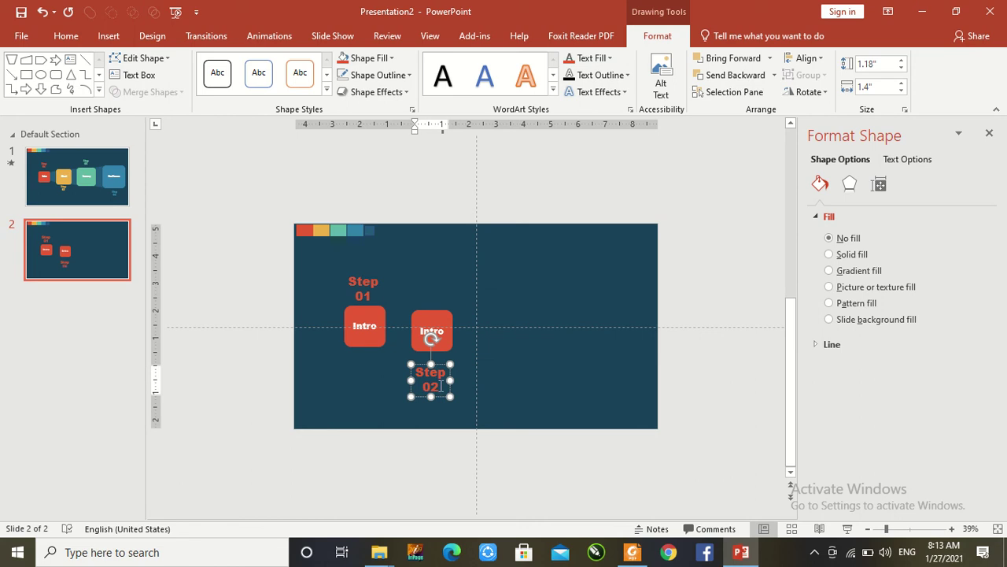
# - Resize the second Intro box to 2 × 2 inches
pyautogui.click(418, 322)
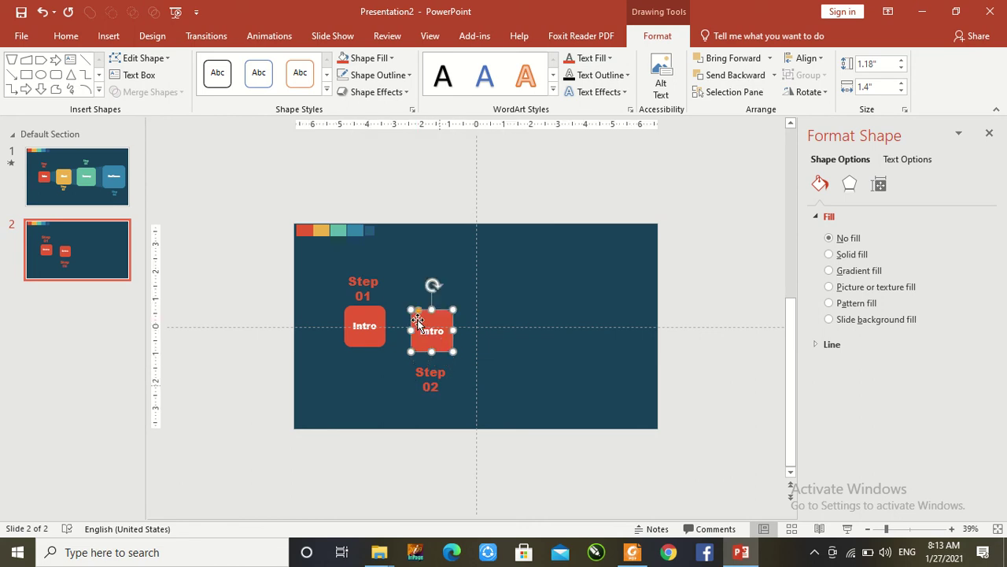
pyautogui.click(882, 63)
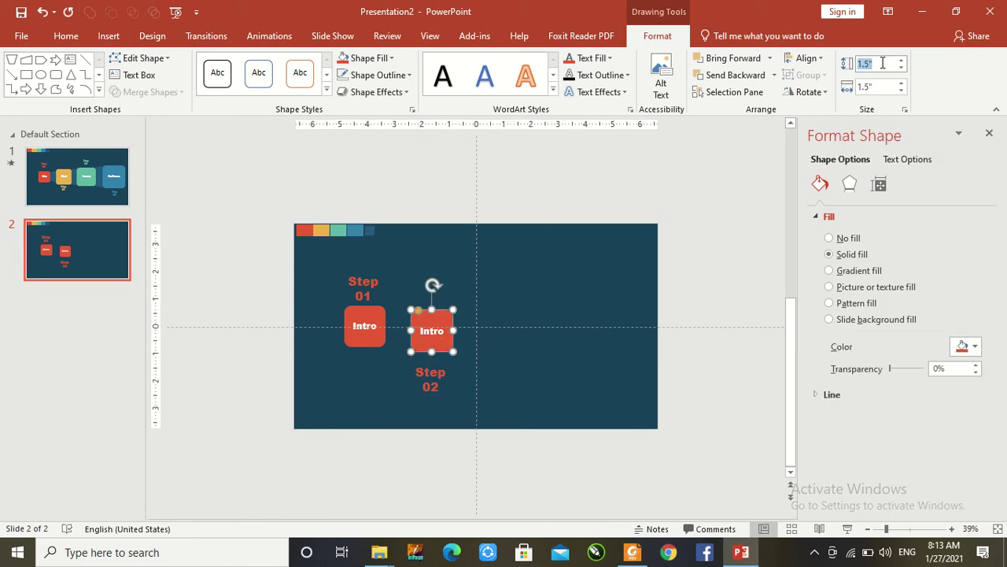
pyautogui.click(882, 86)
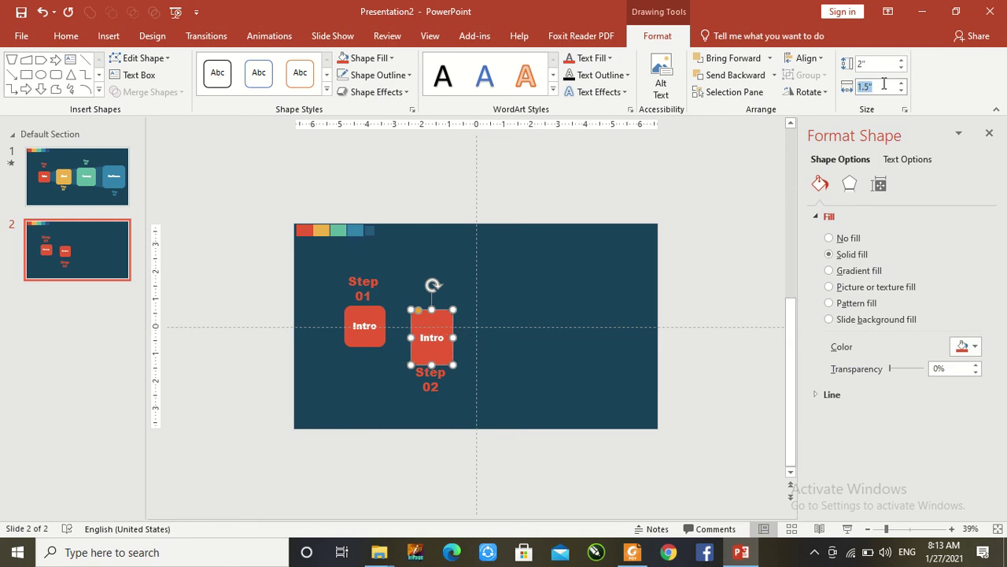
pyautogui.write('2')
pyautogui.press('Return')
pyautogui.click(591, 253)
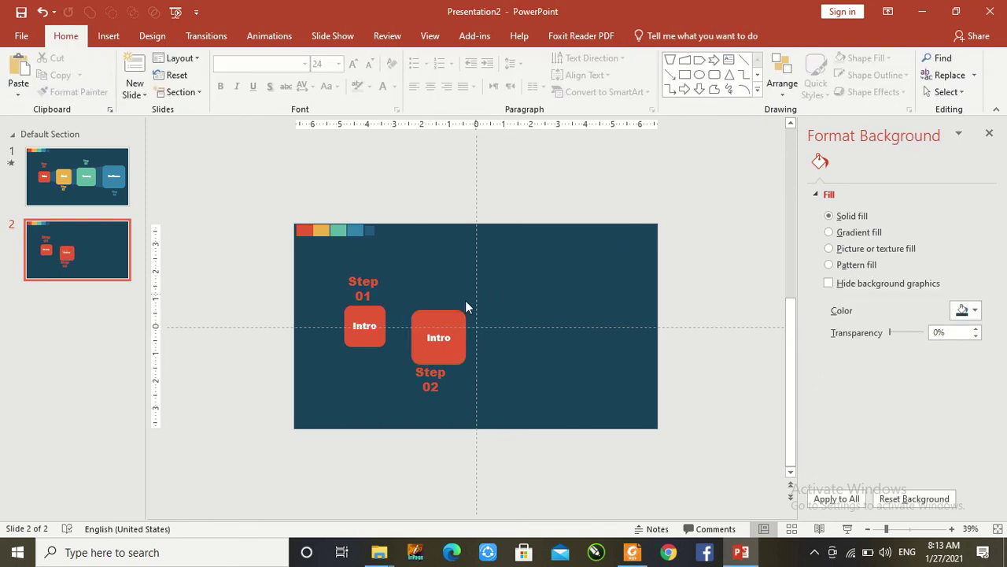
# - Align the second Intro box to the slide's vertical middle
pyautogui.click(457, 316)
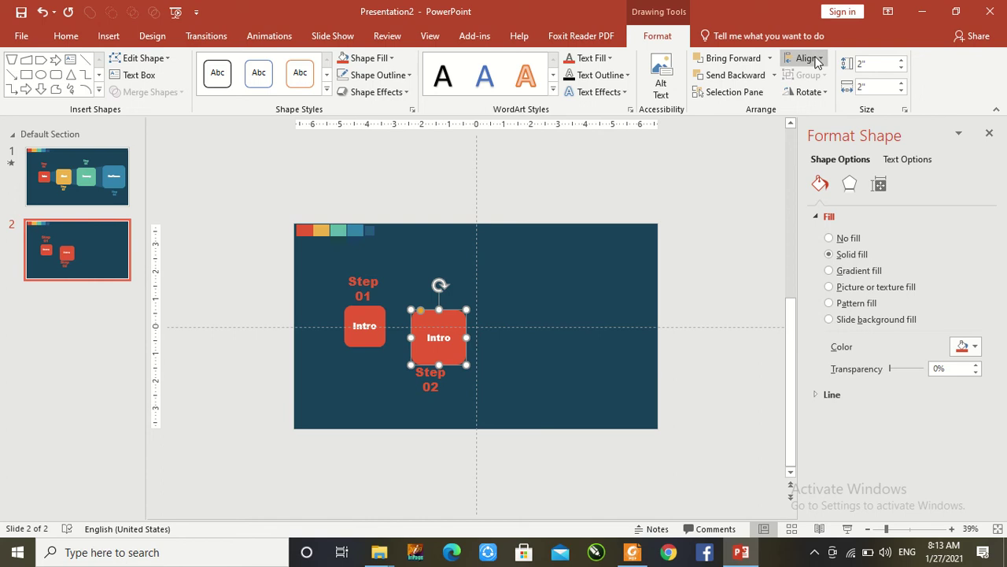
pyautogui.click(806, 59)
pyautogui.click(824, 149)
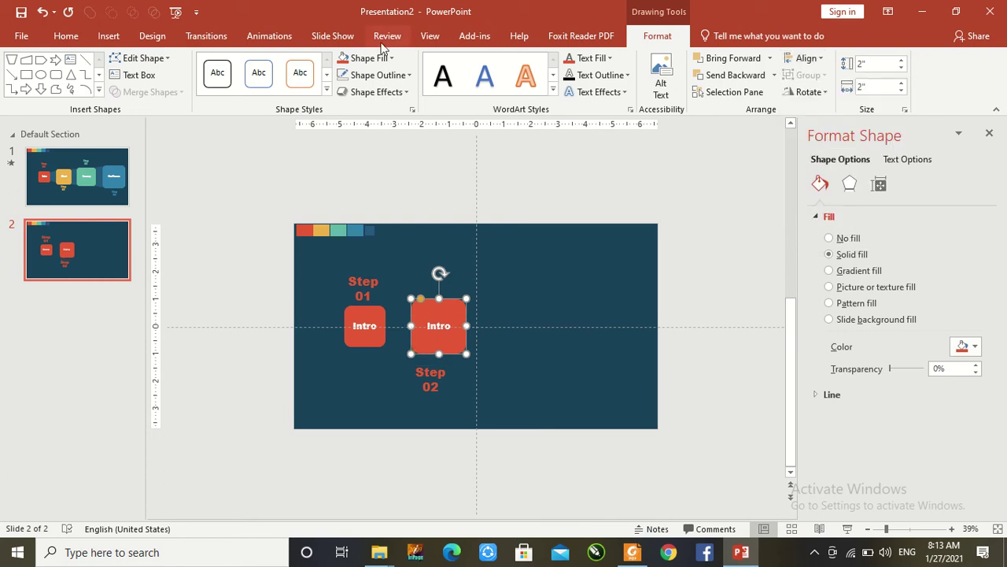
# - Fill the second box with the colour strip's yellow using the Eyedropper
pyautogui.click(362, 74)
pyautogui.click(366, 59)
pyautogui.click(367, 59)
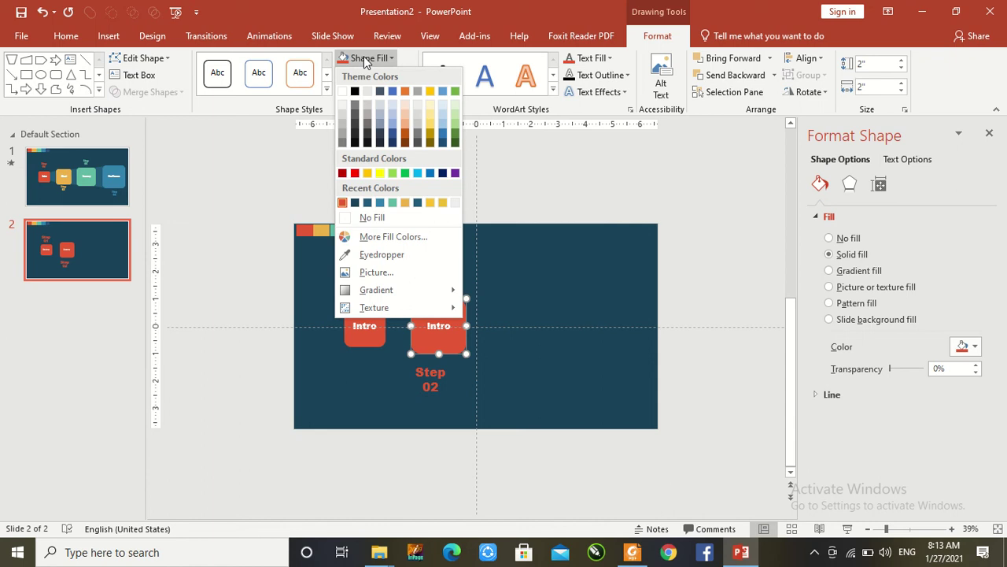
pyautogui.click(364, 254)
pyautogui.click(322, 229)
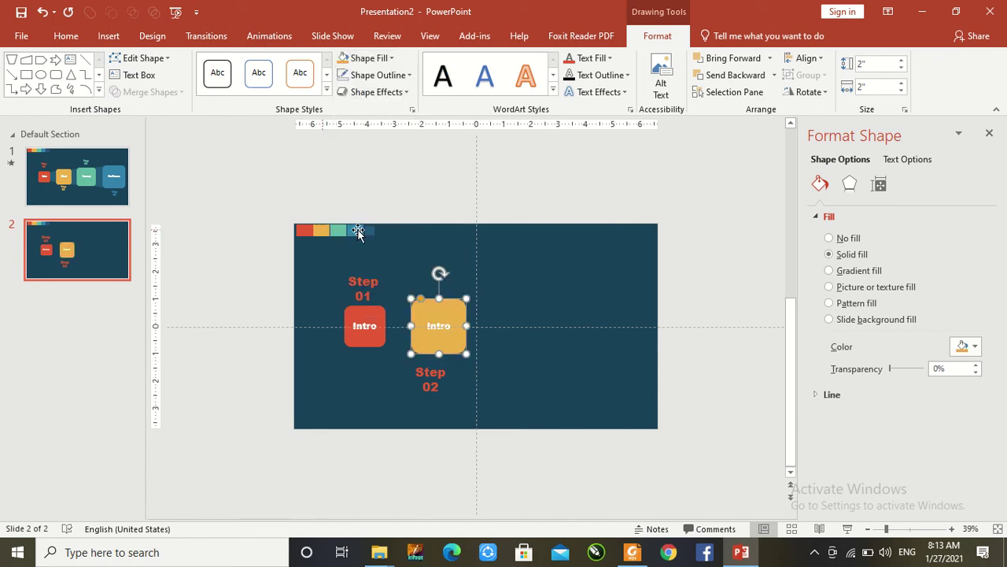
pyautogui.click(406, 227)
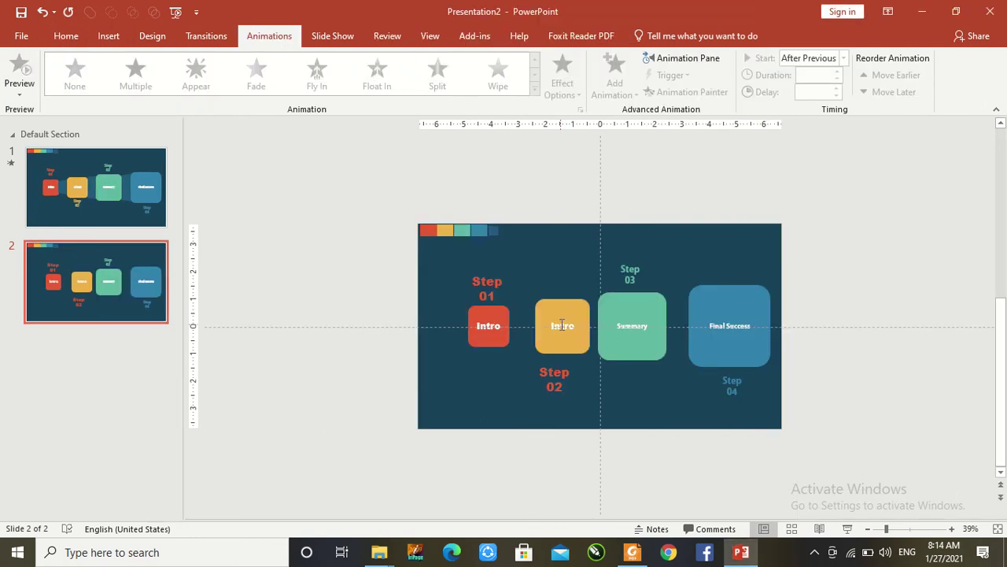
# - Relabel the yellow box 'About'
pyautogui.click(562, 324)
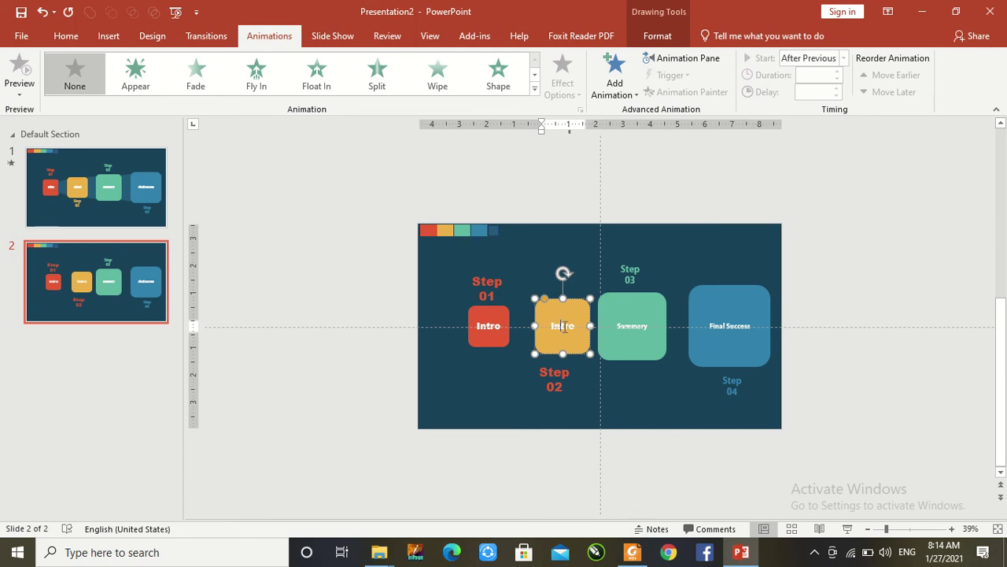
pyautogui.doubleClick(564, 326)
pyautogui.write('About')
# - Set the blue box's Final Success text to 28 pt Arial Black
pyautogui.click(620, 325)
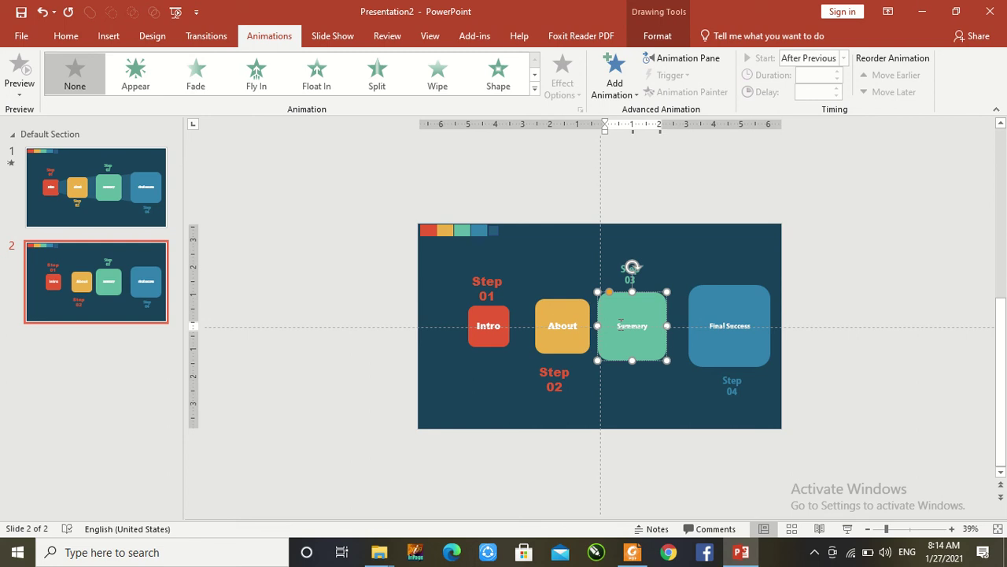
pyautogui.doubleClick(621, 325)
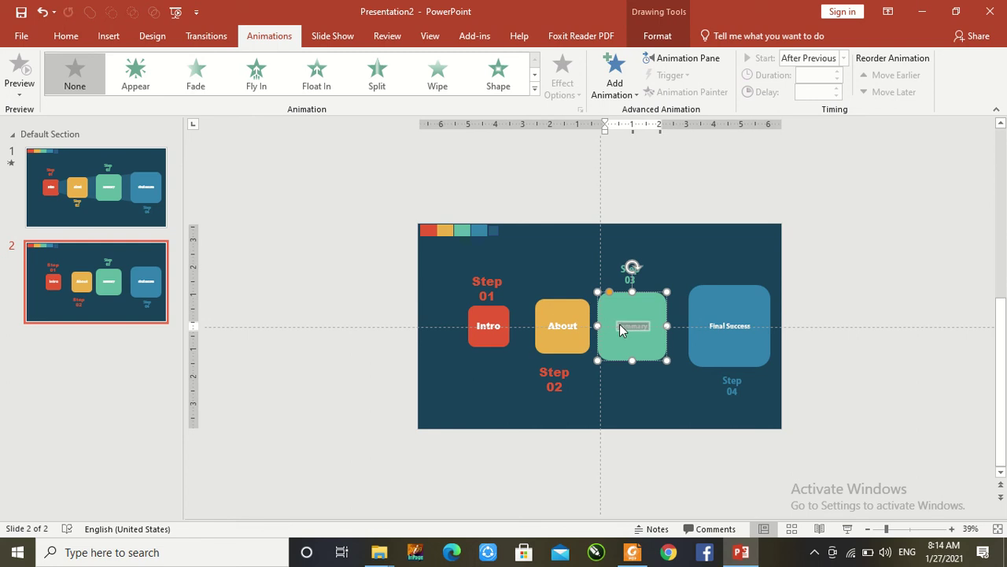
pyautogui.click(702, 332)
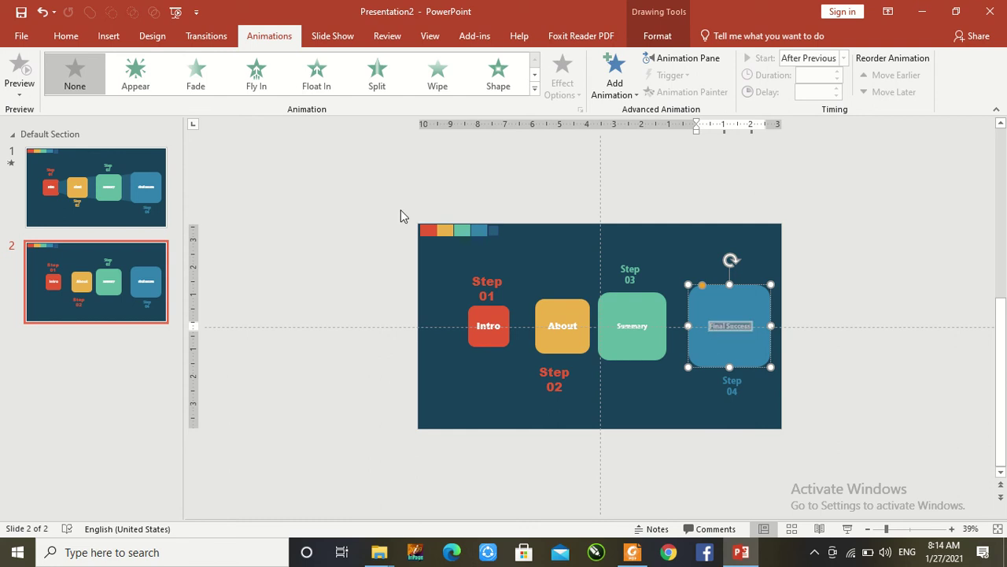
pyautogui.click(66, 37)
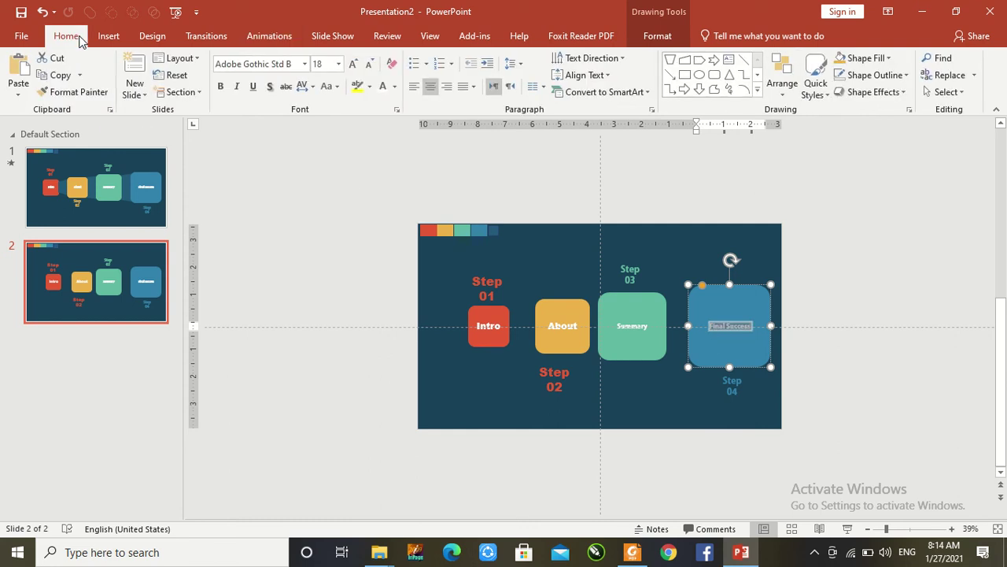
pyautogui.click(339, 63)
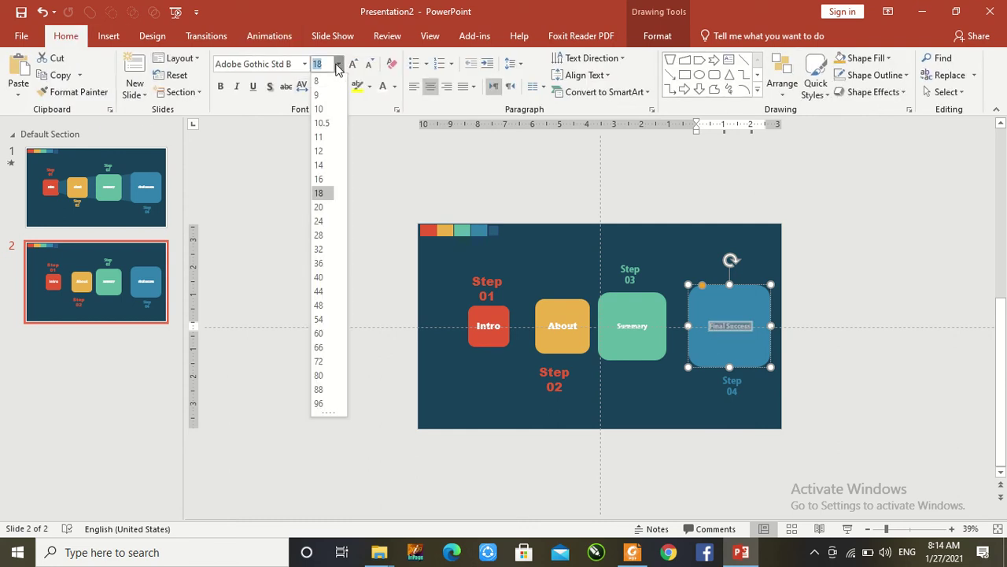
pyautogui.click(320, 235)
pyautogui.click(304, 64)
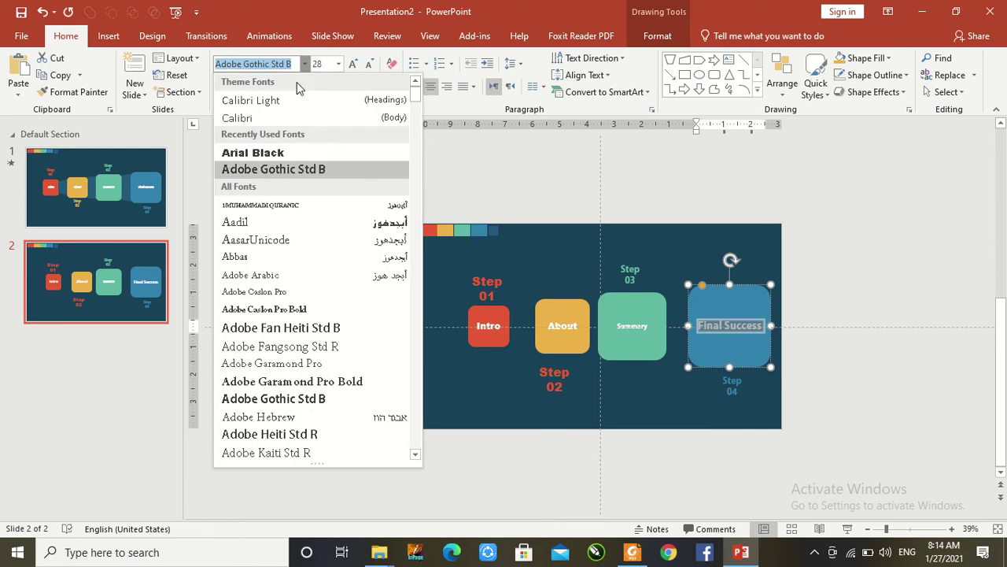
pyautogui.click(270, 151)
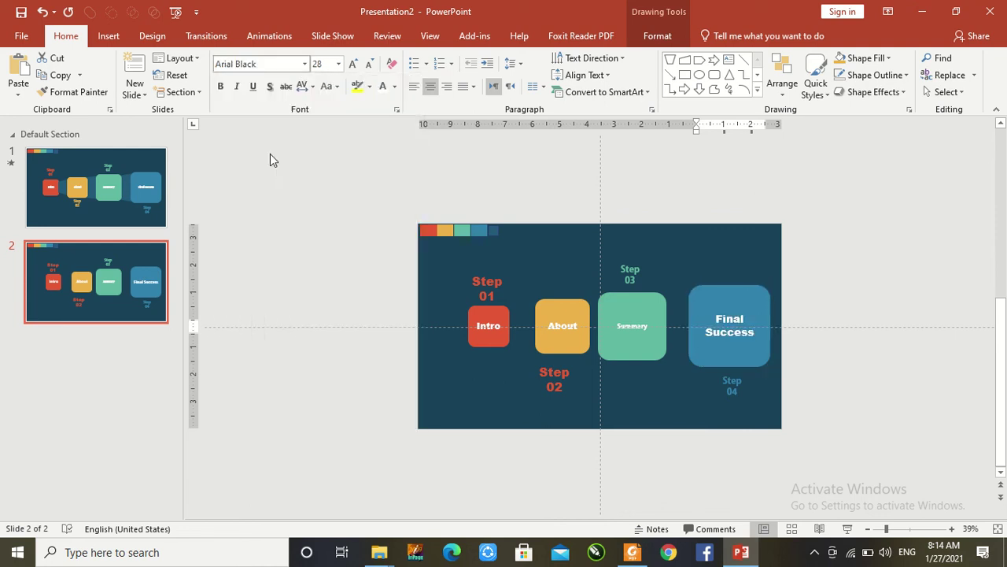
pyautogui.click(628, 330)
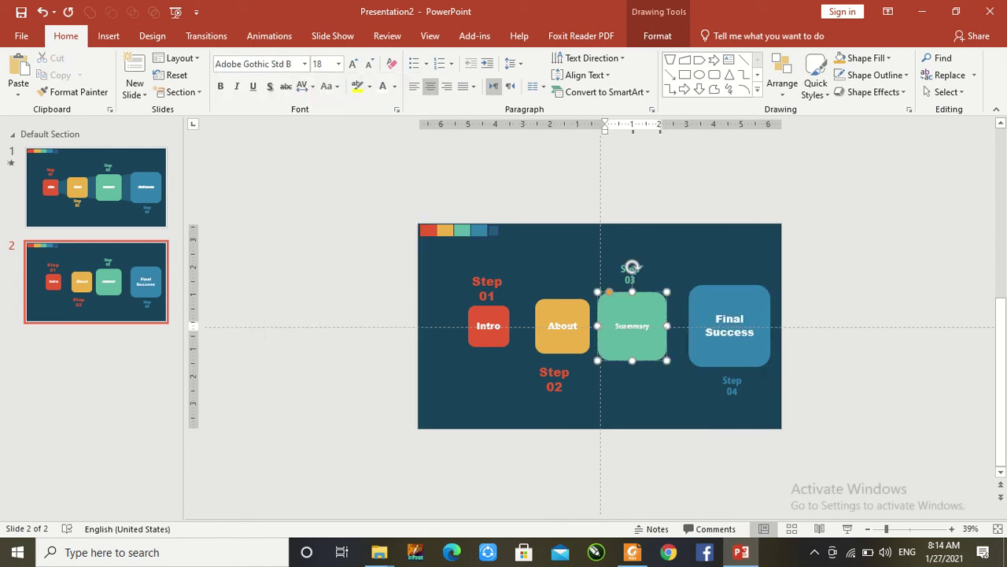
pyautogui.doubleClick(632, 325)
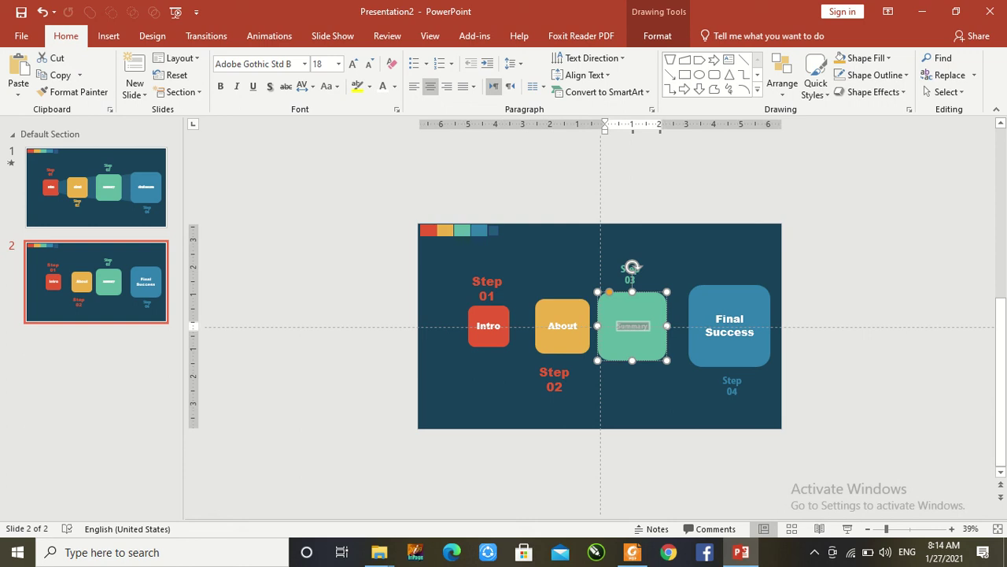
# - Set the Summary label to Arial Black at size 28
pyautogui.click(305, 64)
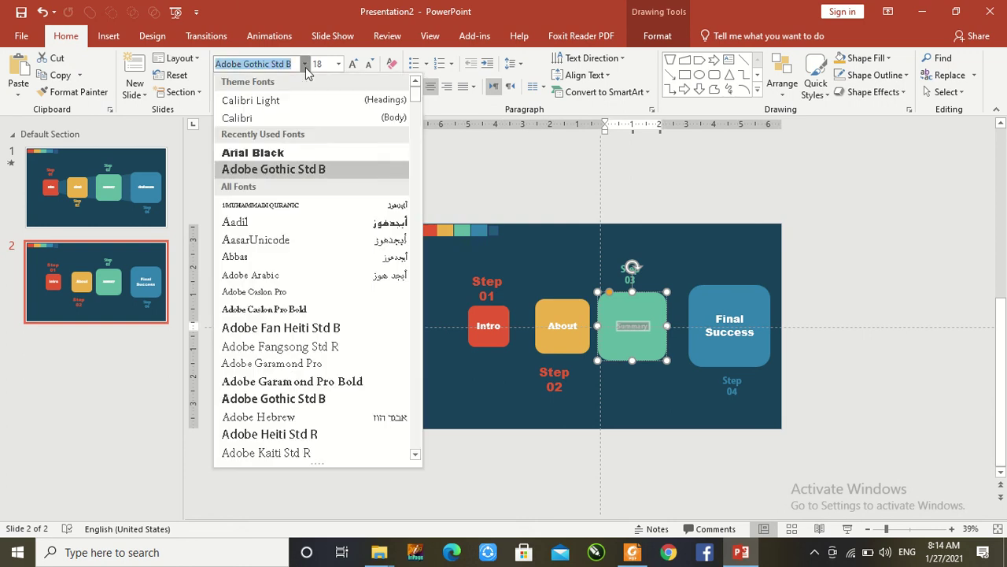
pyautogui.click(281, 155)
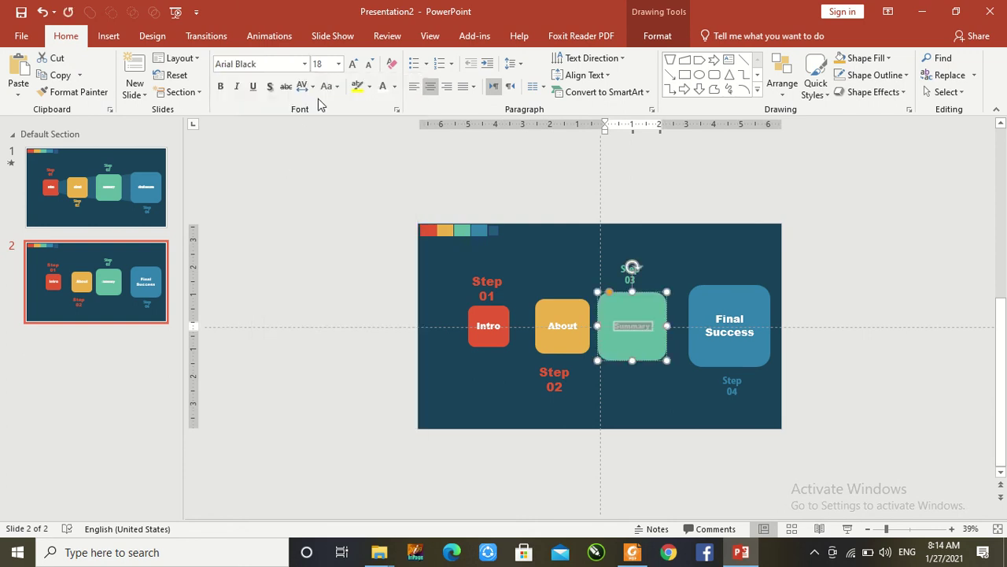
pyautogui.click(339, 65)
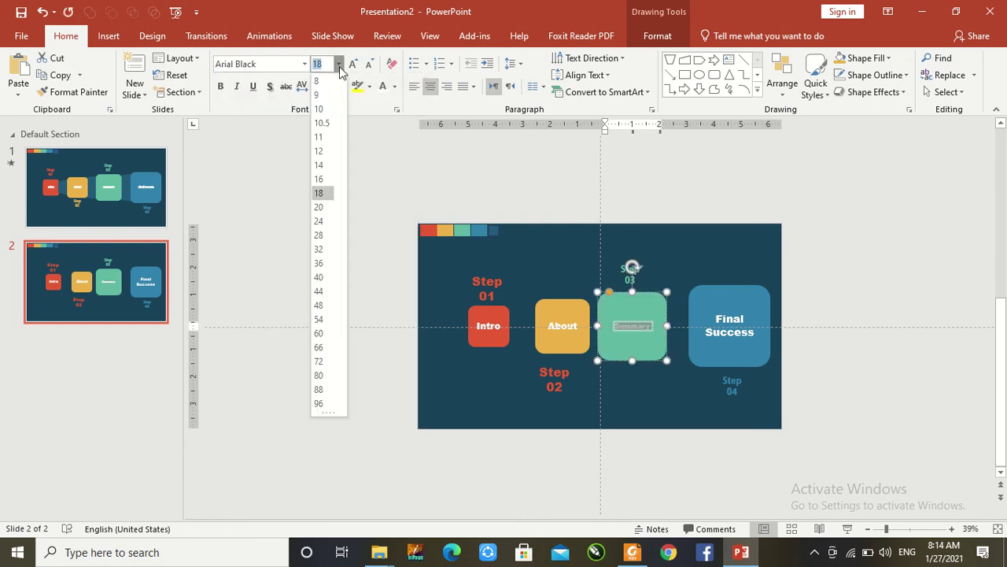
pyautogui.click(320, 234)
# - Select the About box's text, then deselect the box
pyautogui.click(551, 326)
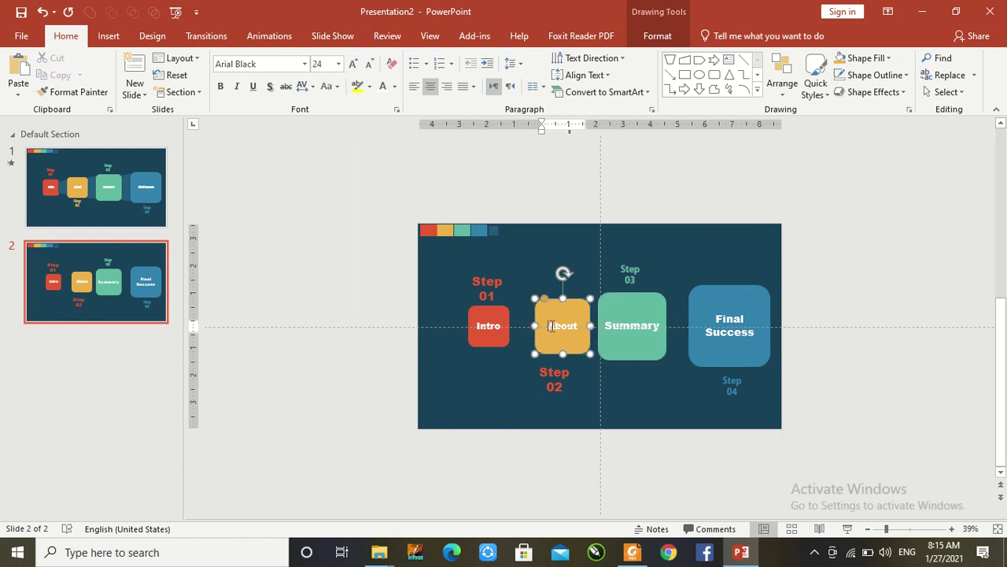
pyautogui.doubleClick(552, 326)
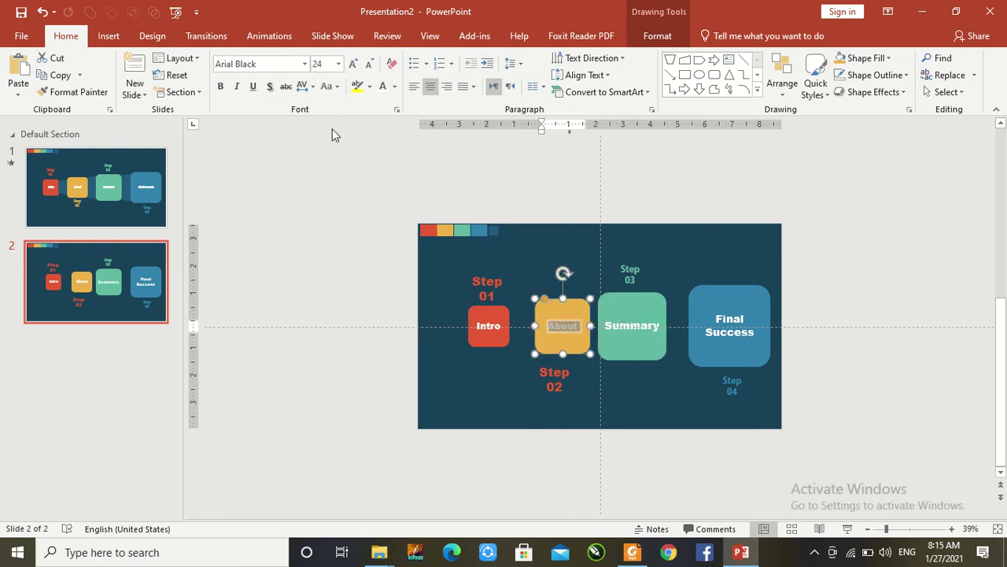
pyautogui.click(329, 200)
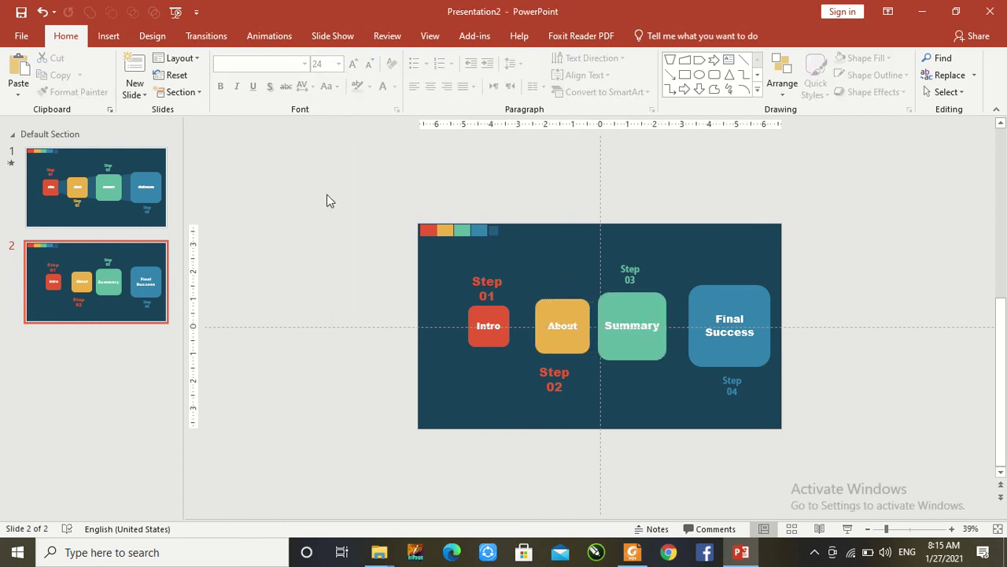
# - Align the Step 02 label centred under the About box
pyautogui.click(560, 353)
pyautogui.keyDown('shift'); pyautogui.click(555, 376); pyautogui.keyUp('shift')
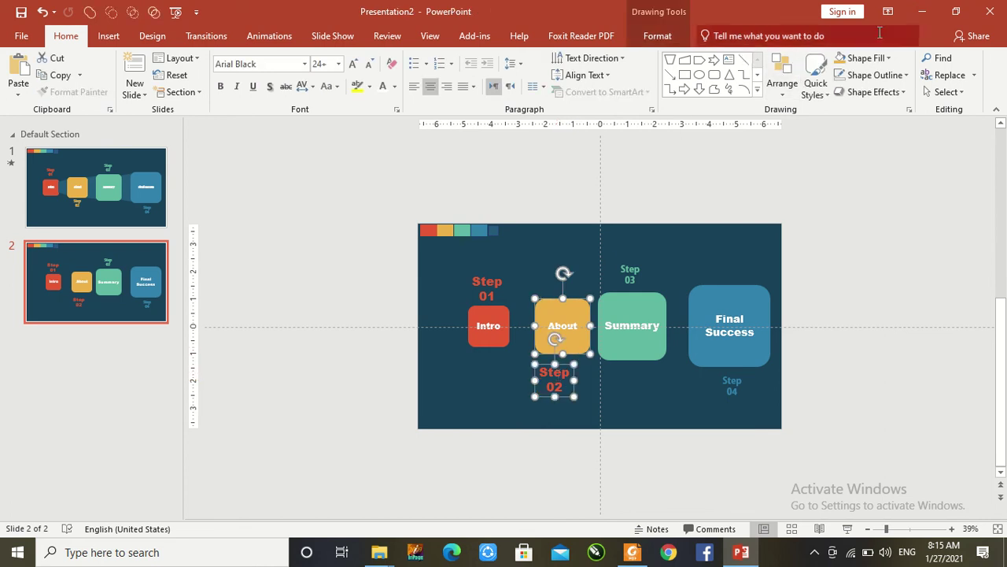
pyautogui.click(880, 57)
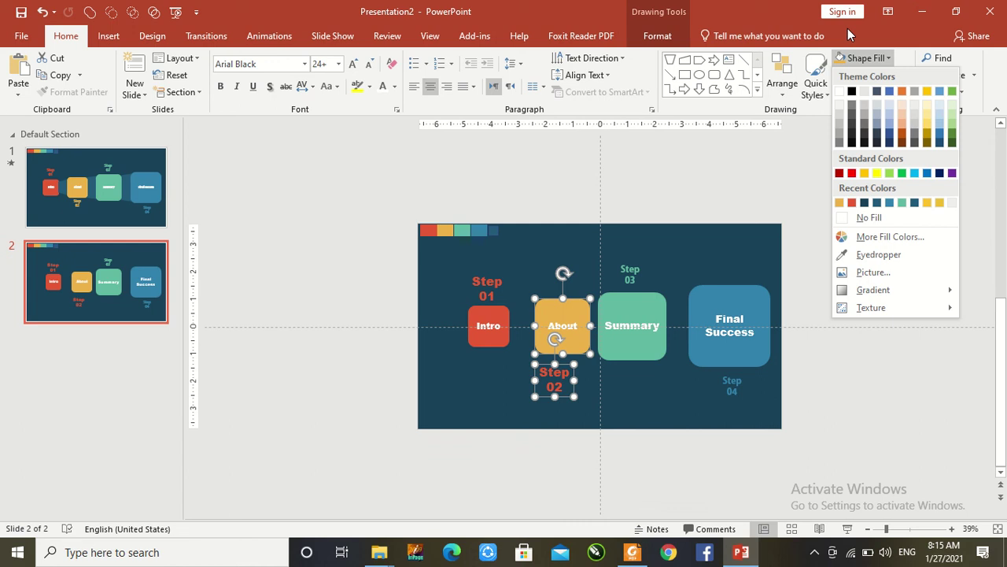
pyautogui.click(849, 34)
pyautogui.click(668, 37)
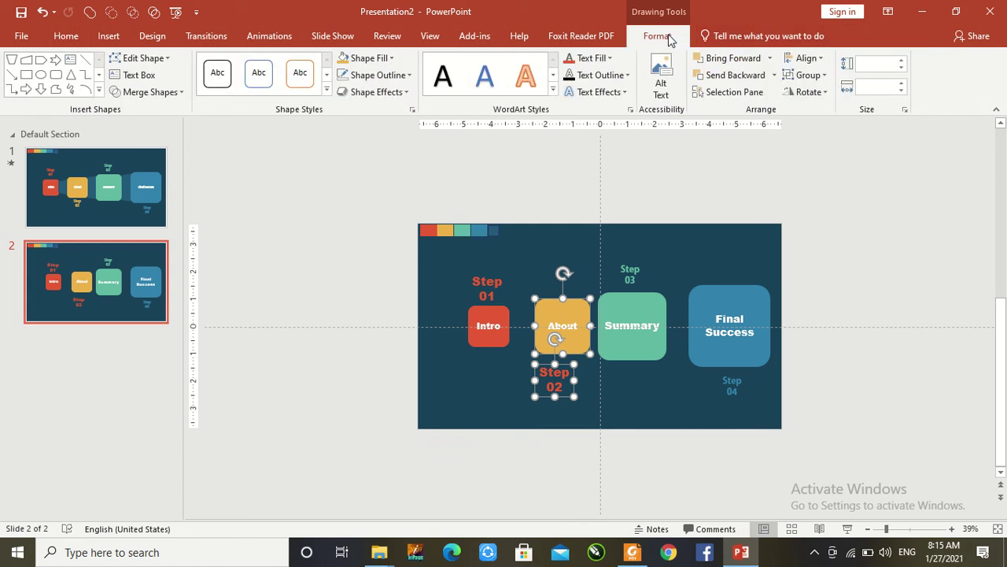
pyautogui.click(806, 58)
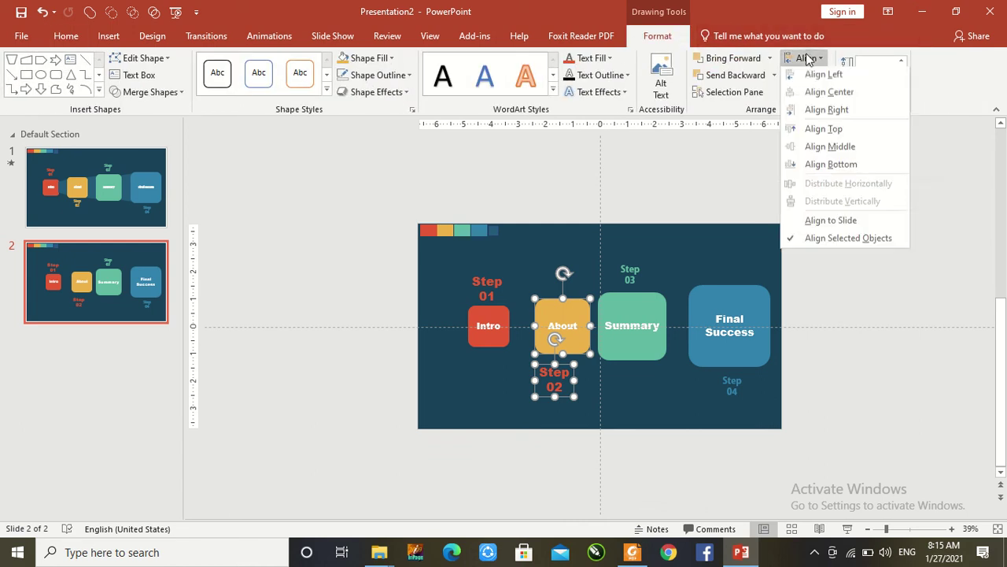
pyautogui.click(824, 94)
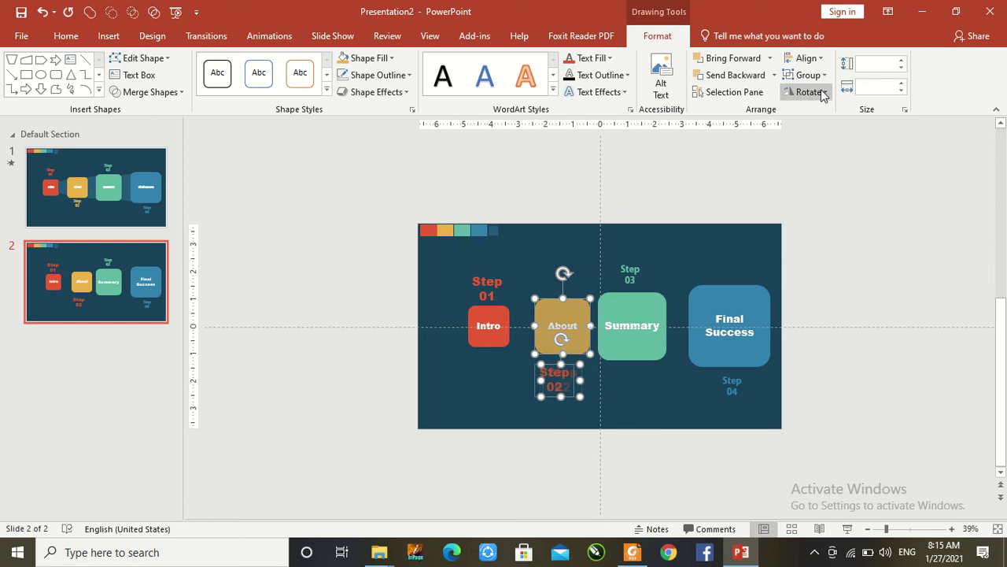
# - Align the Step 03 label centred above the Summary box
pyautogui.click(630, 264)
pyautogui.keyDown('shift'); pyautogui.click(639, 312); pyautogui.keyUp('shift')
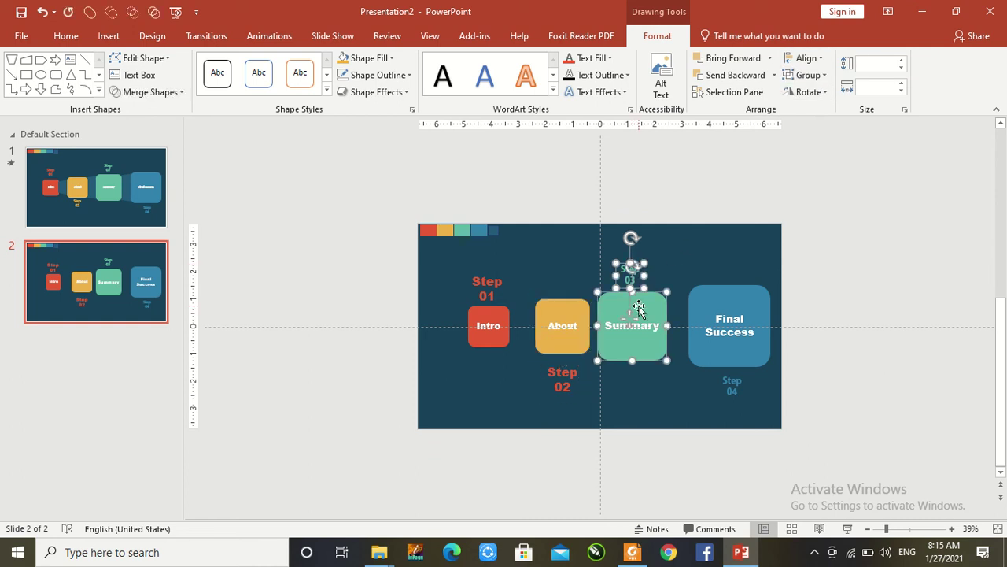
pyautogui.click(816, 63)
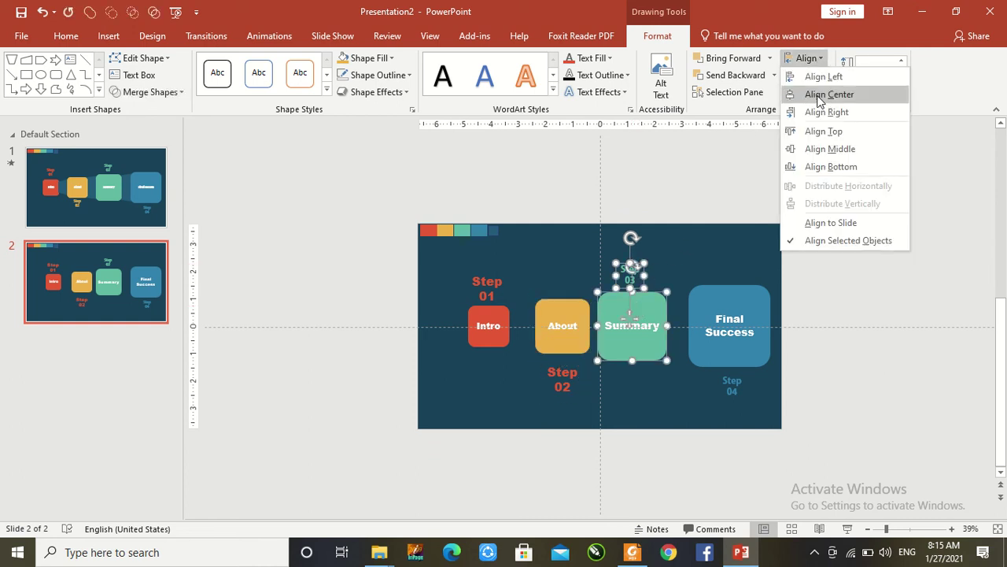
pyautogui.click(819, 94)
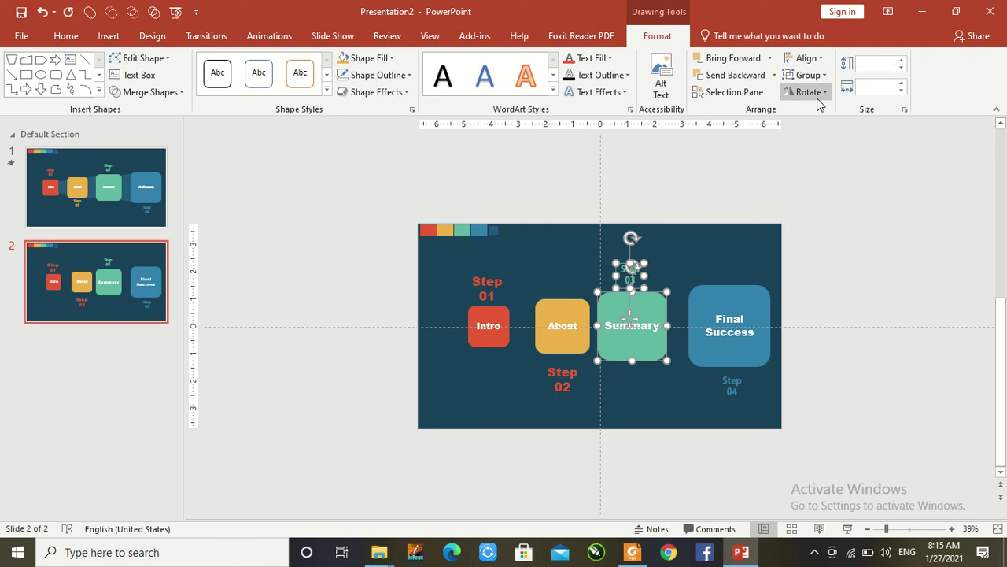
# - Align the Step 04 label centred under the Final Success box
pyautogui.click(750, 304)
pyautogui.keyDown('shift'); pyautogui.click(732, 385); pyautogui.keyUp('shift')
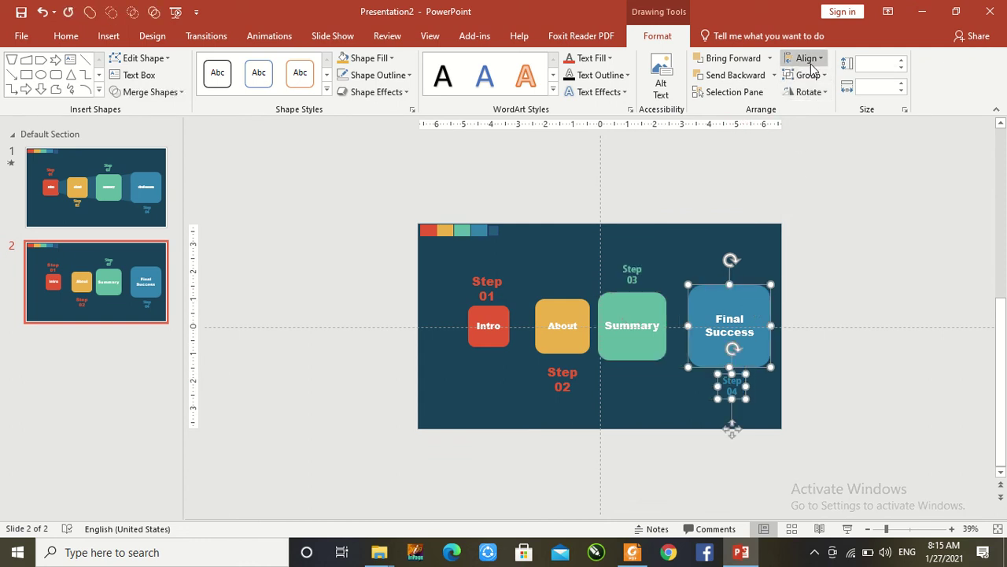
pyautogui.click(811, 65)
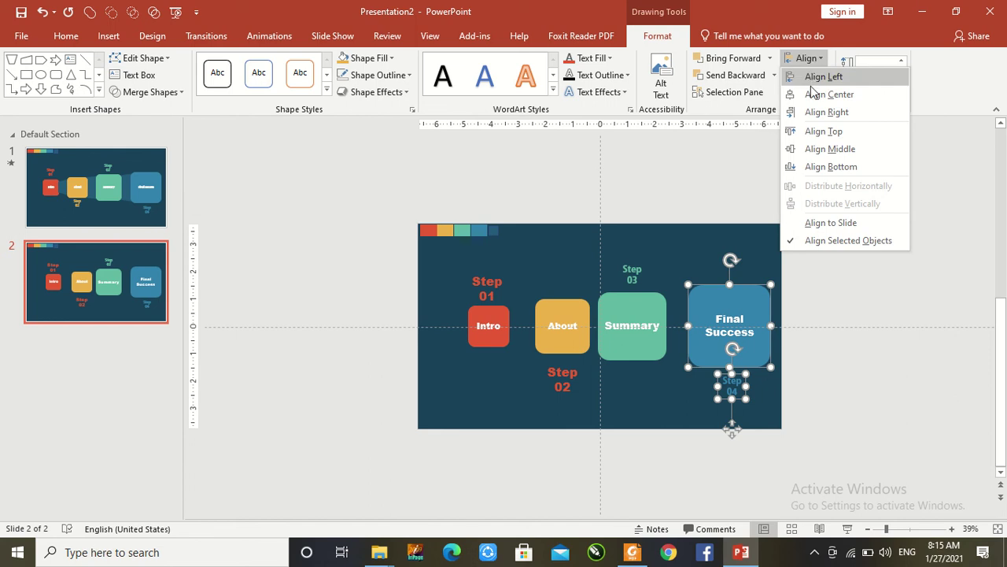
pyautogui.click(814, 95)
# - Nudge the Intro box and its Step 01 label to the left
pyautogui.click(684, 245)
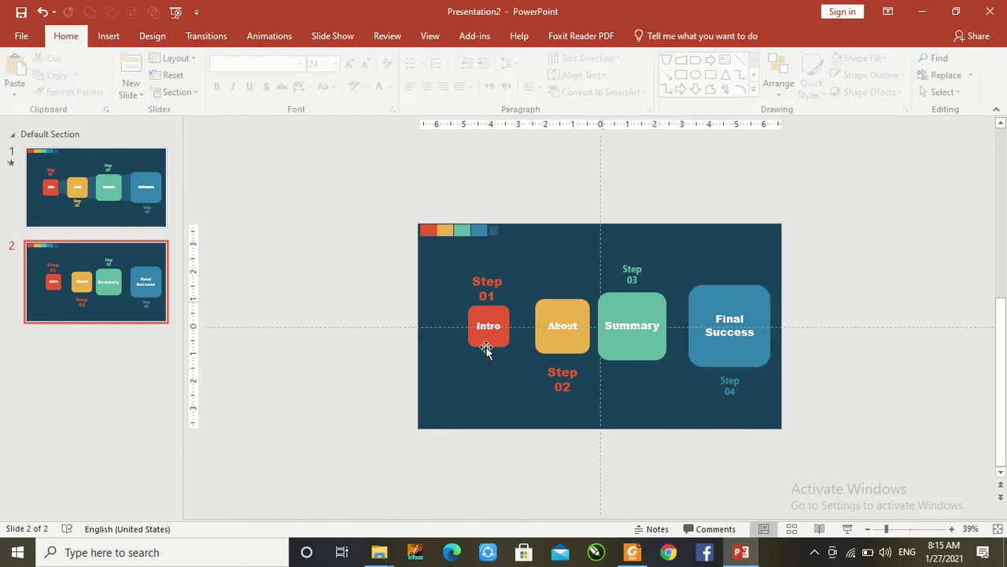
pyautogui.click(478, 314)
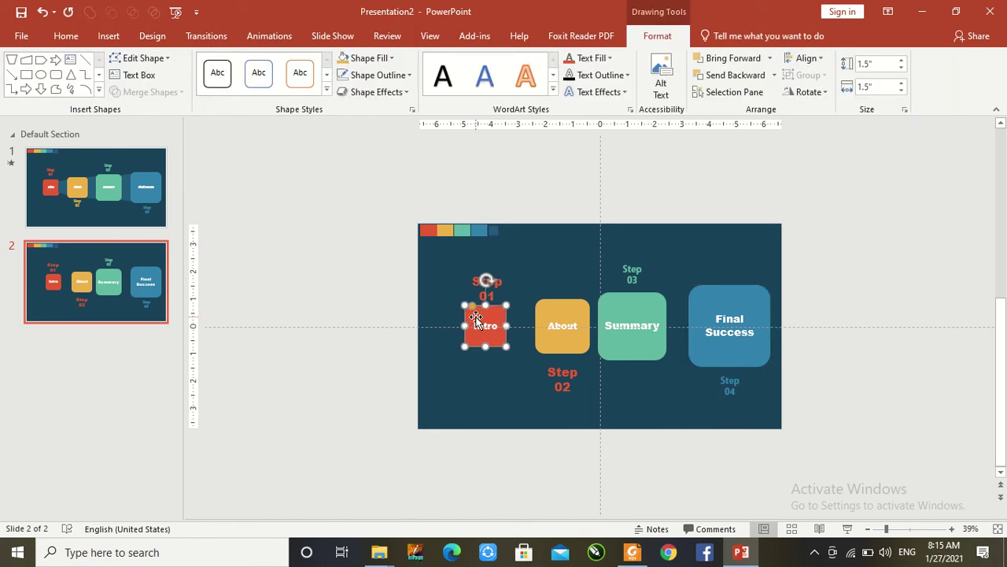
pyautogui.moveTo(476, 317); pyautogui.dragTo(478, 318)
pyautogui.moveTo(419, 255); pyautogui.dragTo(523, 363)
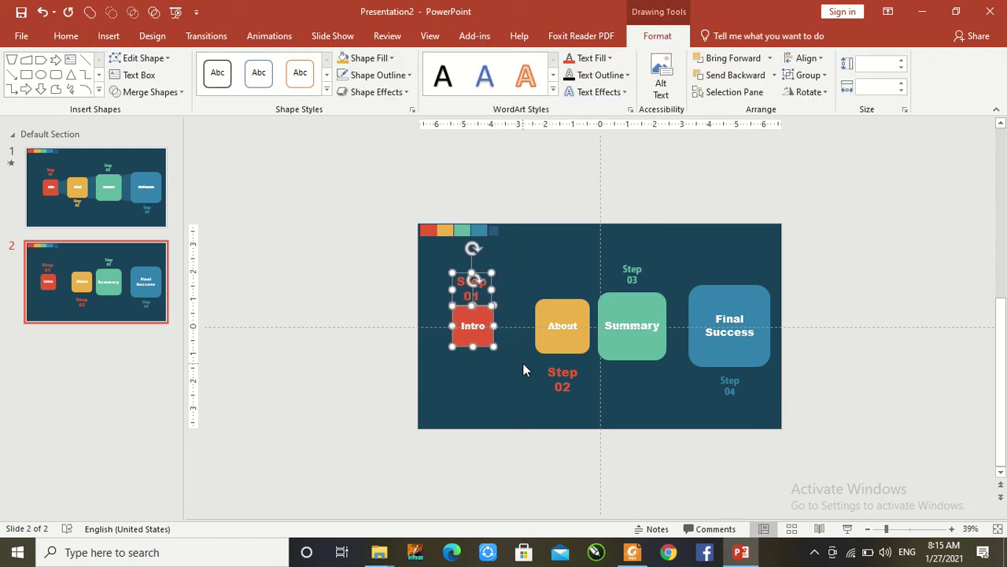
pyautogui.press('Left')
pyautogui.click(511, 282)
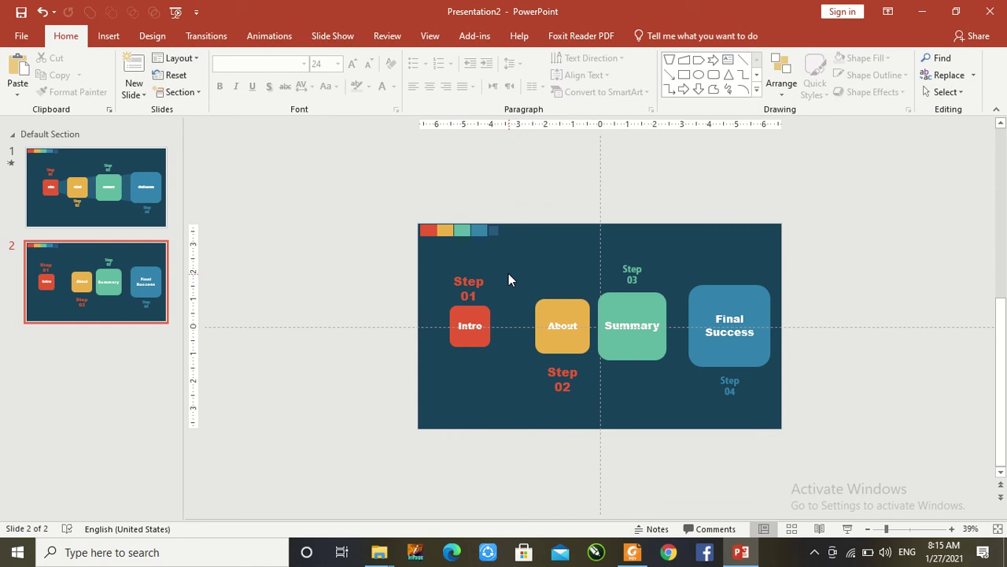
# - Shift About with Step 02, and Summary with Step 03, slightly left
pyautogui.moveTo(508, 272); pyautogui.dragTo(600, 401)
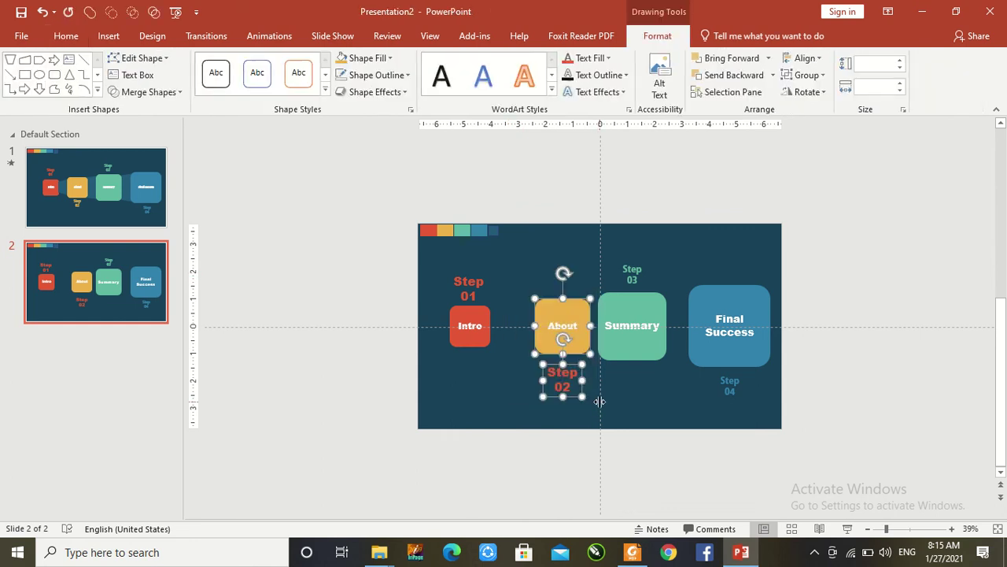
pyautogui.press('Left')
pyautogui.press('Left')
pyautogui.press('Left')
pyautogui.press('Left')
pyautogui.press('Left')
pyautogui.press('Left')
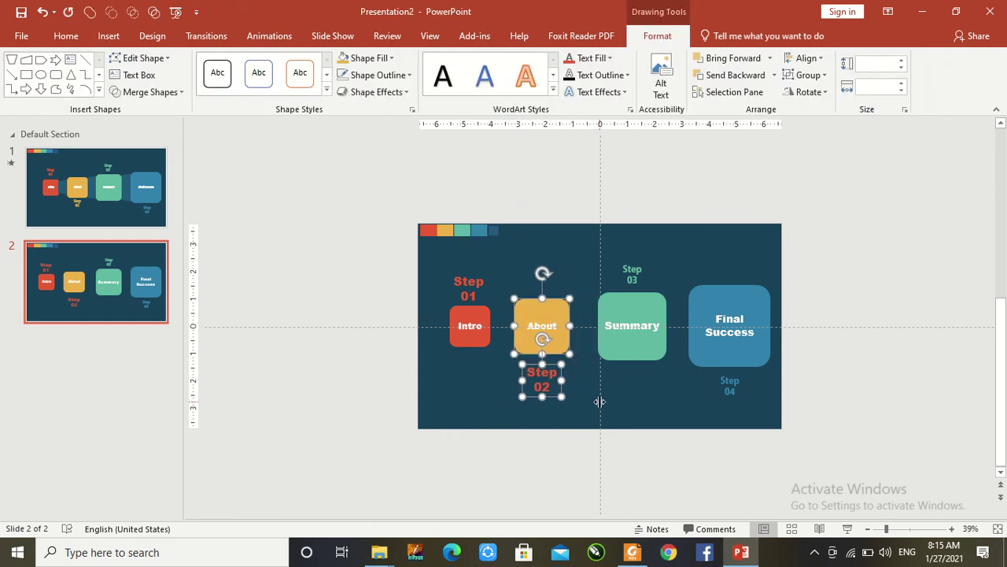
pyautogui.hotkey('ctrl', 'Right')
pyautogui.moveTo(573, 237); pyautogui.dragTo(691, 381)
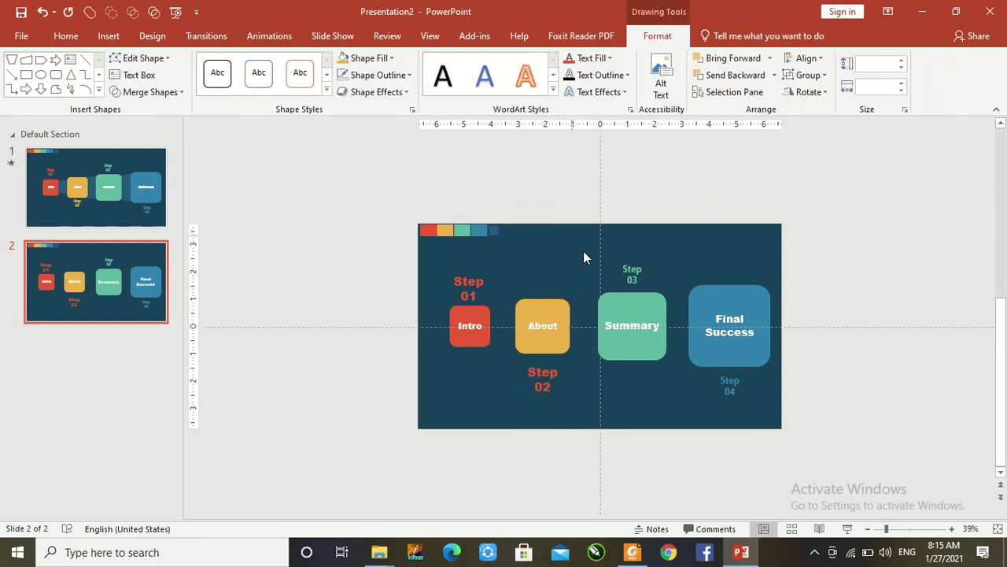
pyautogui.hotkey('ctrl', 'Left')
pyautogui.hotkey('ctrl', 'Left')
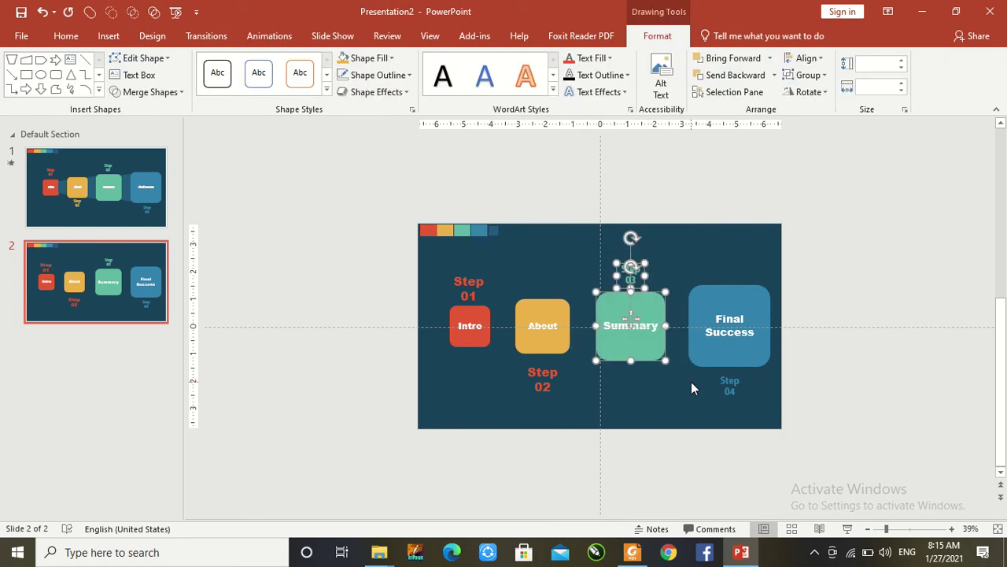
pyautogui.hotkey('ctrl', 'Left')
pyautogui.hotkey('ctrl', 'Left')
pyautogui.hotkey('ctrl', 'Left')
pyautogui.click(733, 260)
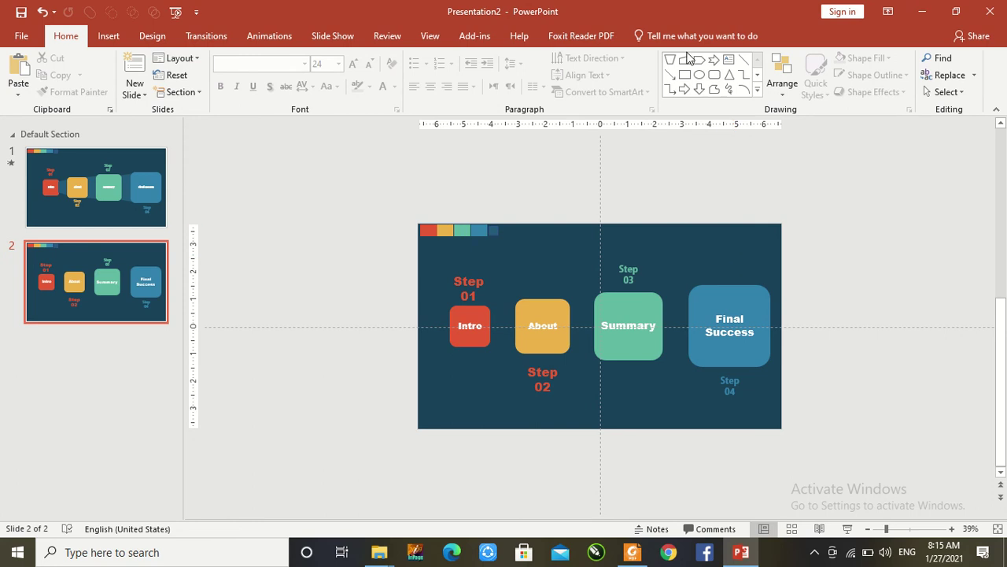
# - Draw a tall isosceles triangle across the boxes and rotate it 90° left to point at Intro
pyautogui.click(726, 78)
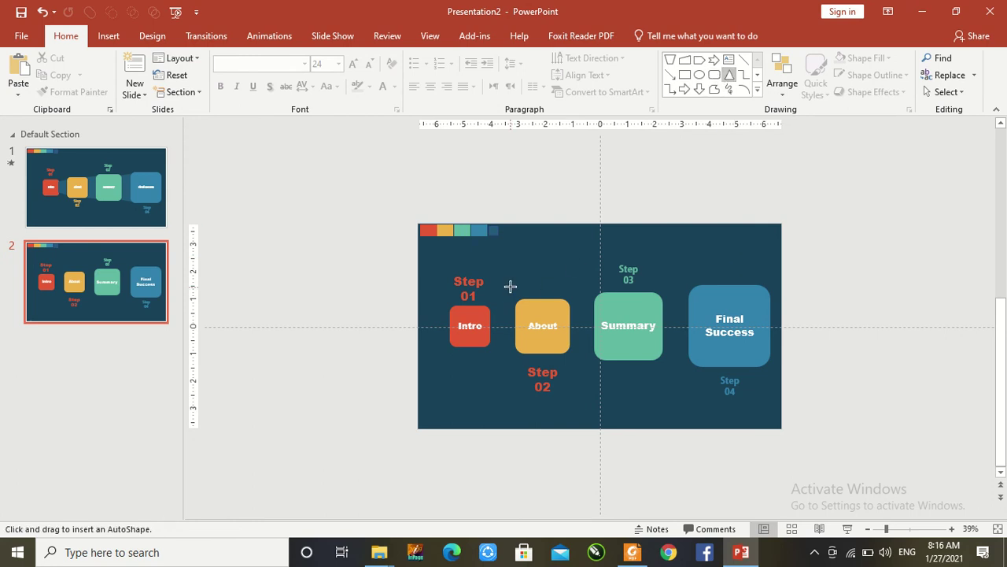
pyautogui.moveTo(537, 229); pyautogui.dragTo(630, 439)
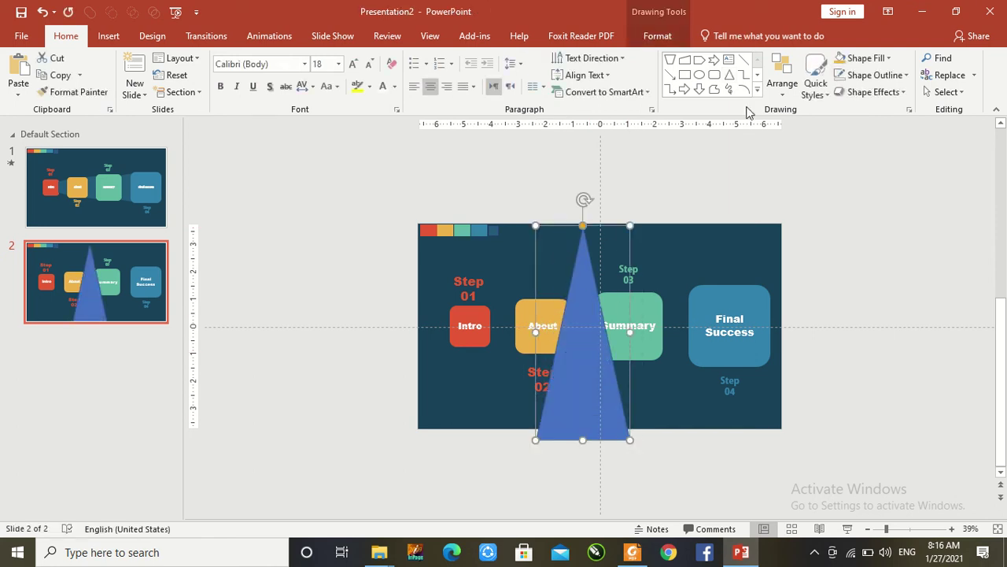
pyautogui.click(660, 38)
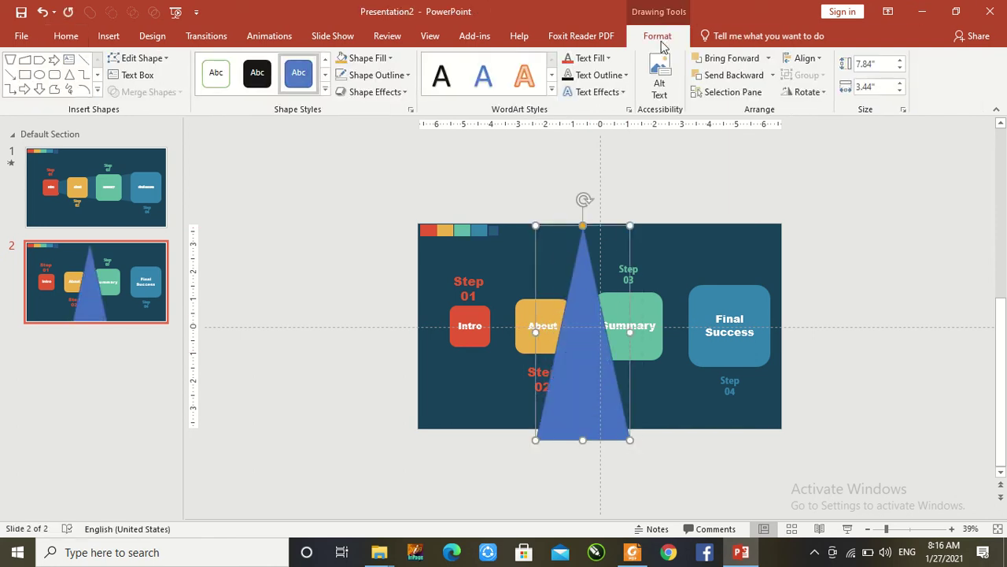
pyautogui.click(806, 92)
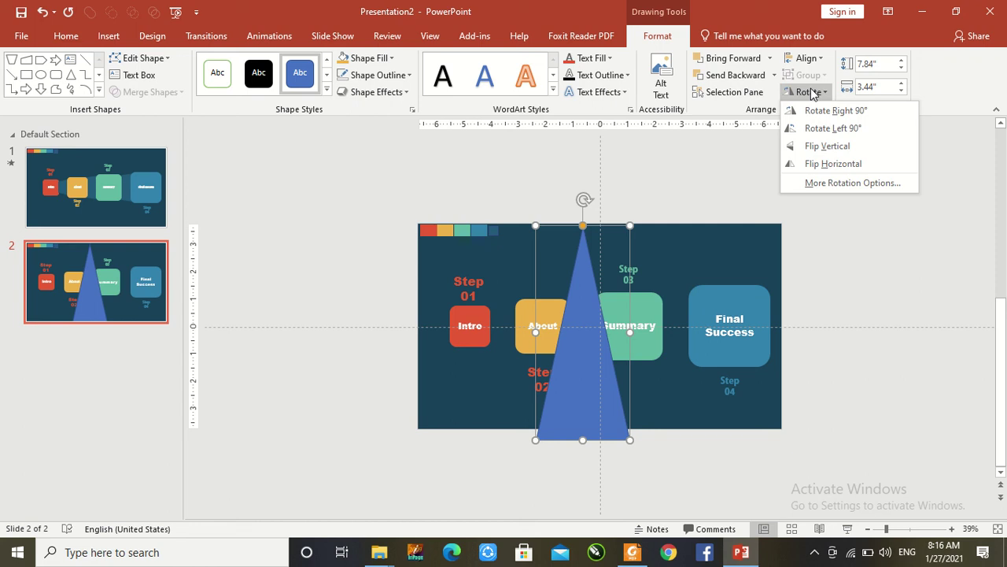
pyautogui.click(819, 130)
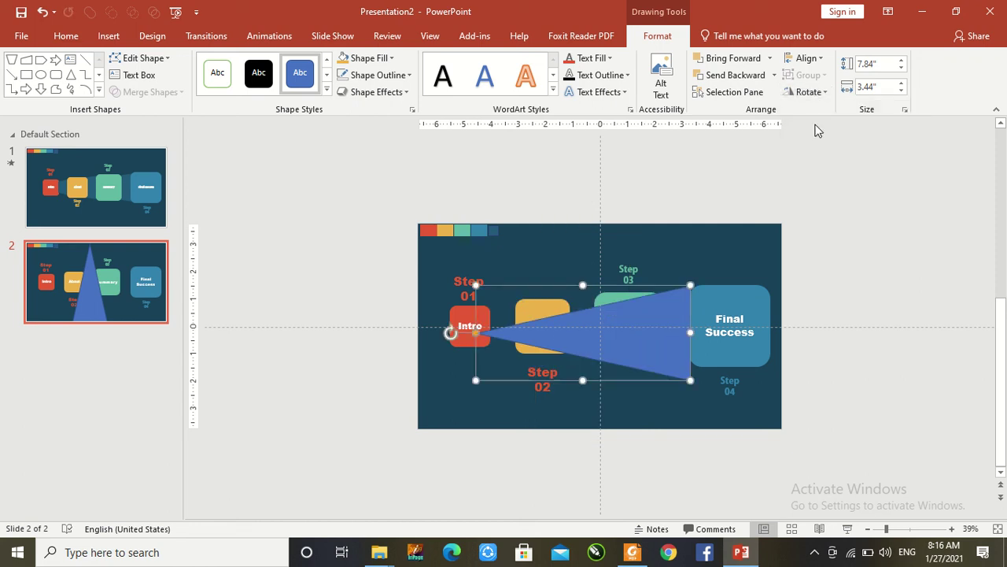
# - Move and resize the triangle so its point reaches Intro and its base nears Final Success
pyautogui.moveTo(635, 316)
pyautogui.mouseDown()
pyautogui.moveTo(611, 307)
pyautogui.moveTo(648, 308)
pyautogui.mouseUp()
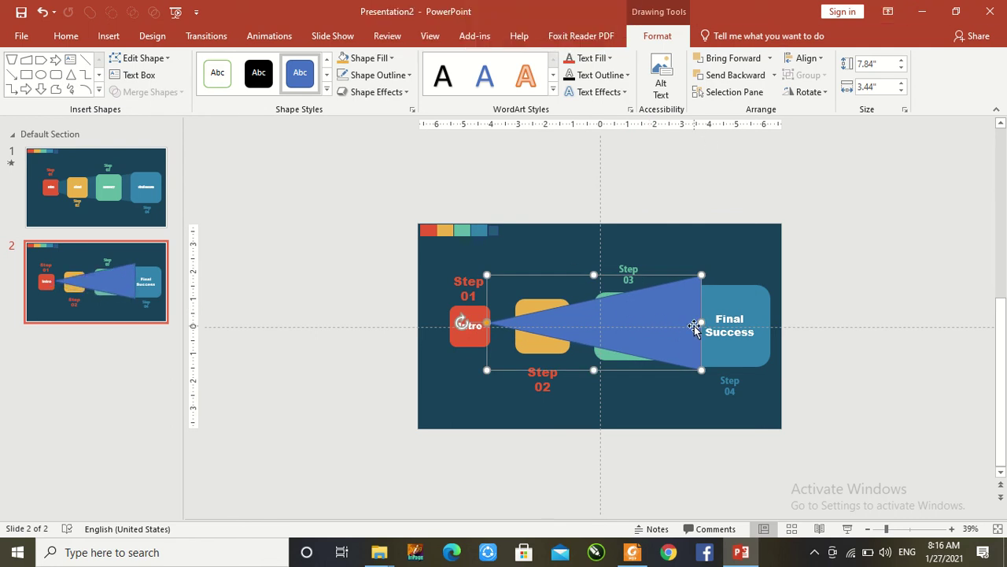
pyautogui.moveTo(701, 322); pyautogui.dragTo(749, 333)
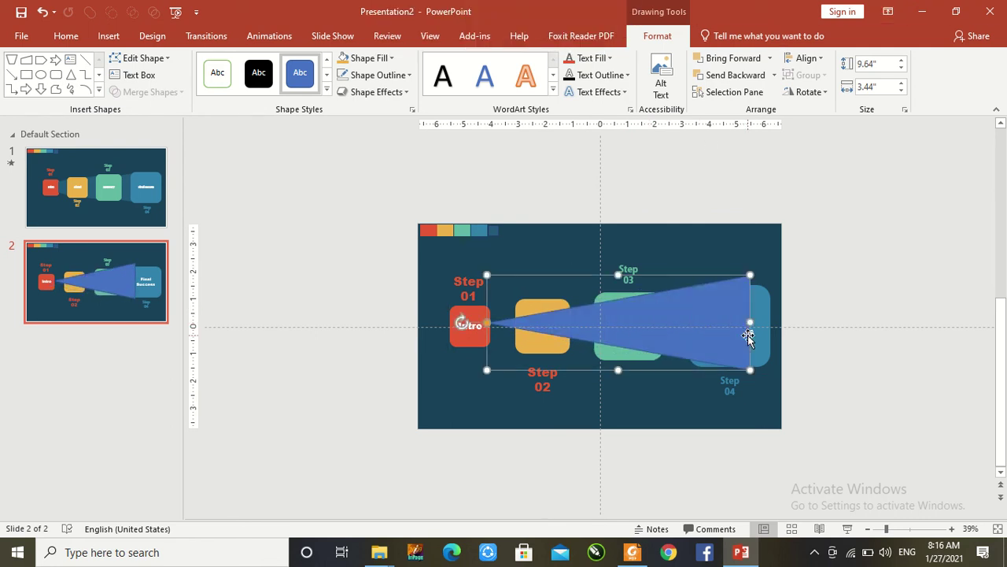
pyautogui.press('Left')
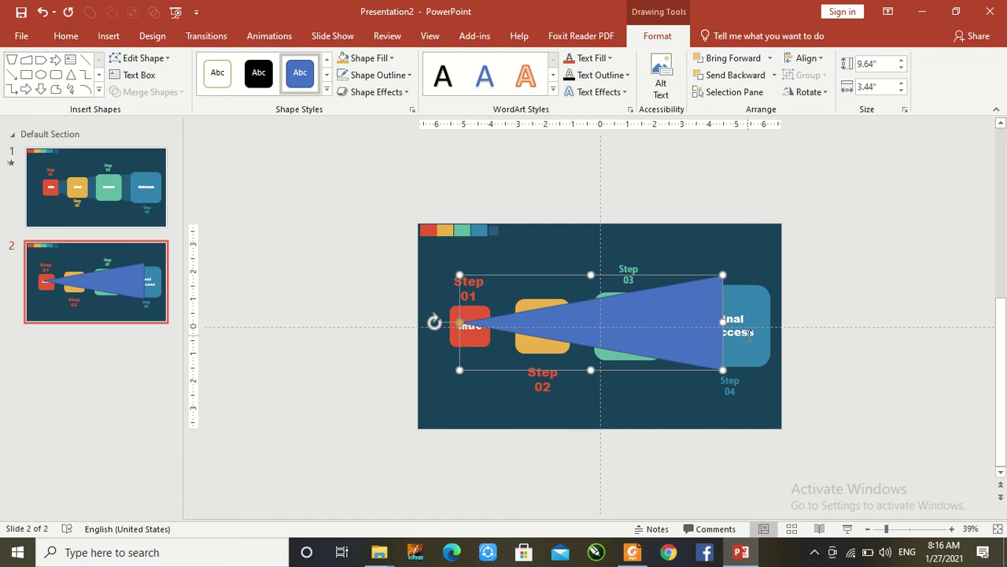
pyautogui.press('Left')
pyautogui.press('Left')
pyautogui.press('Left')
pyautogui.press('Left')
pyautogui.press('Left')
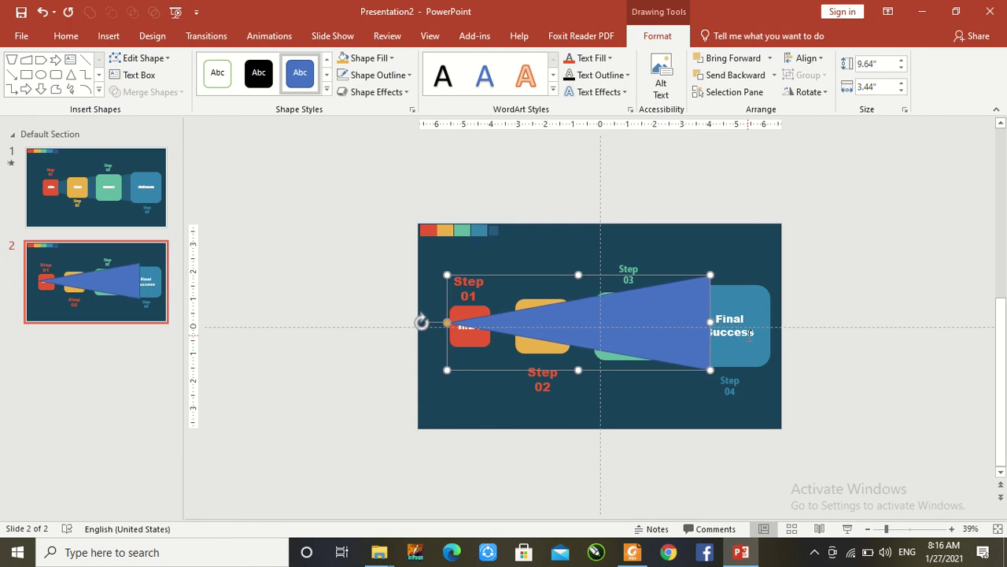
pyautogui.press('Left')
pyautogui.moveTo(577, 368); pyautogui.dragTo(580, 388)
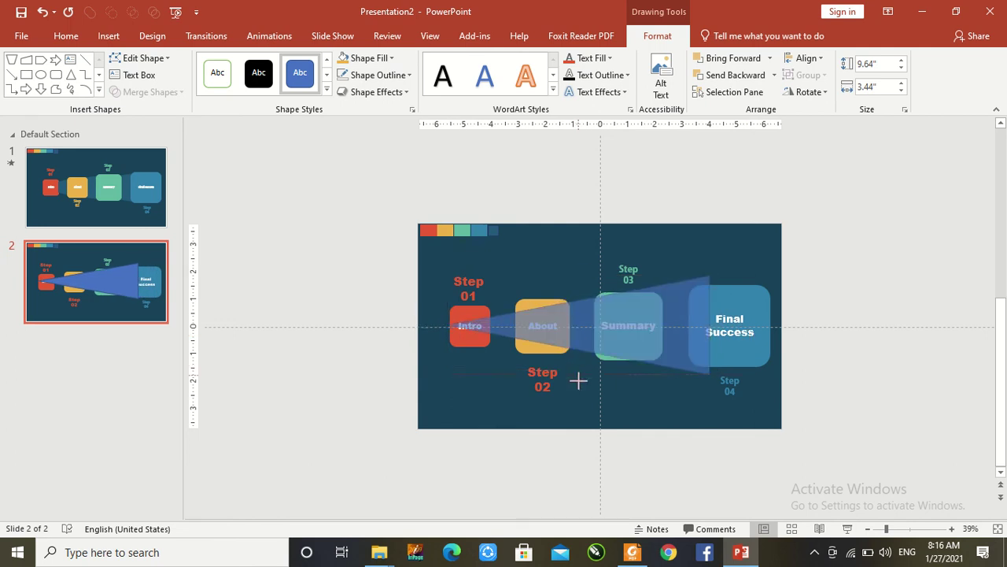
pyautogui.hotkey('ctrl', 'z')
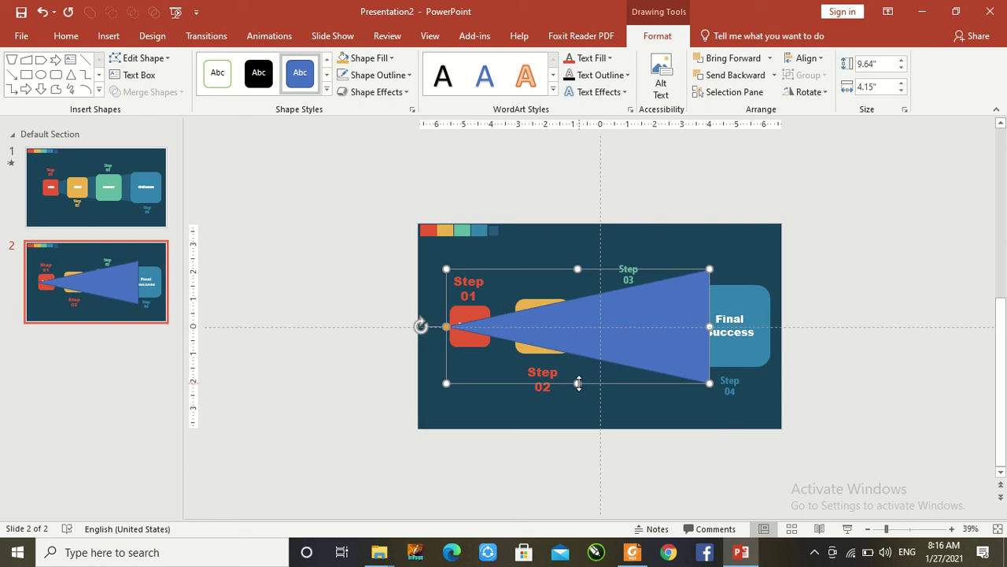
pyautogui.moveTo(578, 383); pyautogui.dragTo(580, 366)
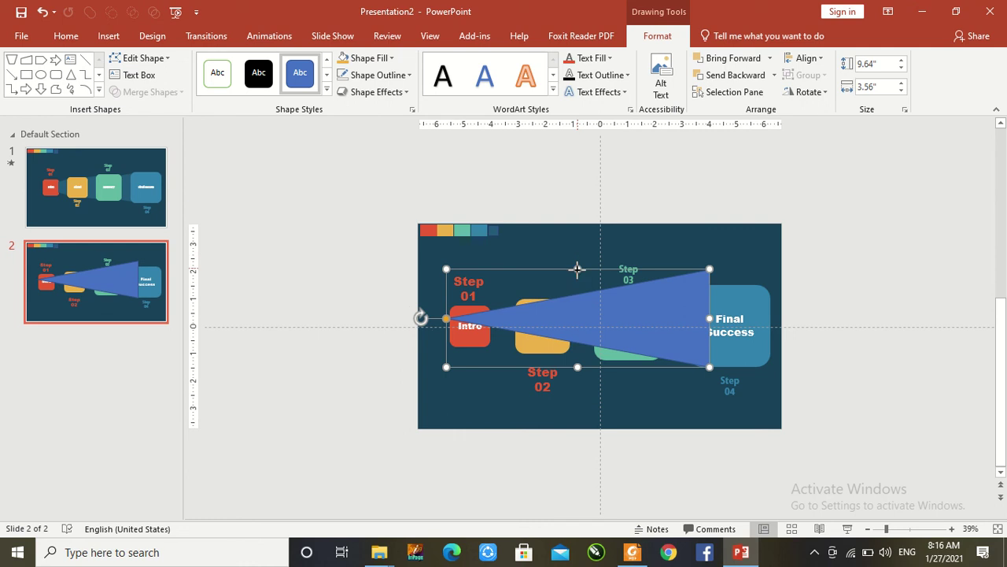
pyautogui.moveTo(577, 269); pyautogui.dragTo(577, 274)
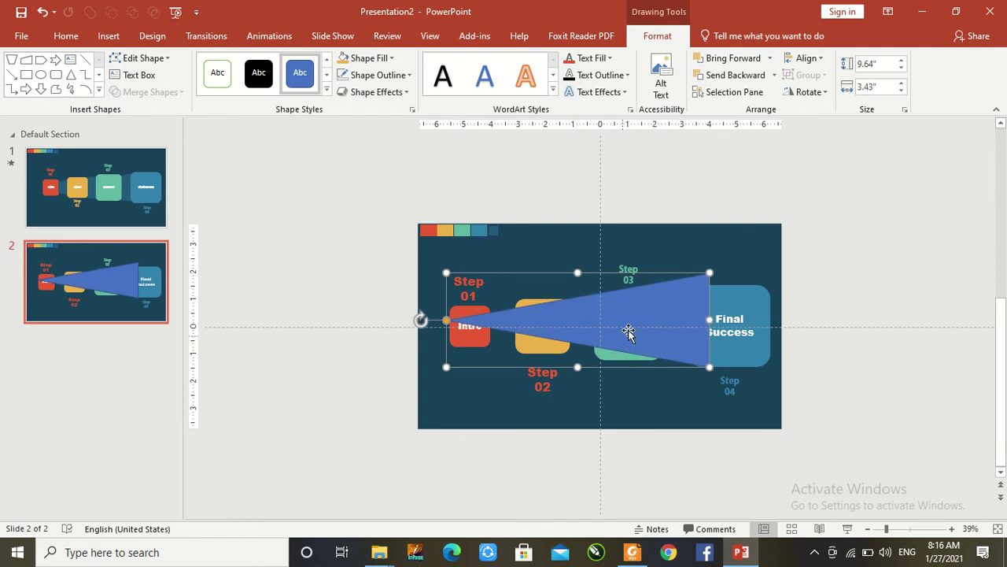
pyautogui.moveTo(628, 329); pyautogui.dragTo(634, 338)
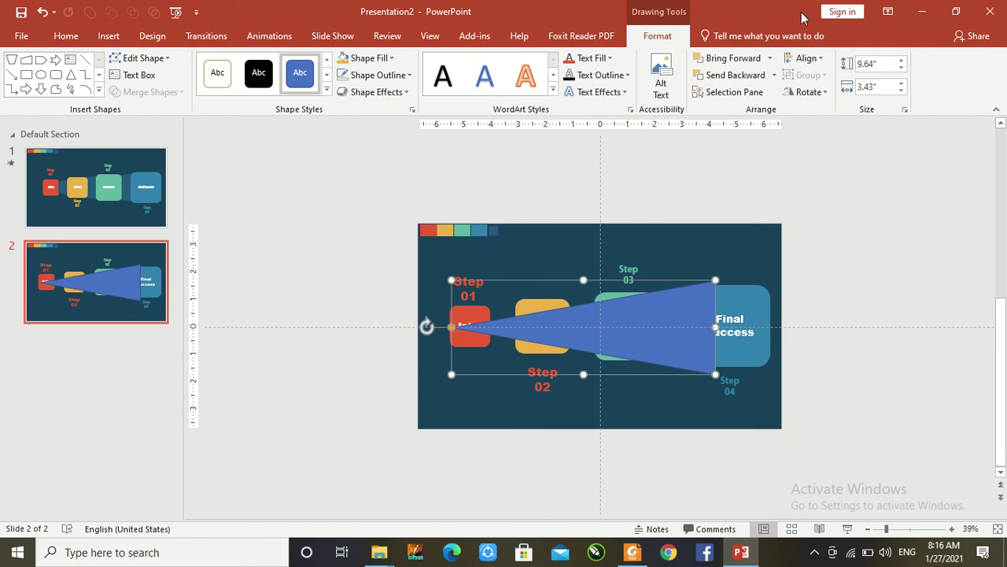
# - Centre the triangle horizontally and vertically, then nudge and trim it to 9.64" × 3"
pyautogui.click(804, 58)
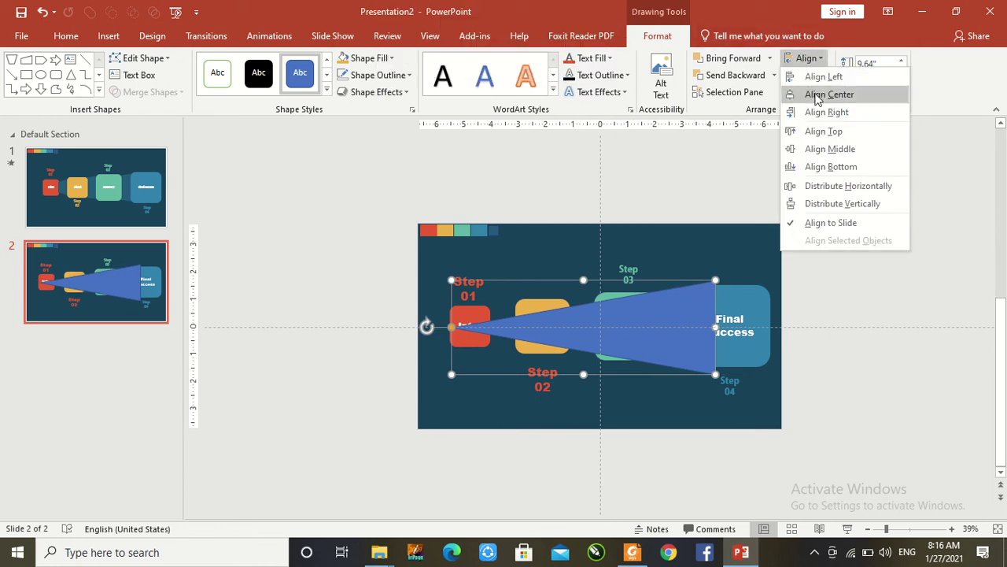
pyautogui.click(817, 97)
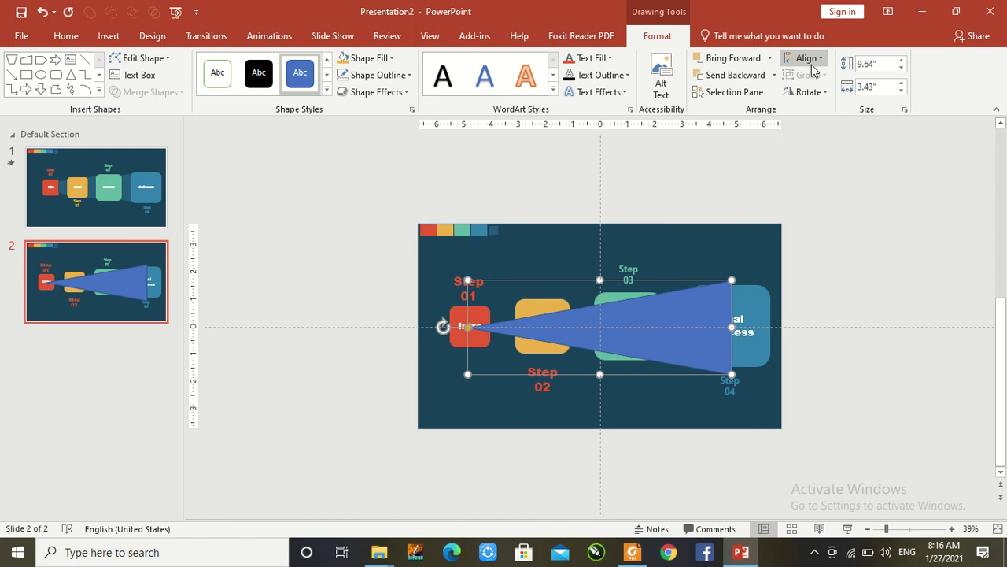
pyautogui.click(807, 58)
pyautogui.click(814, 149)
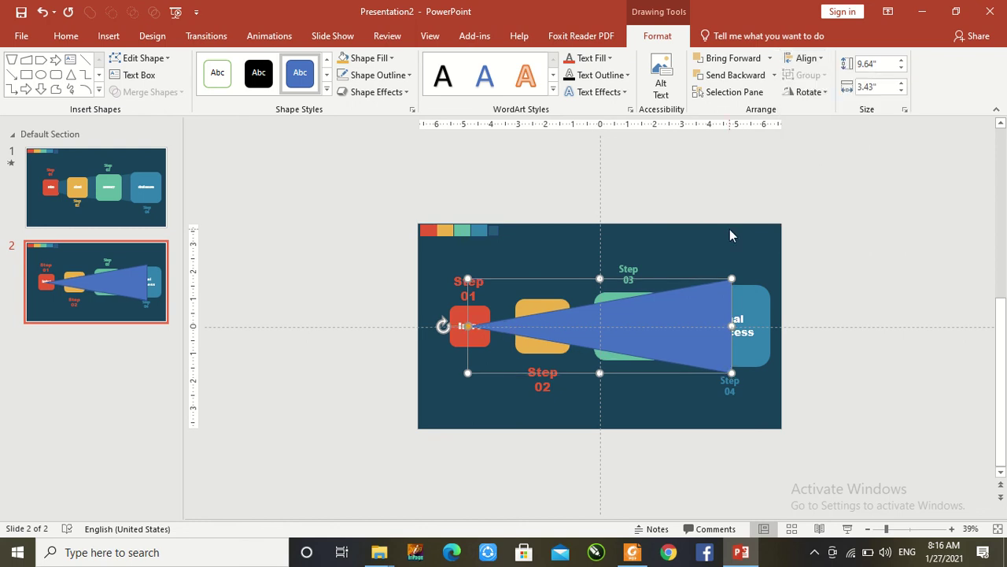
pyautogui.press('Left')
pyautogui.press('Left')
pyautogui.press('Left')
pyautogui.press('Left')
pyautogui.press('Left')
pyautogui.press('Left')
pyautogui.press('Left')
pyautogui.press('Left')
pyautogui.press('Left')
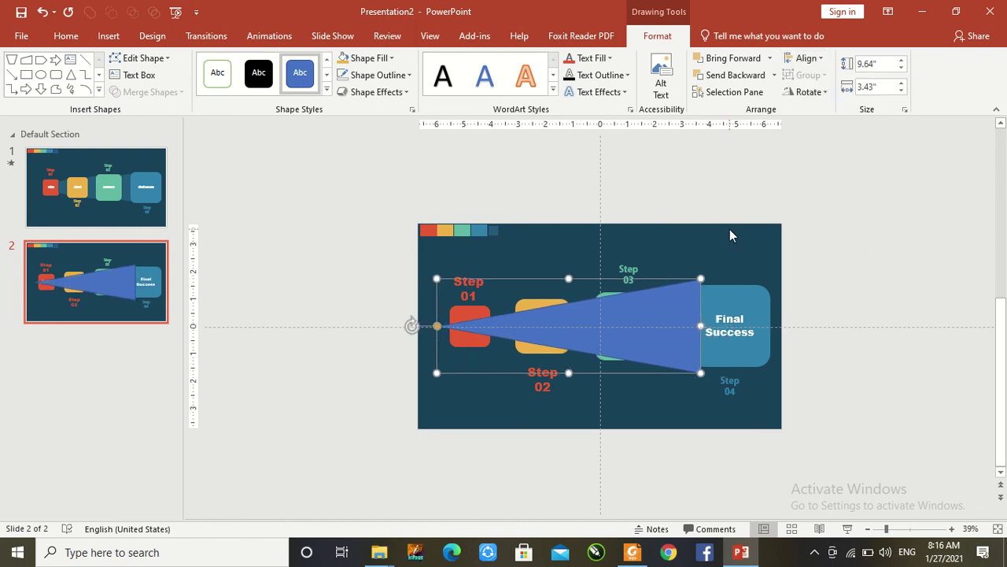
pyautogui.press('Left')
pyautogui.press('Left')
pyautogui.press('Left')
pyautogui.press('Right')
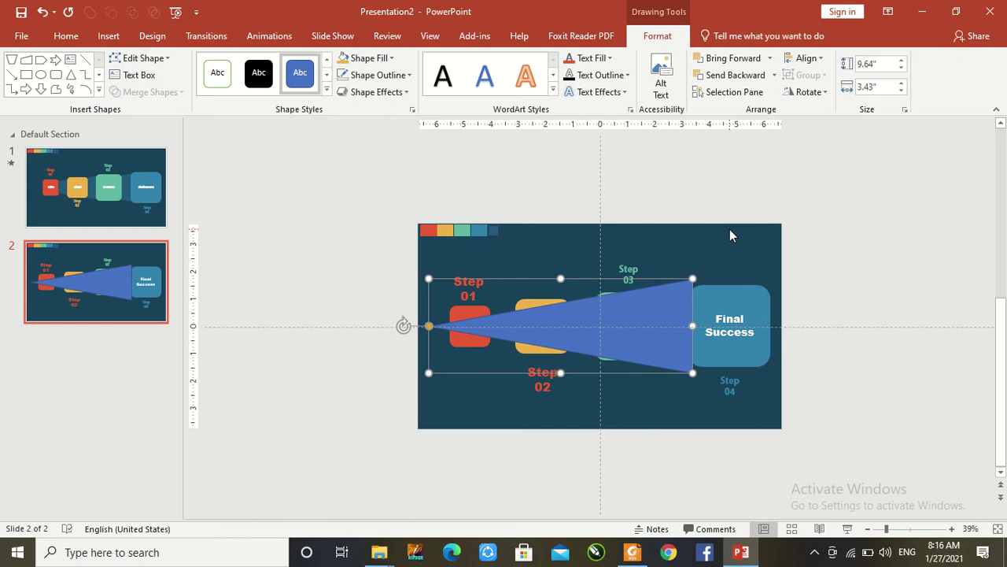
pyautogui.press('Right')
pyautogui.press('Right')
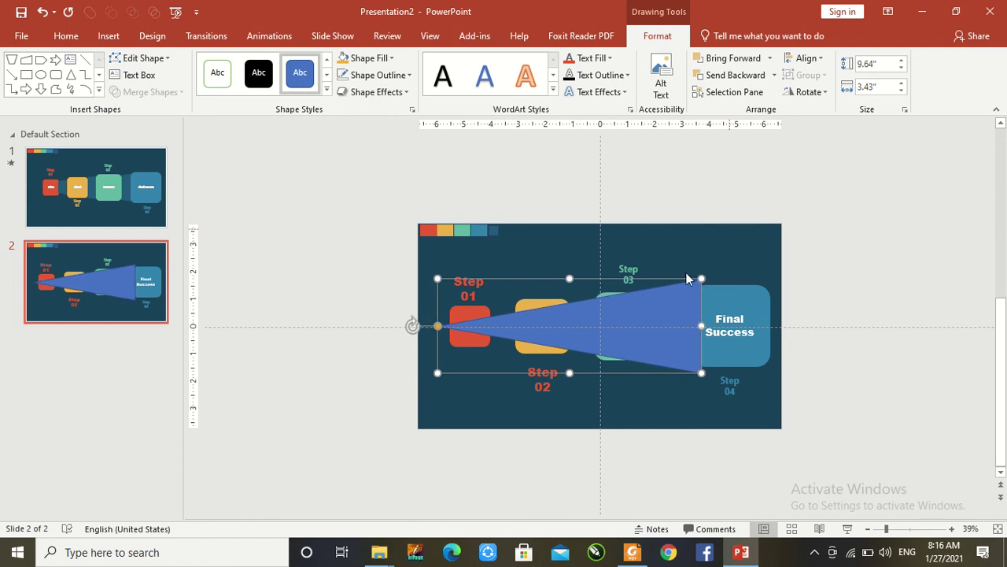
pyautogui.moveTo(569, 371); pyautogui.dragTo(569, 366)
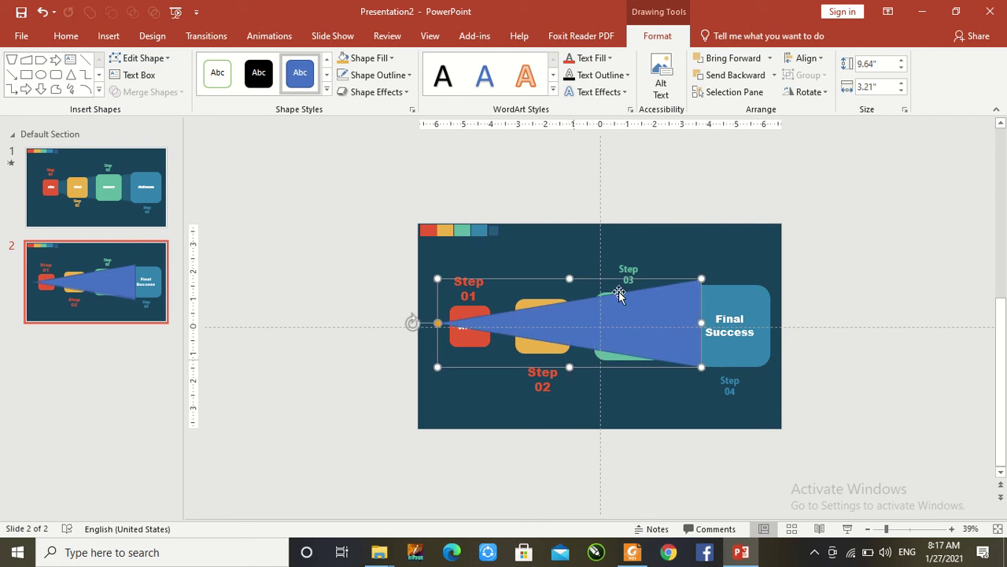
pyautogui.moveTo(568, 278); pyautogui.dragTo(566, 283)
pyautogui.click(655, 256)
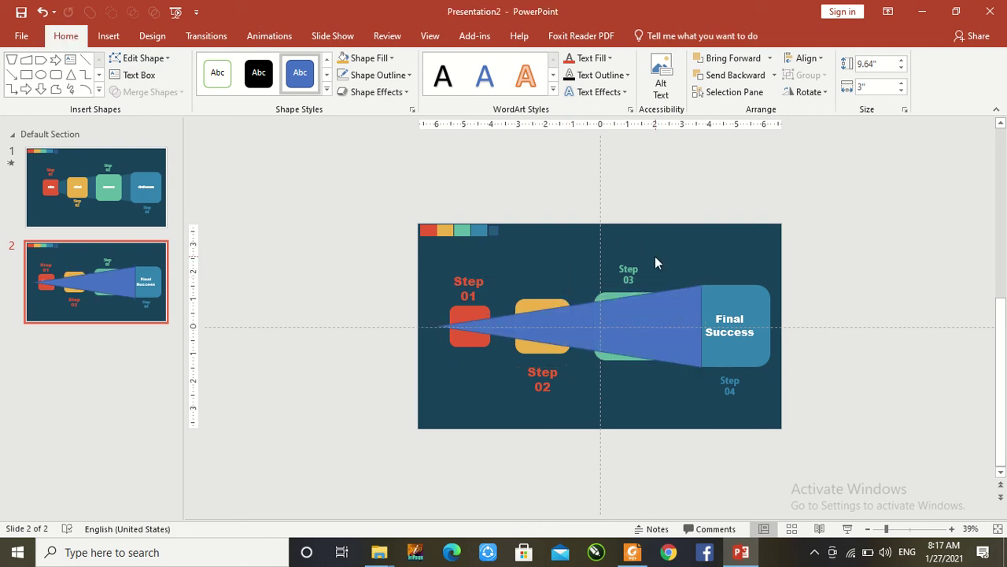
# - Duplicate all the infographic shapes, triangle included, and move the copy below the slide
pyautogui.moveTo(381, 251); pyautogui.dragTo(783, 425)
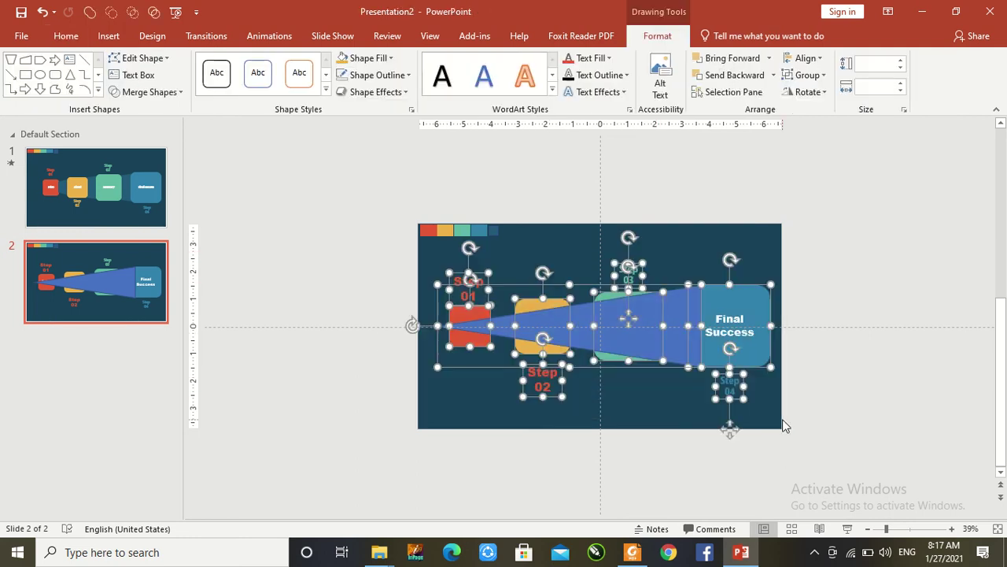
pyautogui.hotkey('ctrl', 'd')
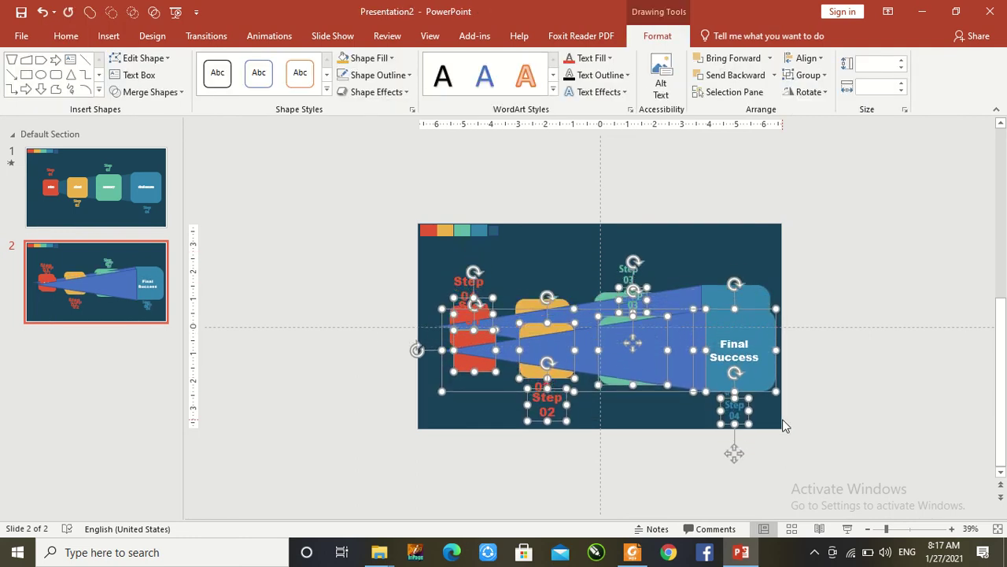
pyautogui.press('Down')
pyautogui.press('Down')
pyautogui.press('Down')
pyautogui.press('Down')
pyautogui.press('Down')
pyautogui.press('Down')
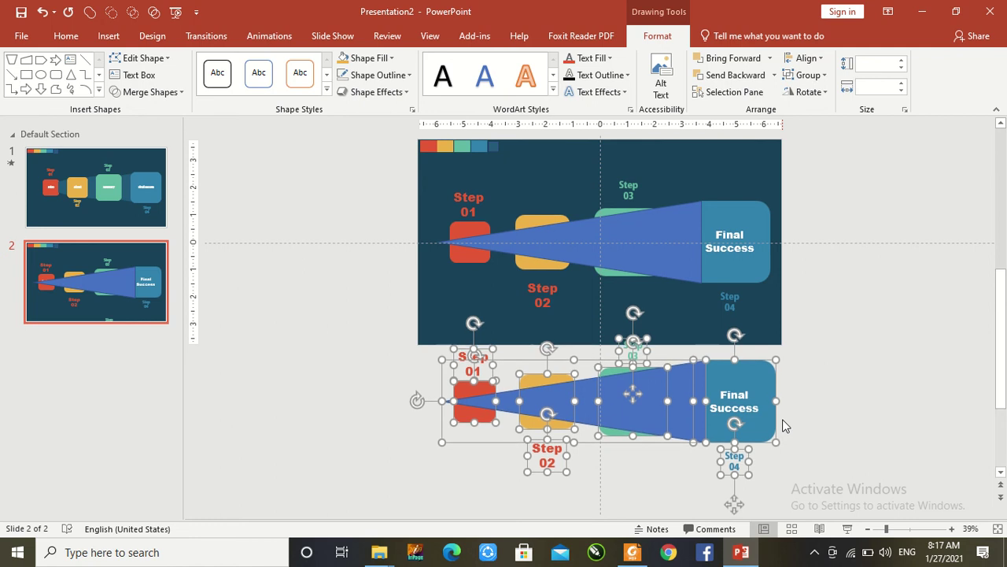
pyautogui.press('Down')
pyautogui.press('Down')
pyautogui.press('Down')
pyautogui.click(852, 303)
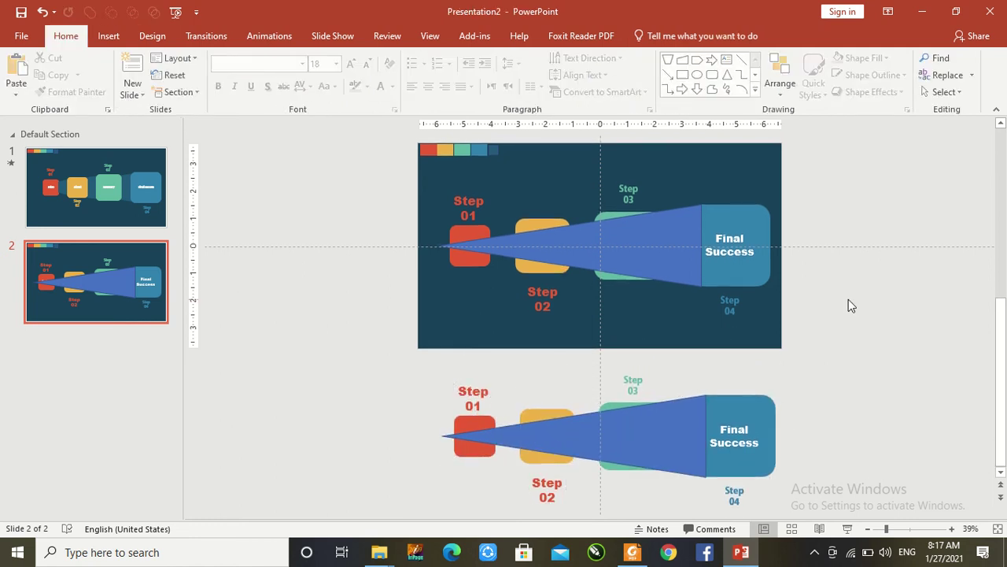
# - Delete the triangle from the slide, zoom out, and select the copy below
pyautogui.click(639, 228)
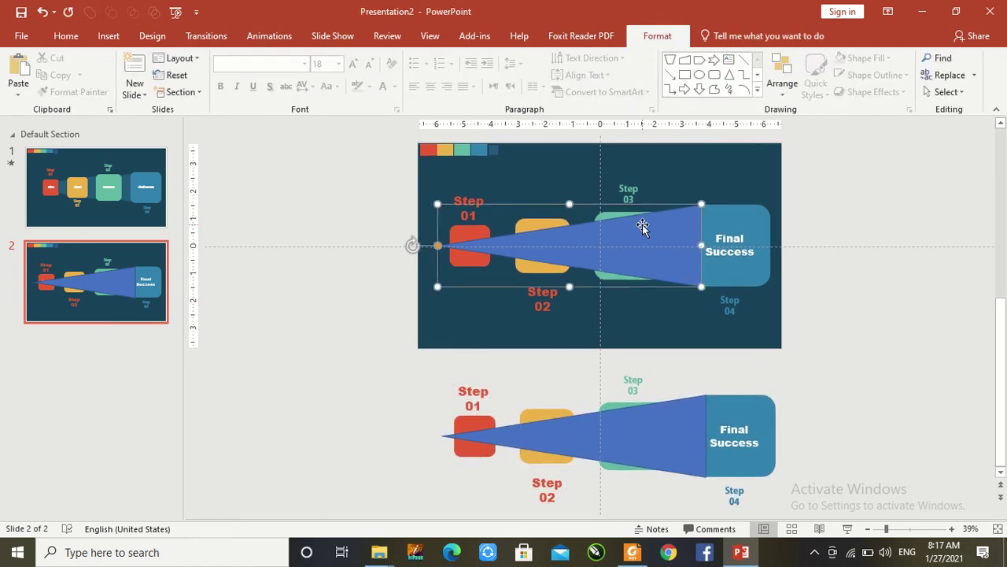
pyautogui.press('Delete')
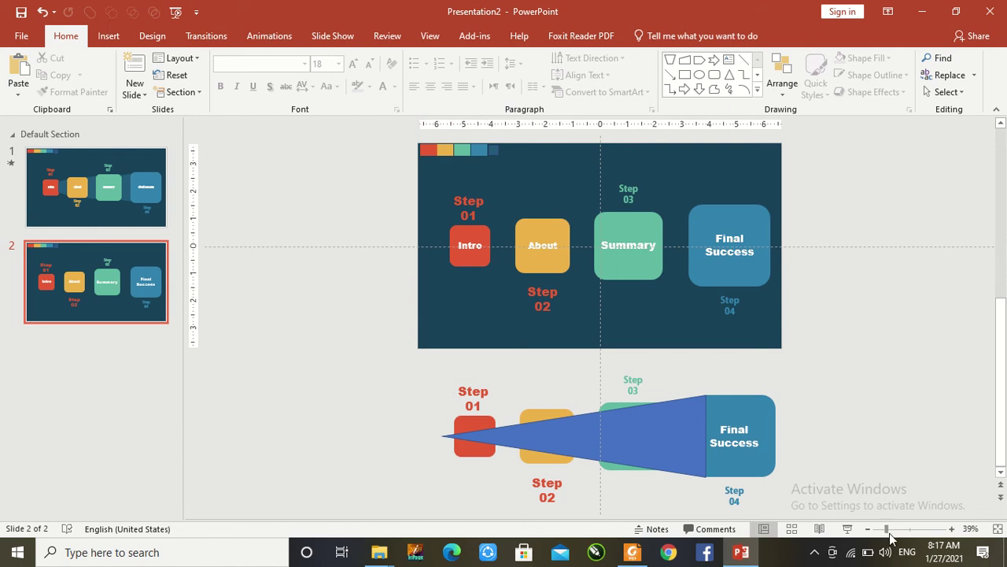
pyautogui.moveTo(887, 530); pyautogui.dragTo(882, 529)
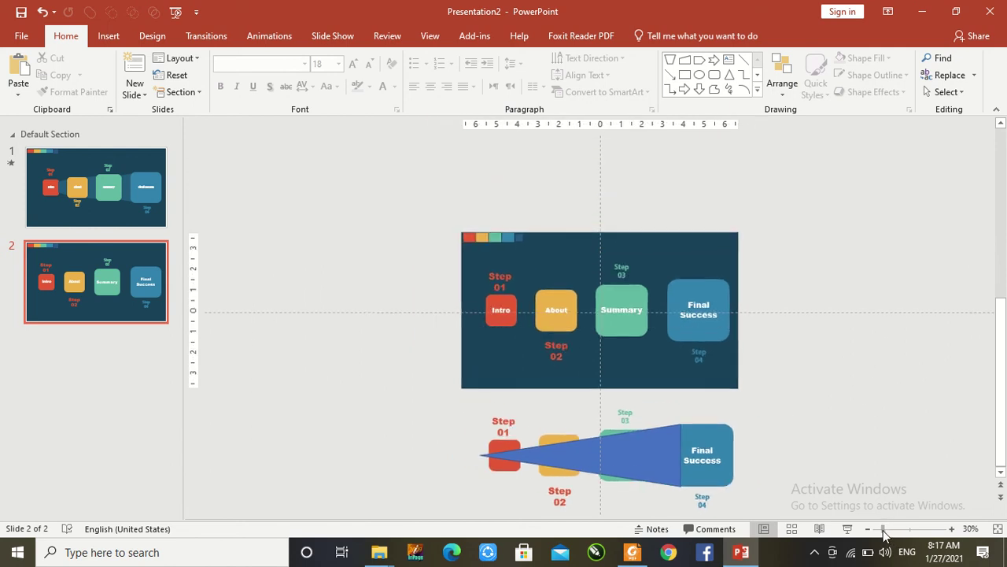
pyautogui.moveTo(470, 406); pyautogui.dragTo(770, 506)
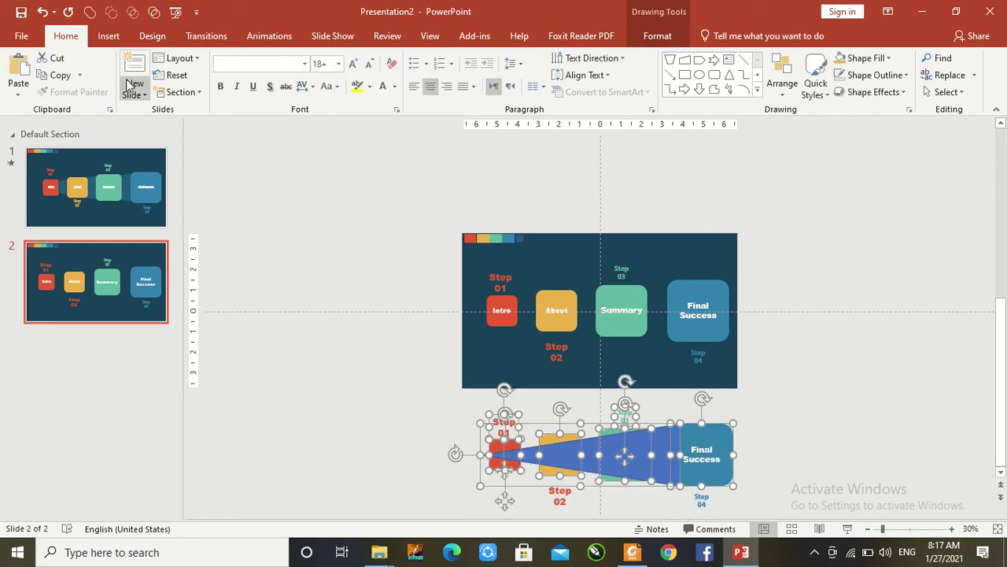
# - Apply Merge Shapes > Fragment to the copied boxes and triangle below the slide
pyautogui.click(633, 38)
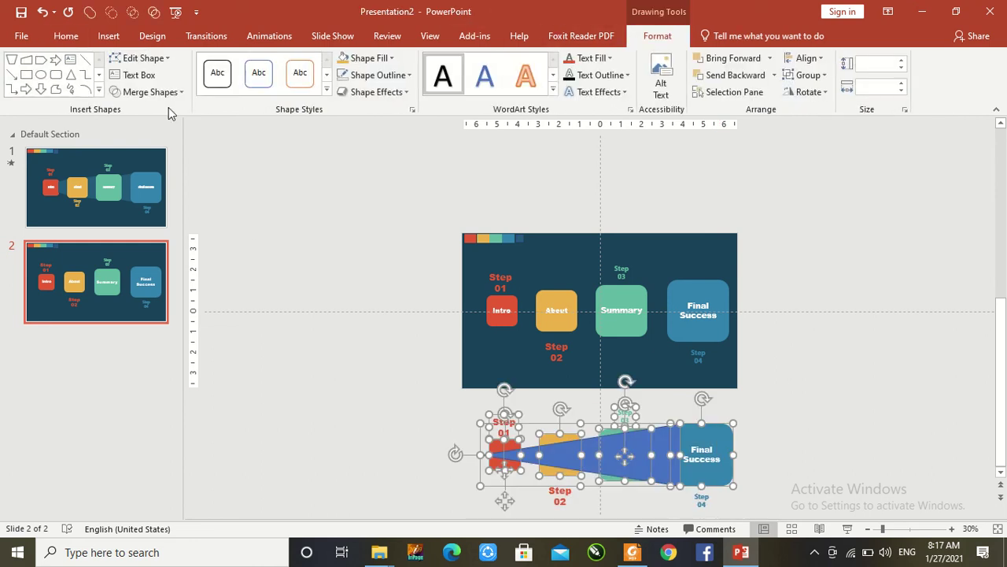
pyautogui.click(145, 93)
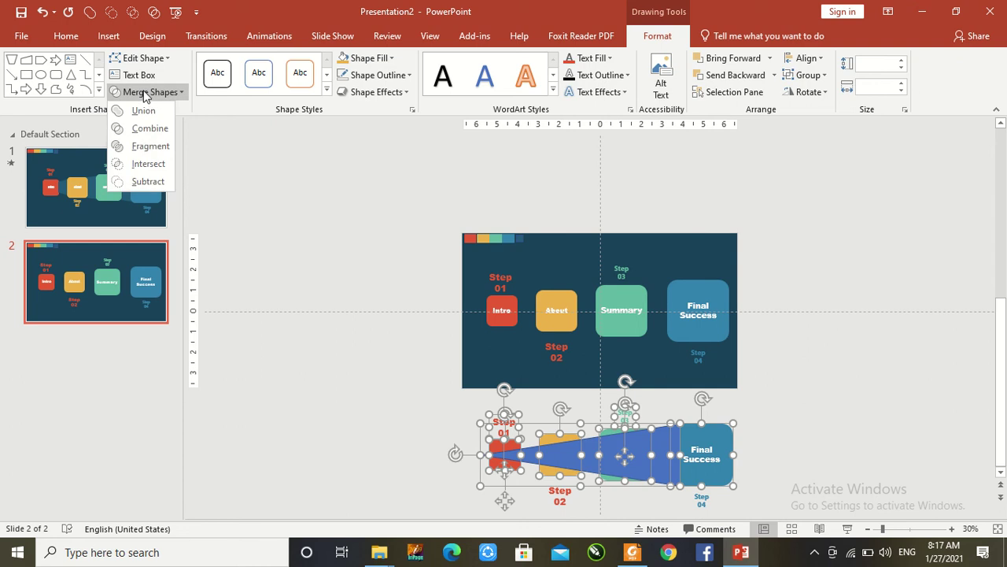
pyautogui.click(143, 146)
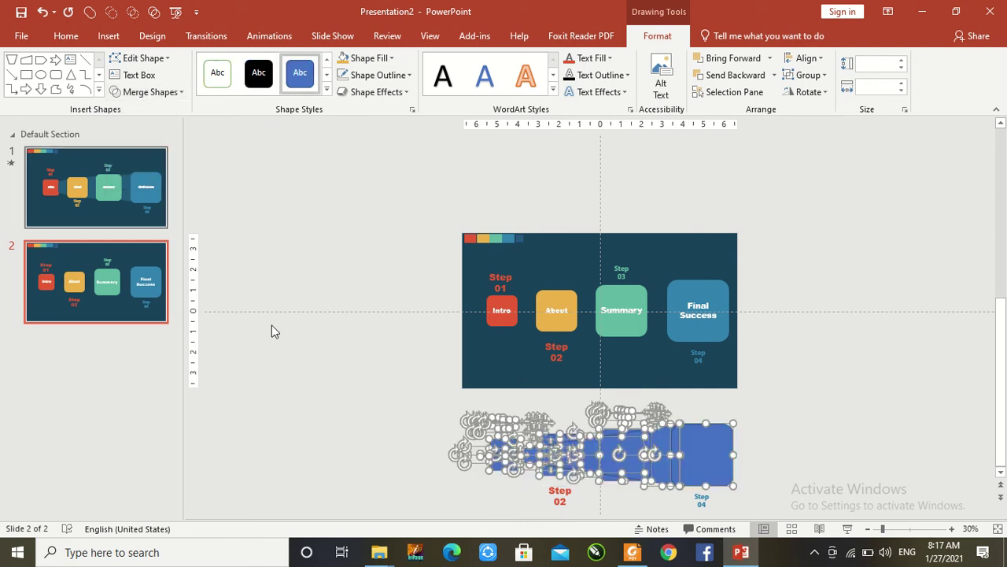
pyautogui.click(391, 405)
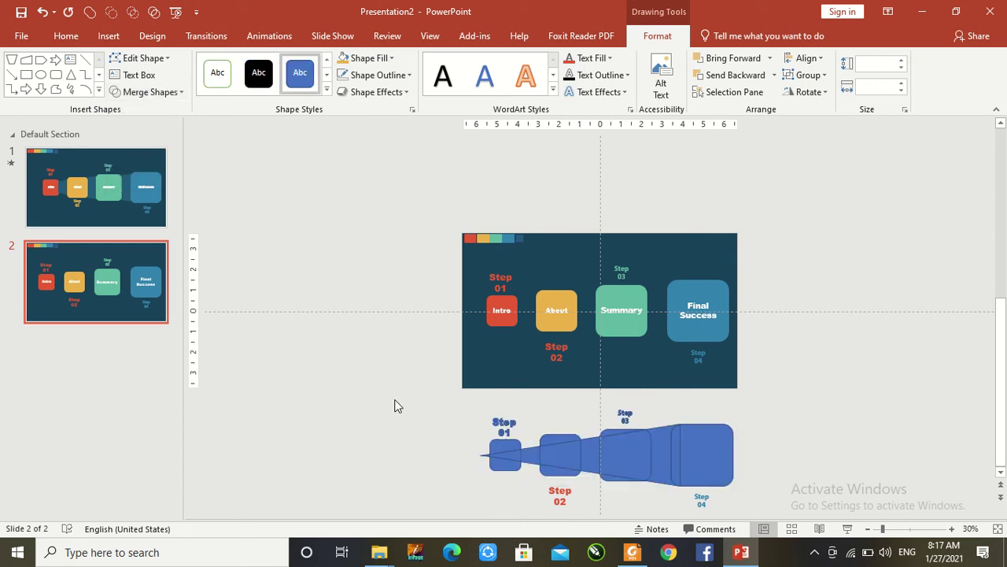
# - Drag three triangle wedge pieces onto the slide between Intro, About, Summary and Final Success
pyautogui.click(668, 444)
pyautogui.moveTo(656, 393); pyautogui.dragTo(659, 301)
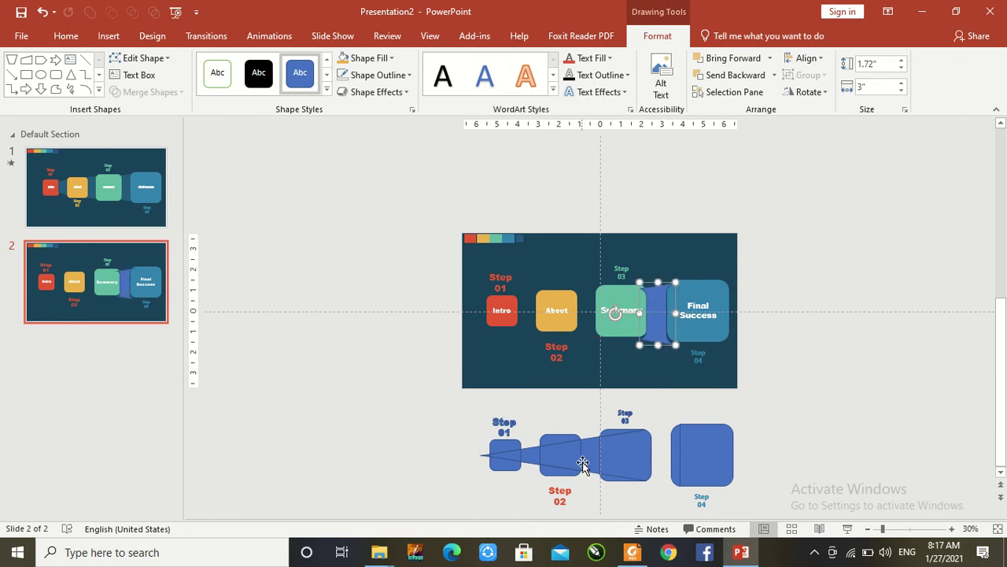
pyautogui.moveTo(582, 466)
pyautogui.mouseDown()
pyautogui.moveTo(590, 340)
pyautogui.moveTo(581, 302)
pyautogui.mouseUp()
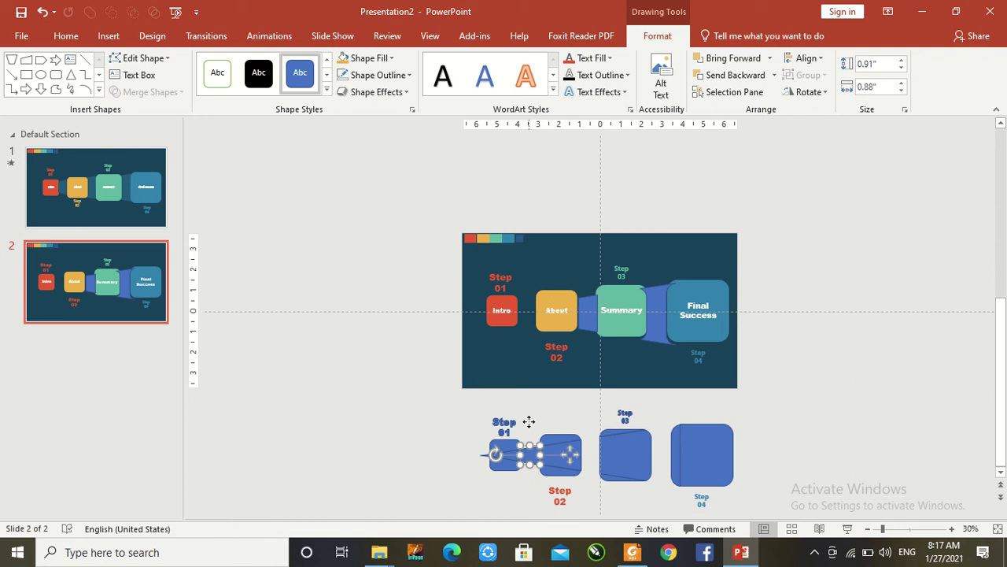
pyautogui.moveTo(524, 455); pyautogui.dragTo(524, 315)
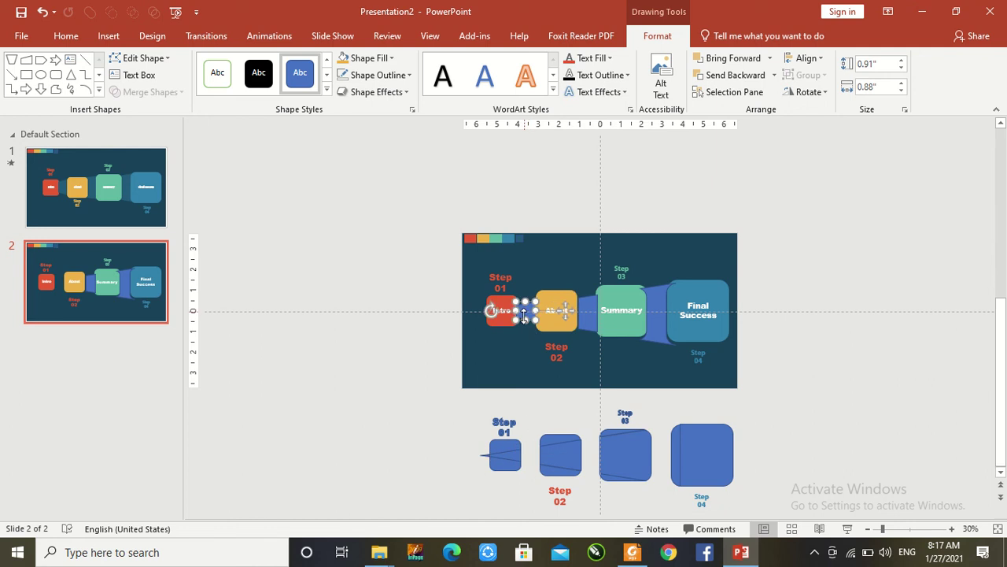
pyautogui.click(460, 424)
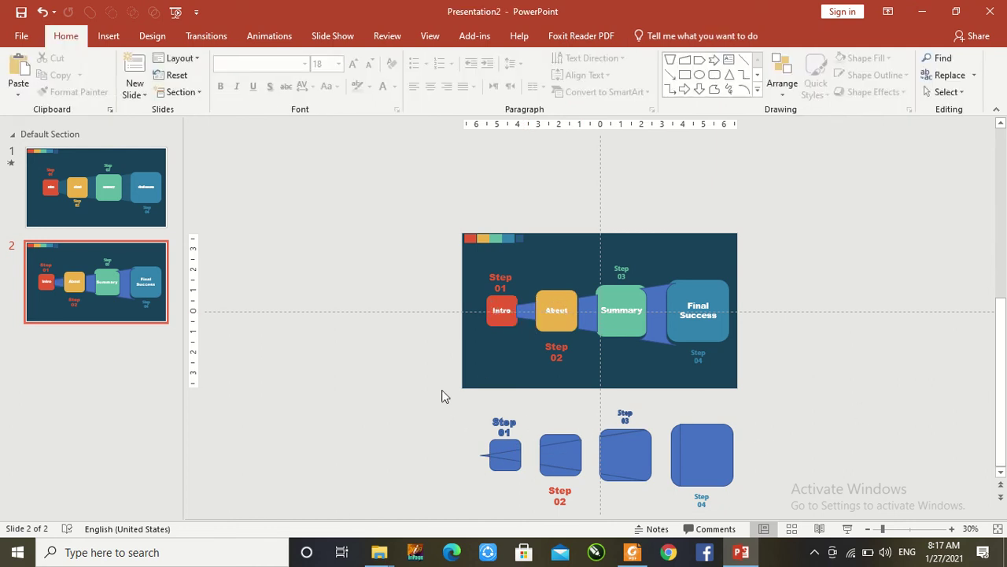
# - Delete the leftover fragments below the slide and zoom back in to 64%
pyautogui.moveTo(445, 396); pyautogui.dragTo(751, 529)
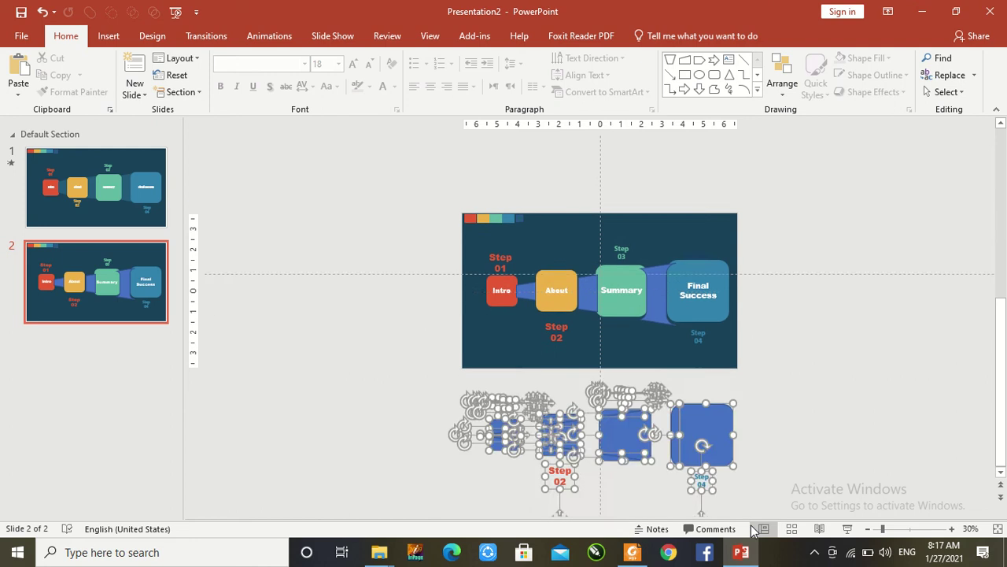
pyautogui.press('Delete')
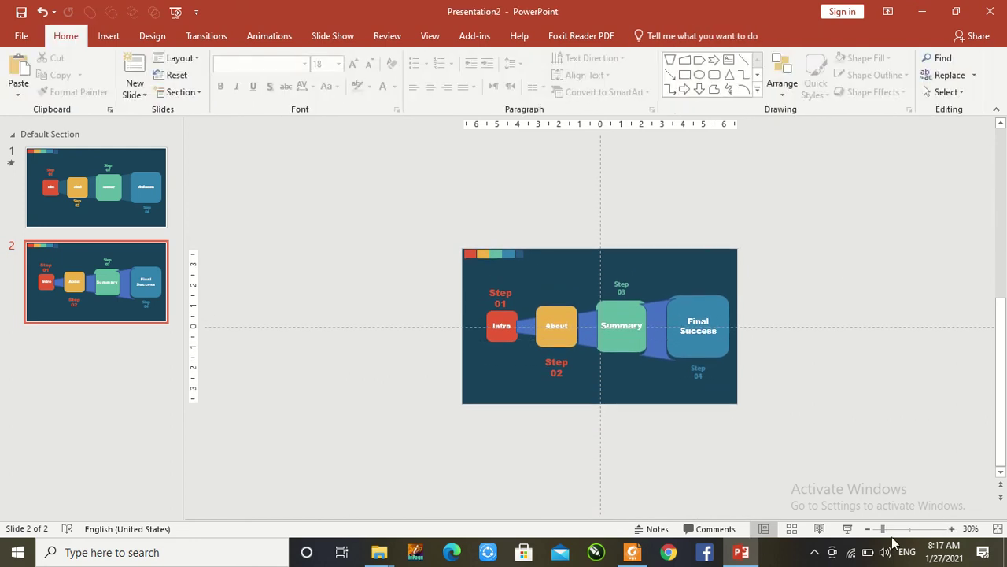
pyautogui.moveTo(883, 529); pyautogui.dragTo(896, 528)
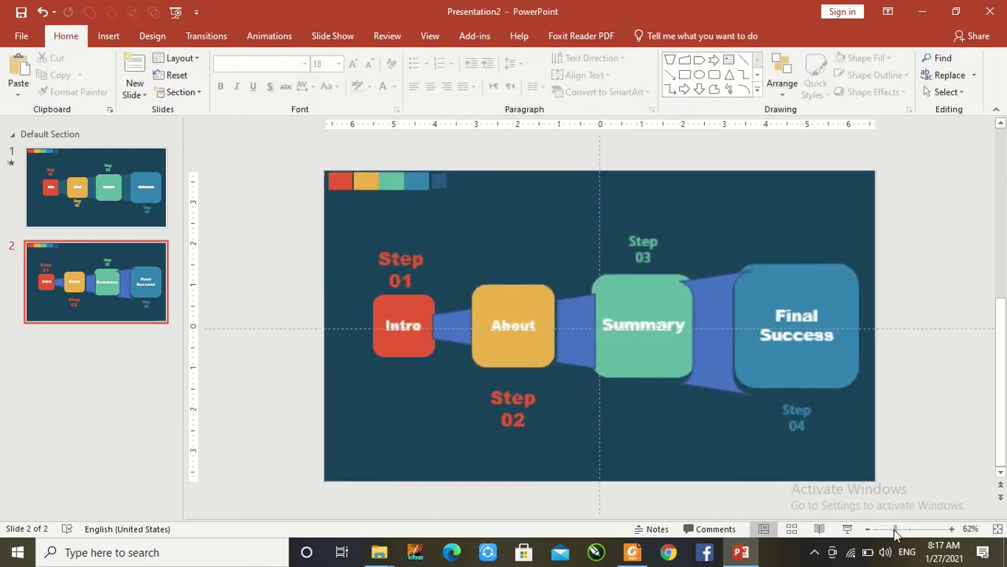
# - Raise the Final Success connector and align all three connectors on one middle line
pyautogui.click(725, 294)
pyautogui.moveTo(725, 292)
pyautogui.mouseDown()
pyautogui.moveTo(727, 263)
pyautogui.moveTo(728, 285)
pyautogui.mouseUp()
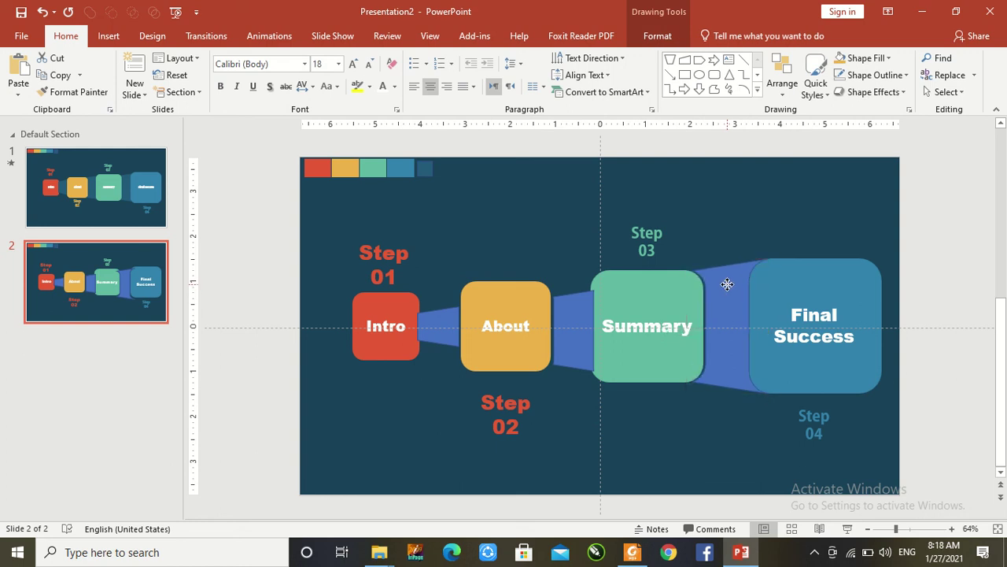
pyautogui.keyDown('shift'); pyautogui.click(558, 325); pyautogui.keyUp('shift')
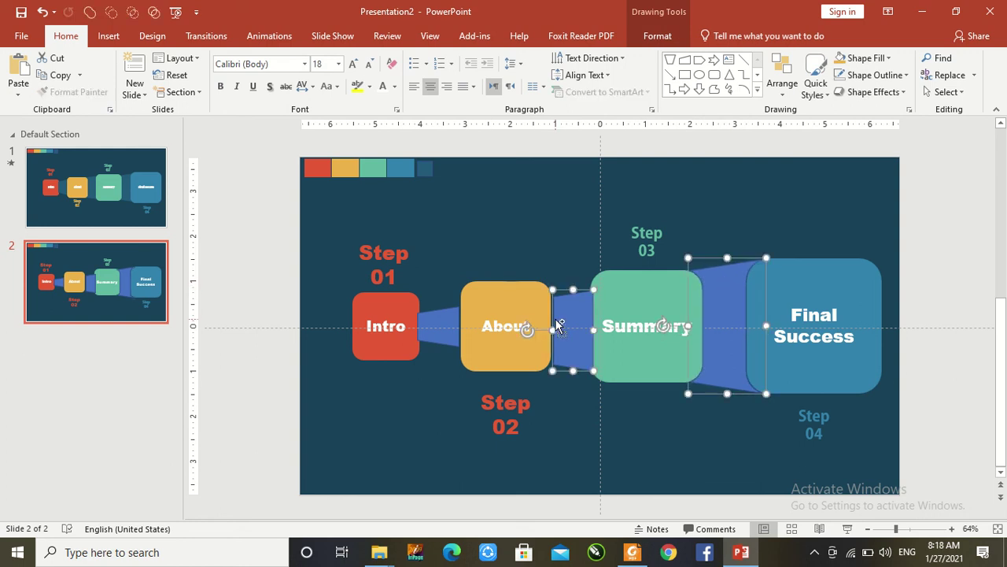
pyautogui.keyDown('shift'); pyautogui.click(443, 329); pyautogui.keyUp('shift')
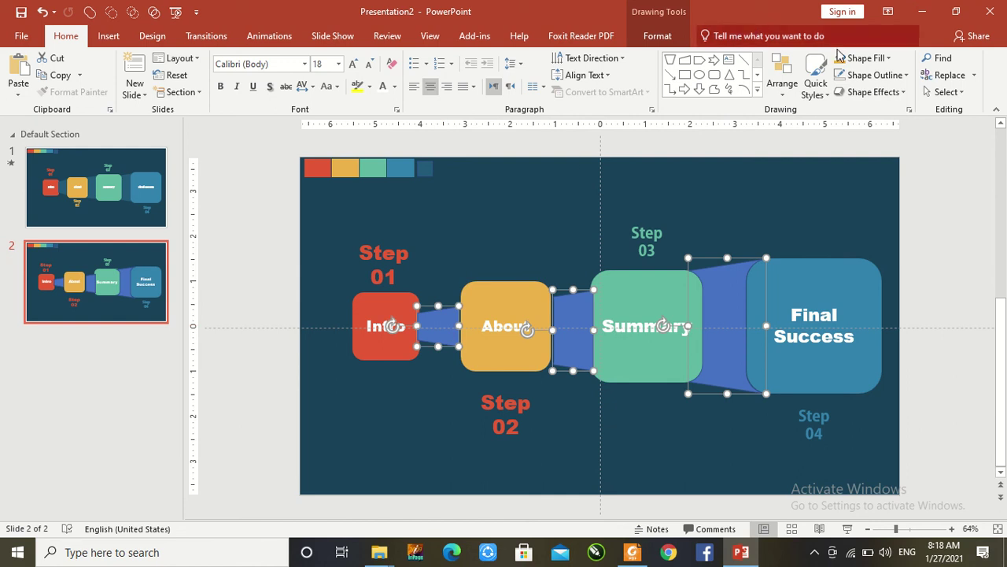
pyautogui.click(652, 36)
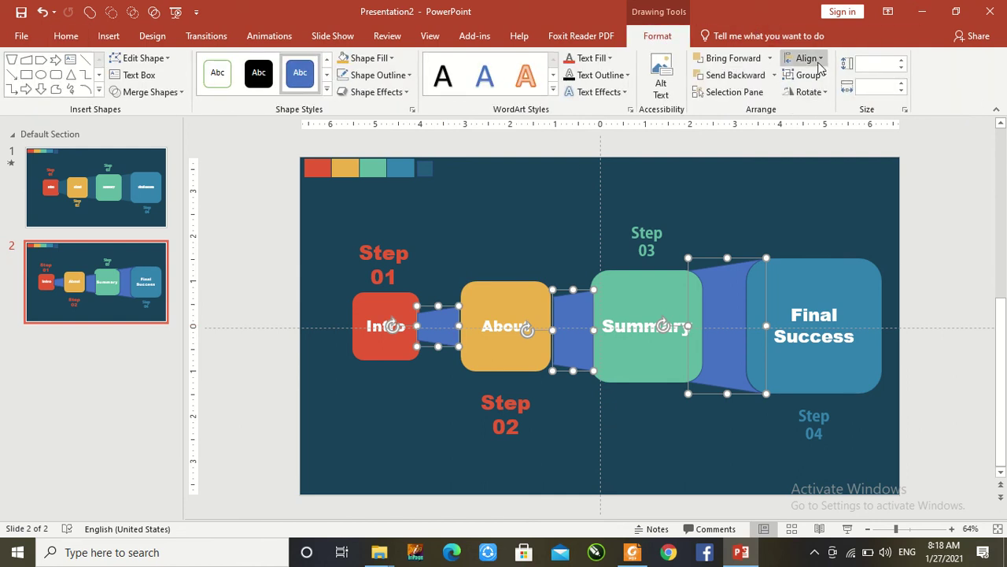
pyautogui.click(814, 59)
pyautogui.click(824, 148)
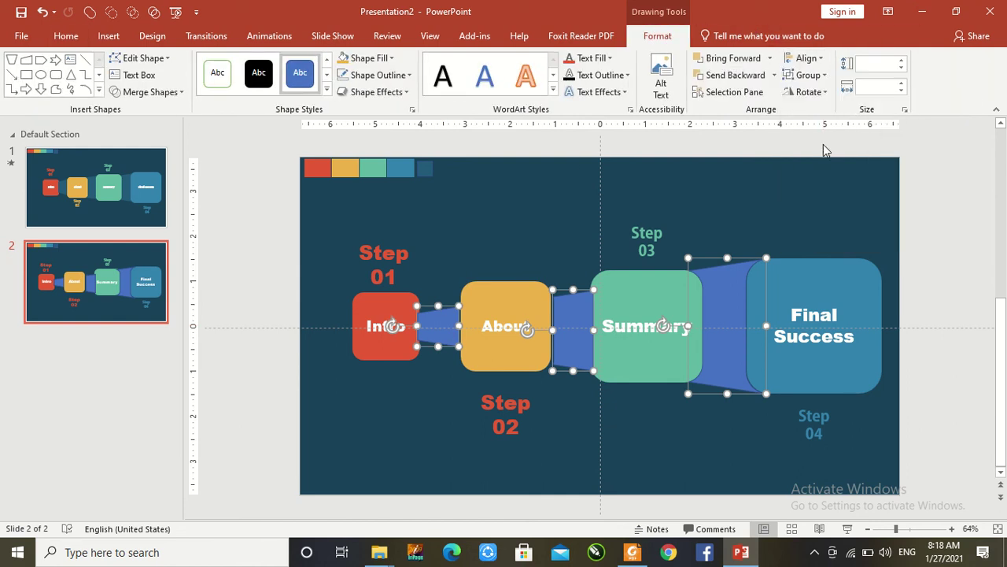
pyautogui.click(686, 193)
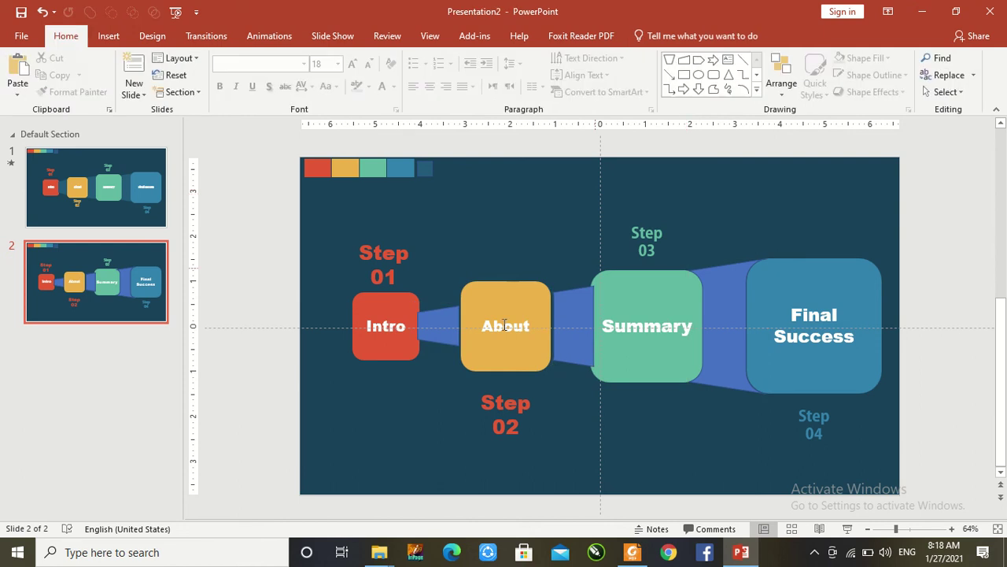
# - Nudge the About–Summary and Intro–About connectors left to fit flush between their boxes
pyautogui.click(448, 328)
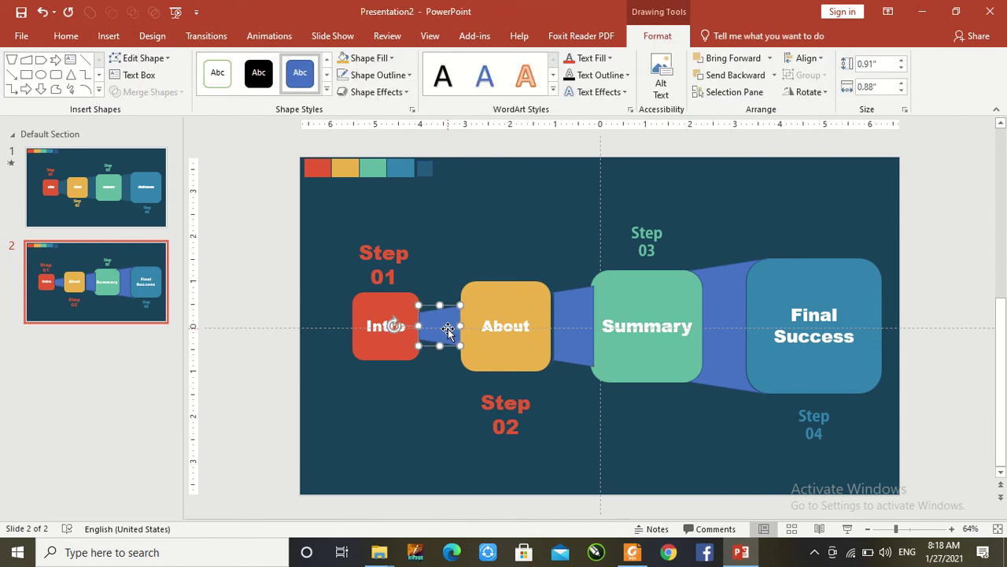
pyautogui.moveTo(579, 294); pyautogui.dragTo(572, 303)
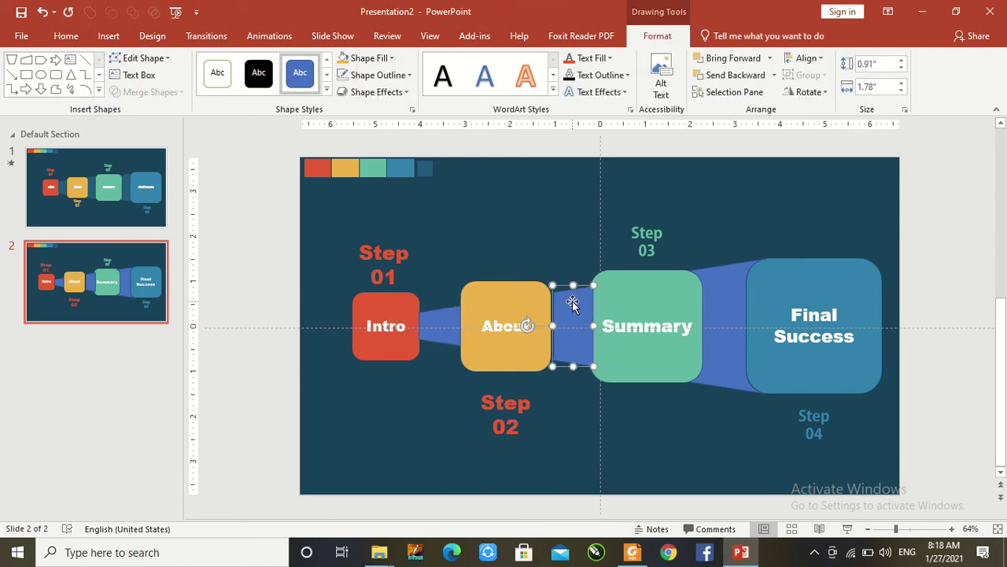
pyautogui.hotkey('ctrl', 'Left')
pyautogui.hotkey('ctrl', 'Left')
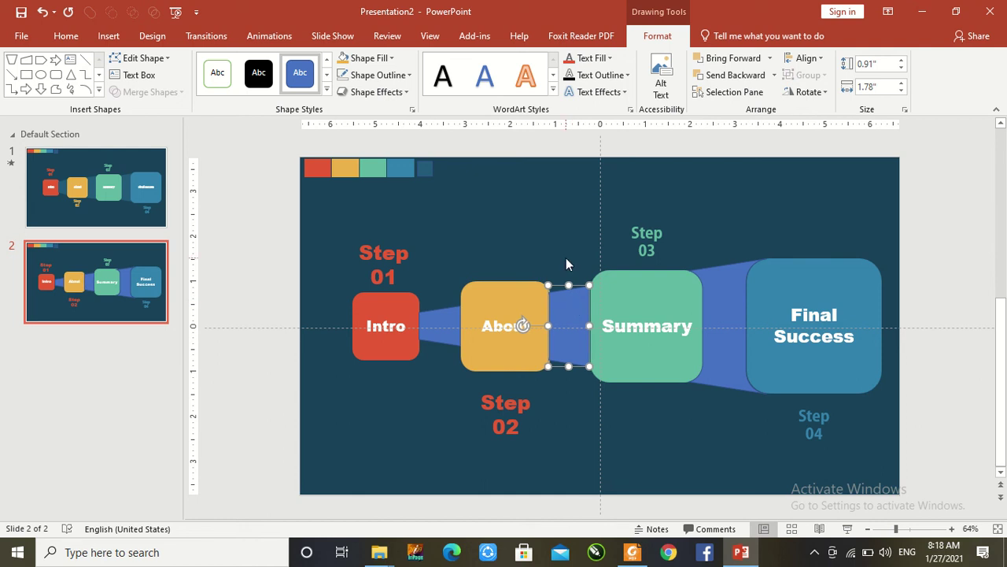
pyautogui.click(565, 258)
pyautogui.click(564, 305)
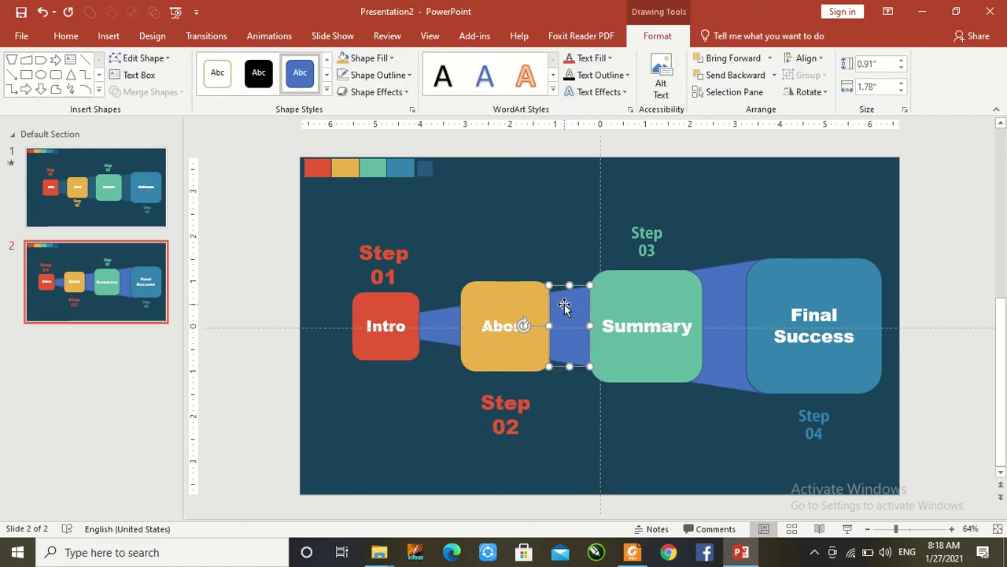
pyautogui.click(553, 239)
pyautogui.click(450, 323)
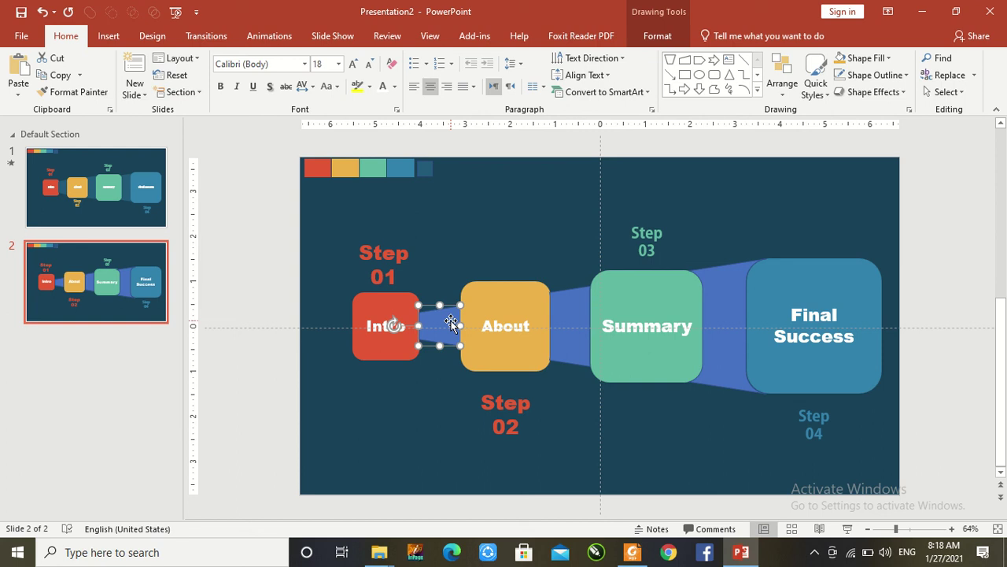
pyautogui.hotkey('ctrl', 'Left')
pyautogui.click(462, 262)
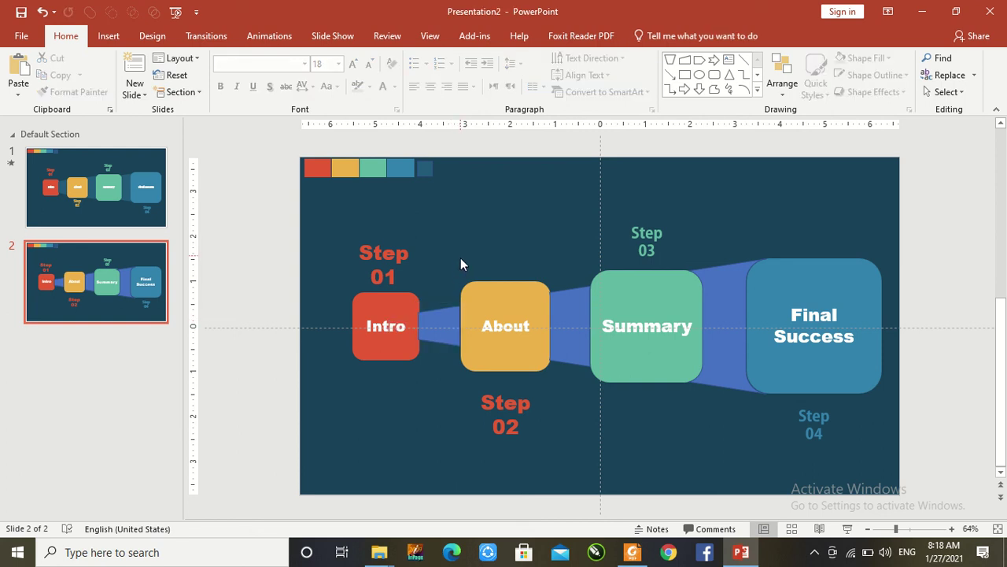
pyautogui.click(450, 312)
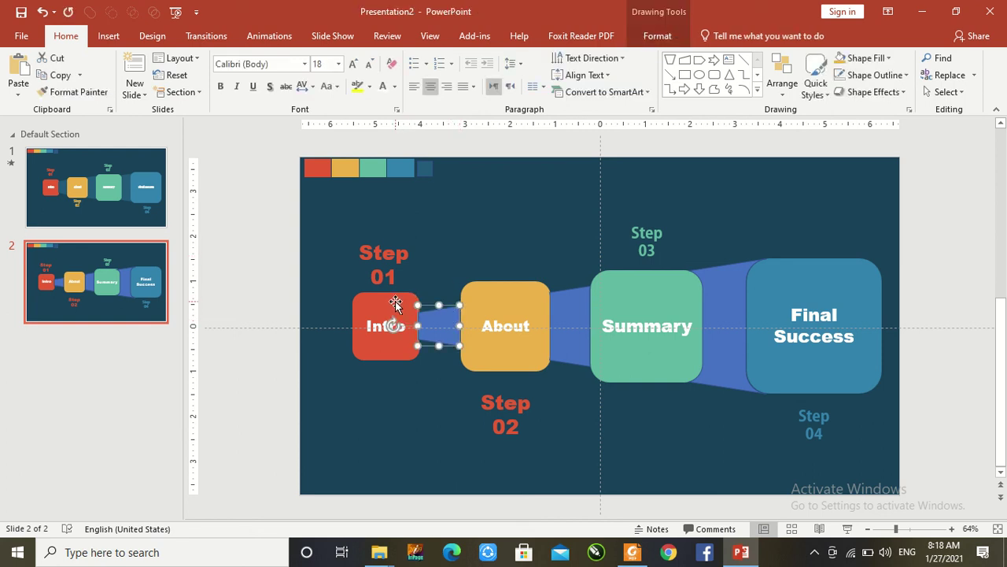
# - Bring the Intro, About, Summary and Final Success boxes to the front, over the connectors
pyautogui.click(396, 304)
pyautogui.keyDown('shift'); pyautogui.click(475, 304); pyautogui.keyUp('shift')
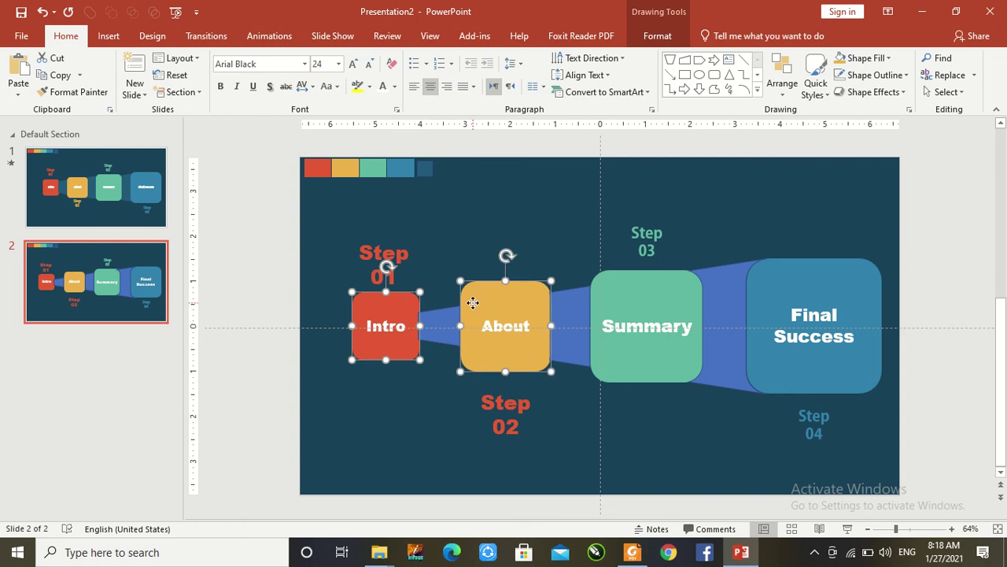
pyautogui.keyDown('shift'); pyautogui.click(610, 306); pyautogui.keyUp('shift')
pyautogui.keyDown('shift'); pyautogui.click(796, 288); pyautogui.keyUp('shift')
pyautogui.rightClick(797, 289)
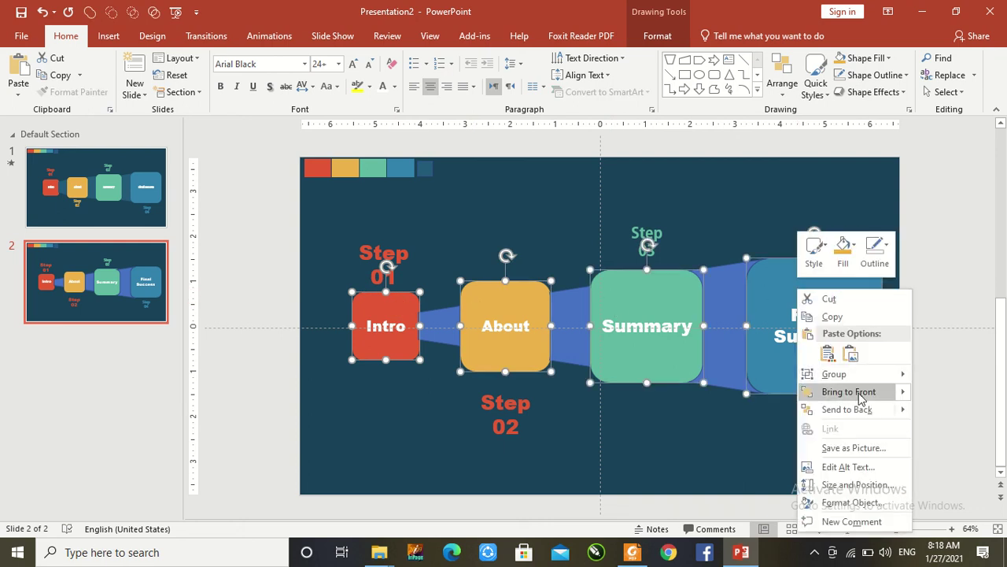
pyautogui.click(806, 398)
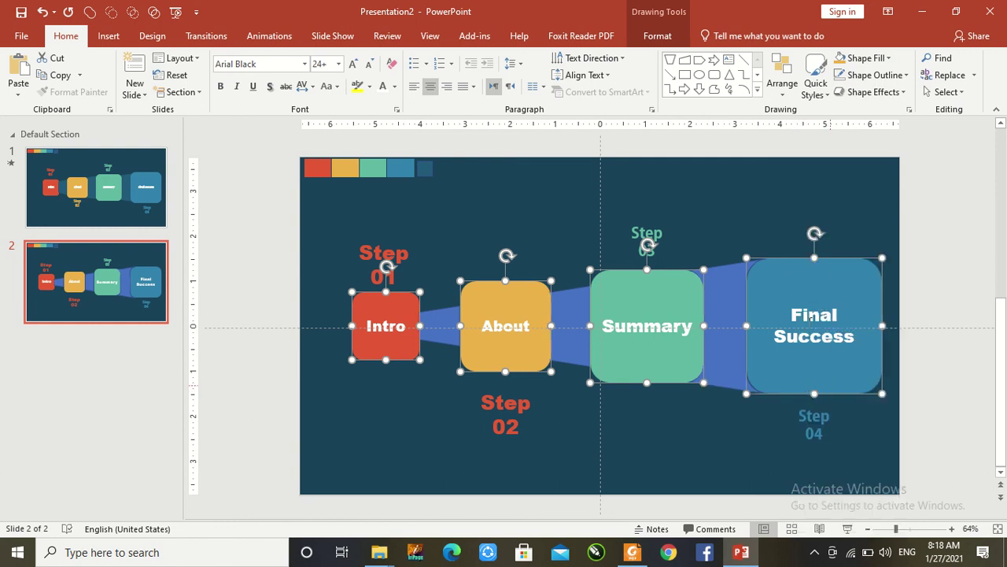
pyautogui.click(652, 36)
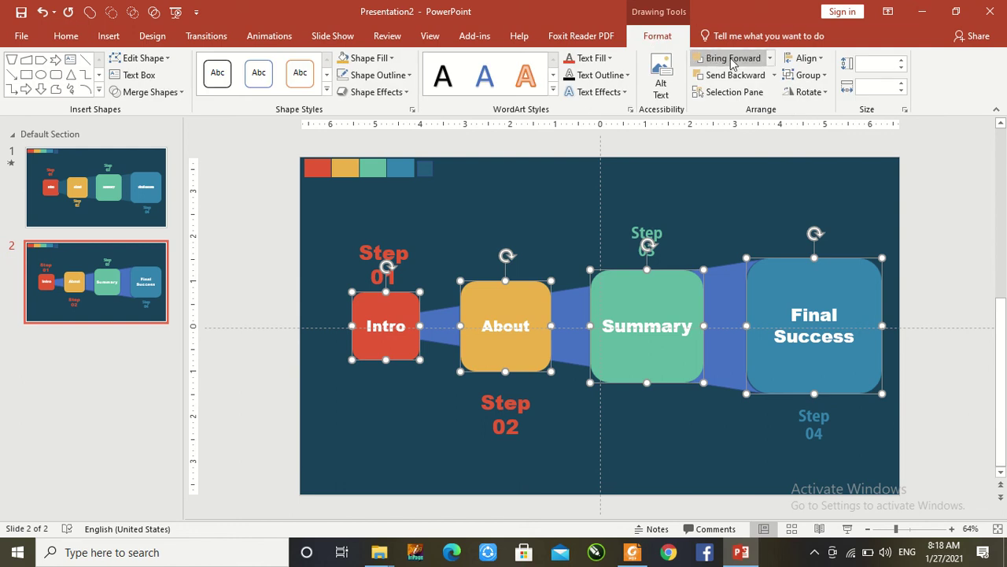
pyautogui.click(772, 59)
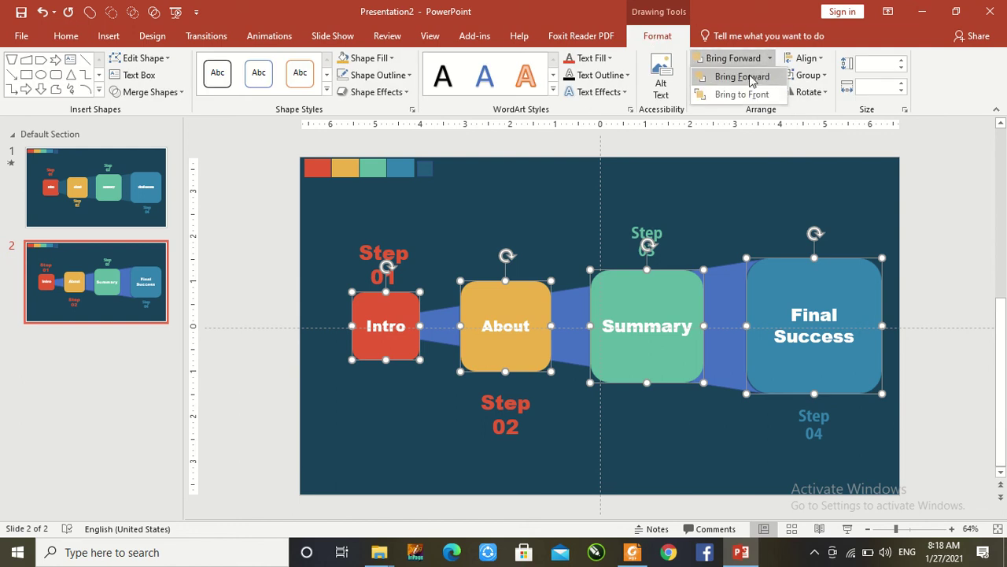
pyautogui.click(738, 94)
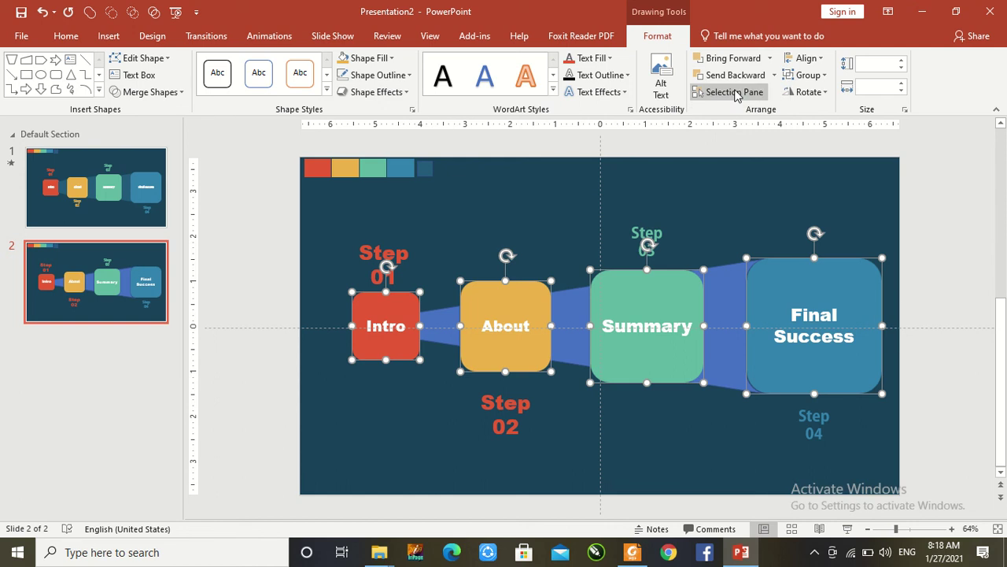
pyautogui.click(684, 169)
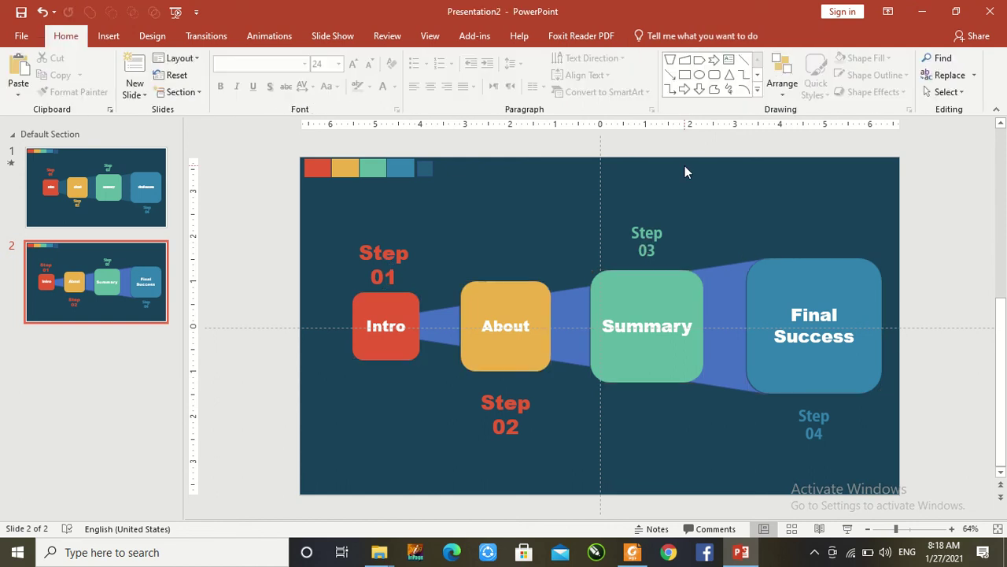
# - Select all four step boxes again: Final Success, Summary, About and Intro
pyautogui.click(768, 279)
pyautogui.keyDown('shift'); pyautogui.click(676, 293); pyautogui.keyUp('shift')
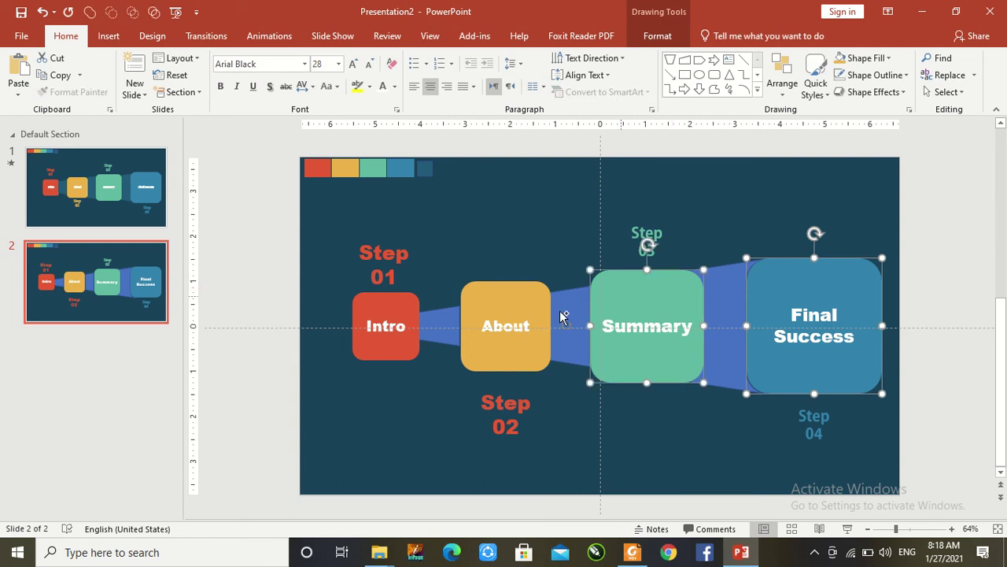
pyautogui.keyDown('shift'); pyautogui.click(519, 303); pyautogui.keyUp('shift')
pyautogui.keyDown('shift'); pyautogui.click(388, 313); pyautogui.keyUp('shift')
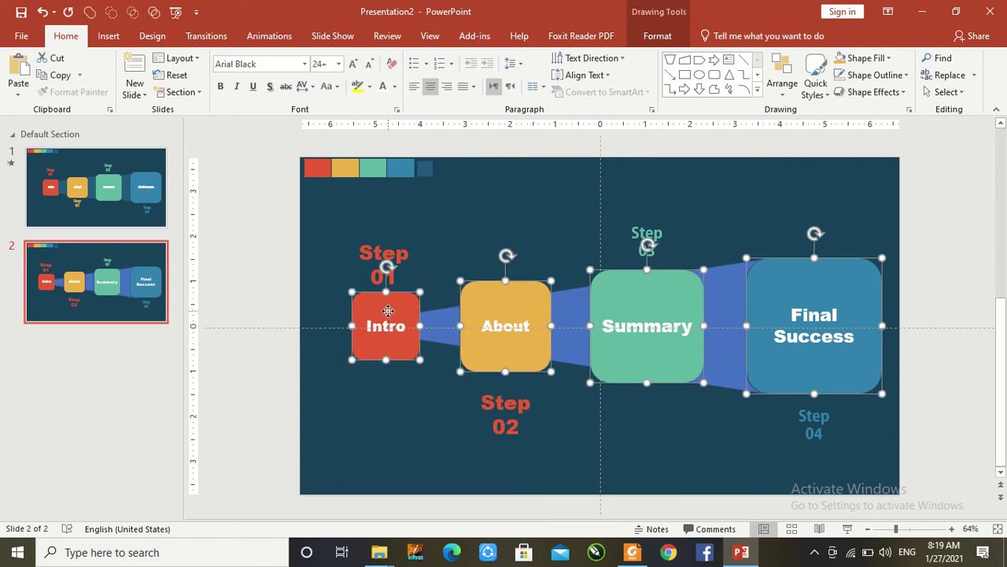
# - Apply the Offset: Left shadow preset to the four step boxes, with blur and distance at 40 pt
pyautogui.rightClick(388, 311)
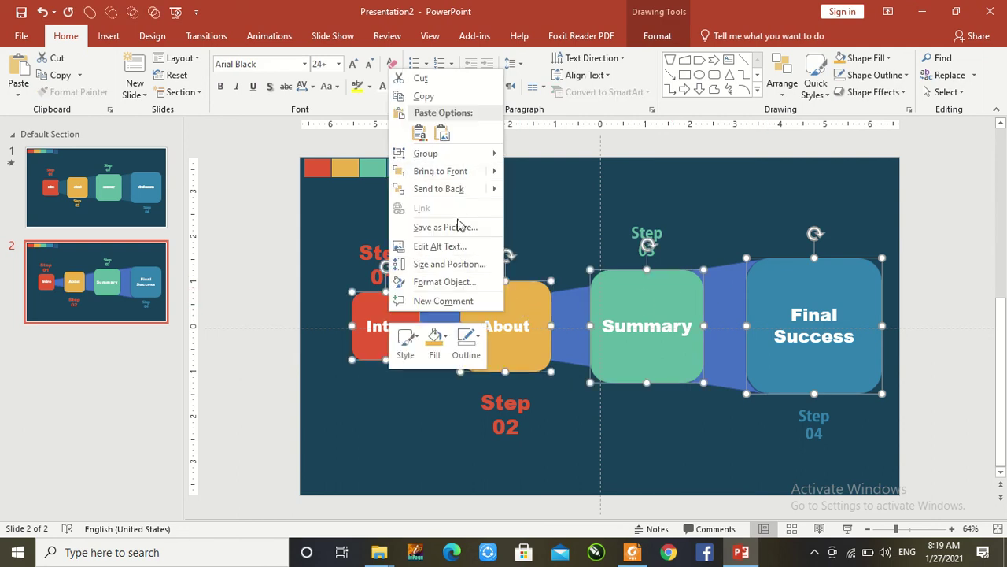
pyautogui.click(453, 282)
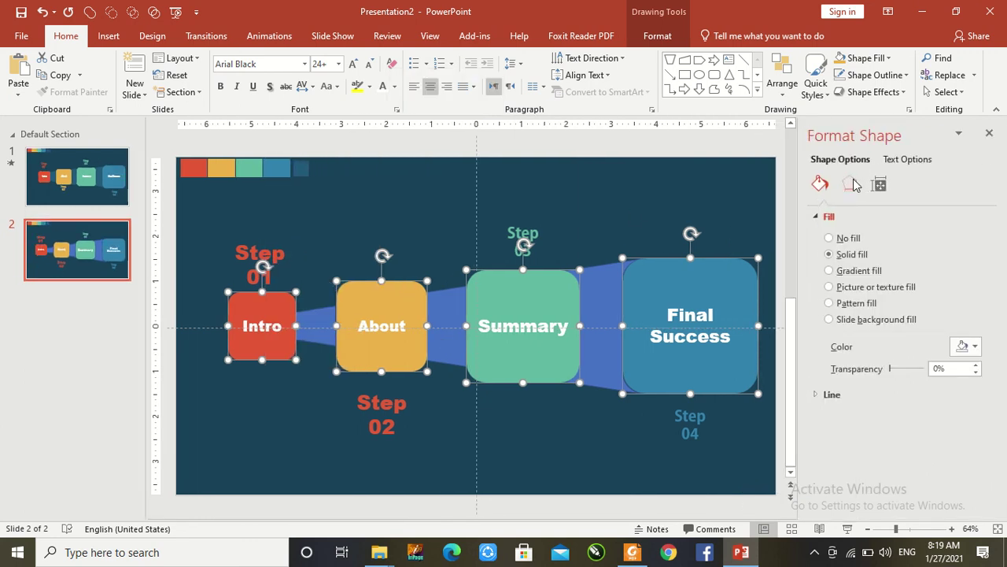
pyautogui.click(851, 184)
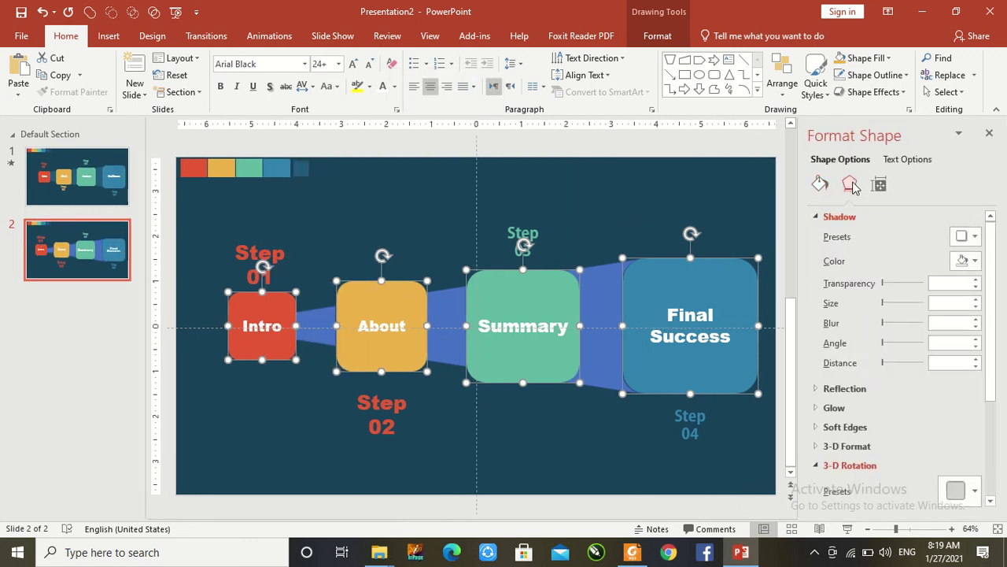
pyautogui.click(966, 236)
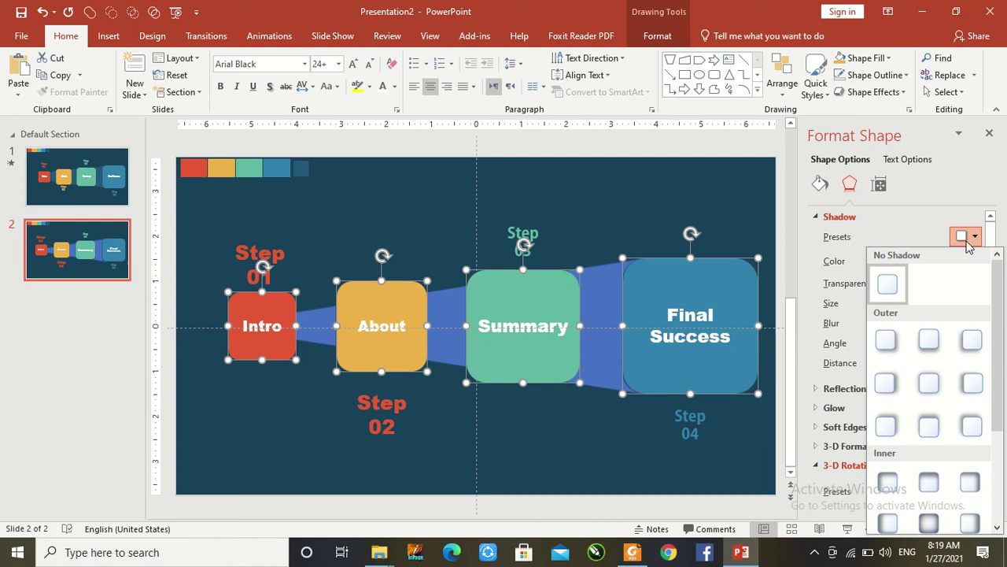
pyautogui.click(970, 381)
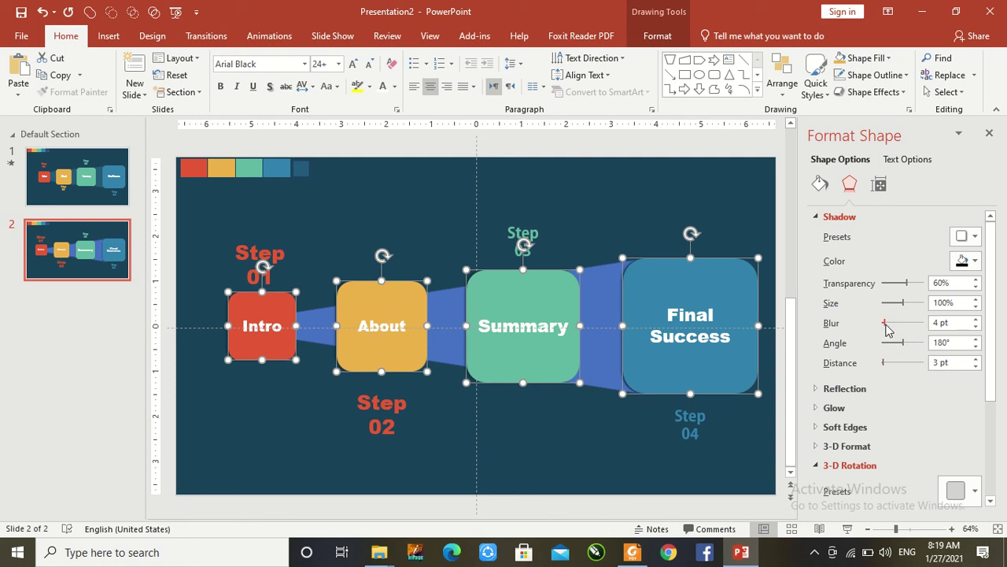
pyautogui.moveTo(886, 329); pyautogui.dragTo(894, 331)
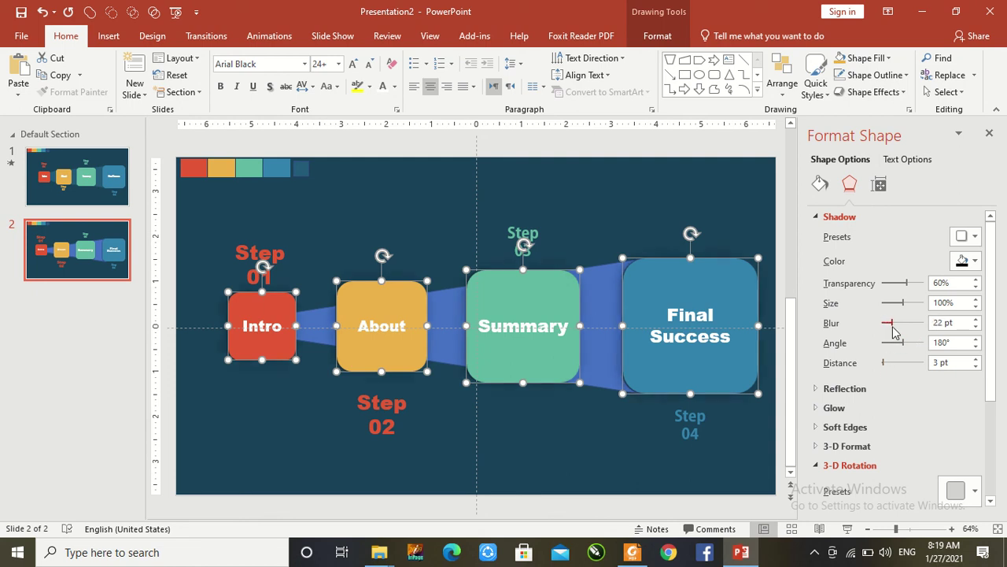
pyautogui.moveTo(901, 333); pyautogui.dragTo(904, 333)
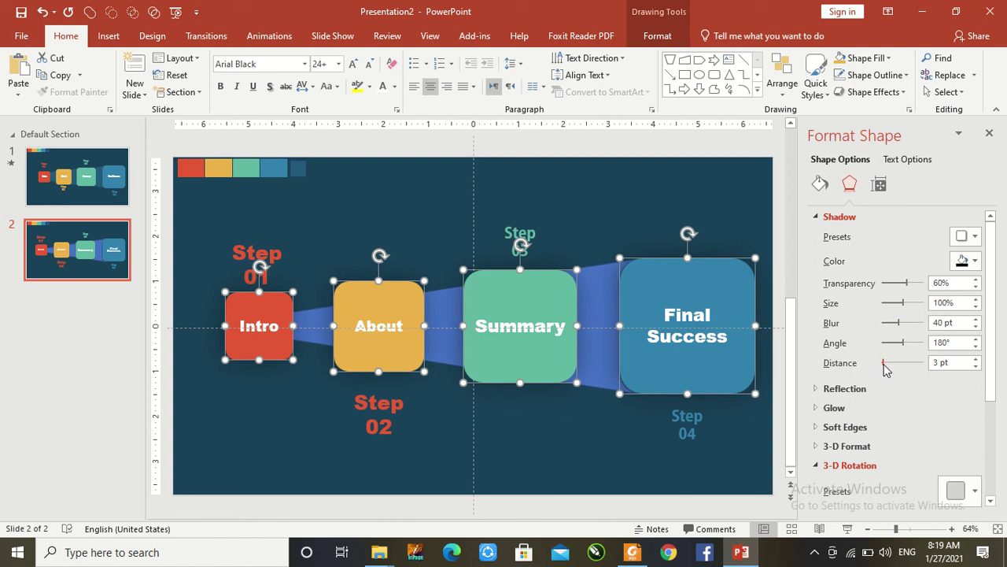
pyautogui.moveTo(884, 364); pyautogui.dragTo(892, 366)
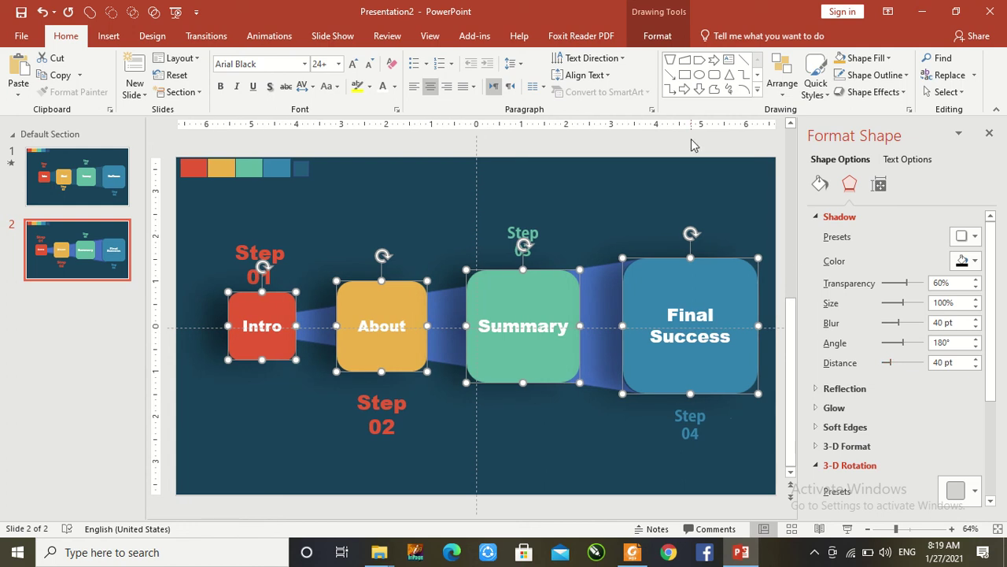
pyautogui.click(666, 183)
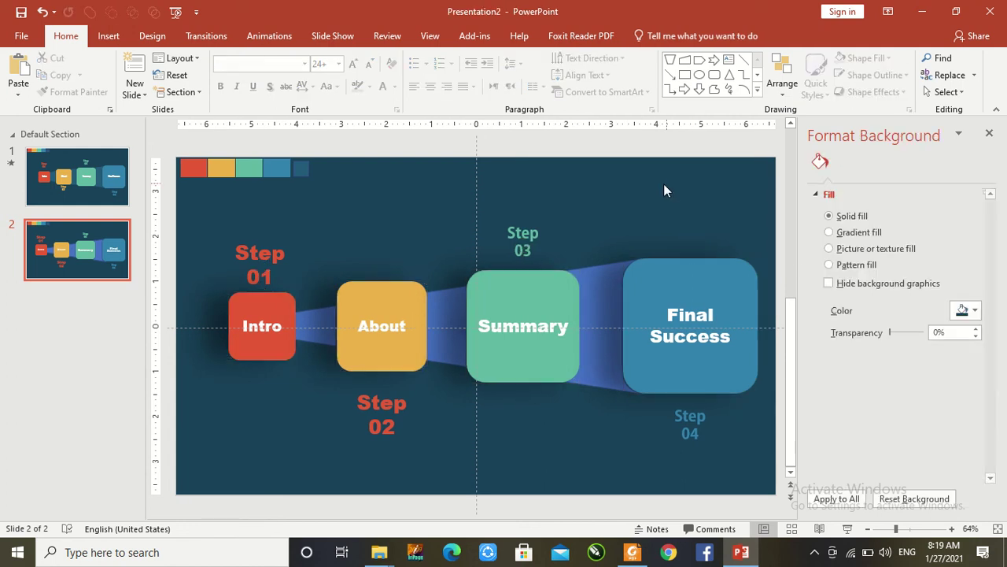
# - Select the connectors and eyedropper the dark fill, undoing the accidental Summary recolour
pyautogui.click(591, 283)
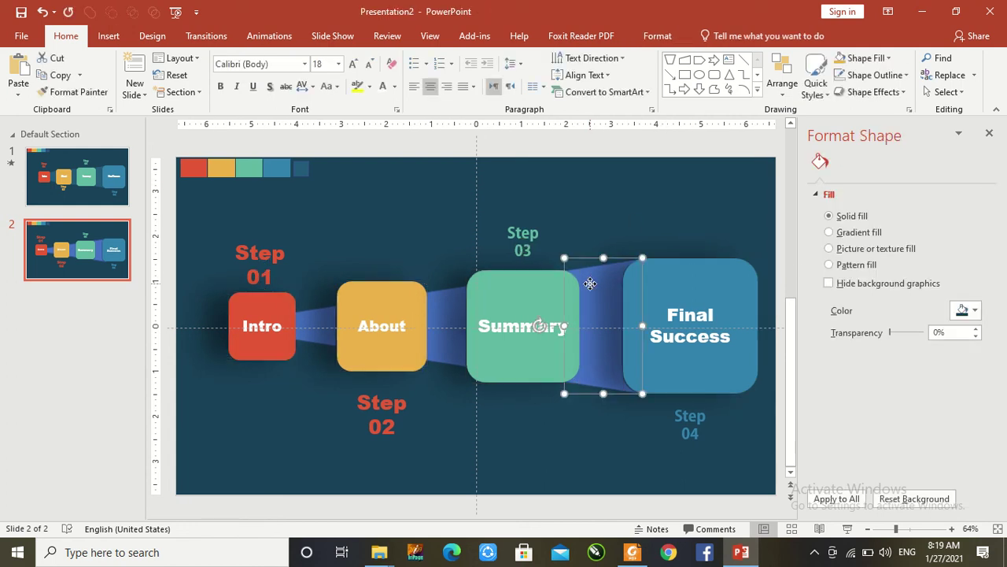
pyautogui.keyDown('shift'); pyautogui.click(445, 350); pyautogui.keyUp('shift')
pyautogui.keyDown('shift'); pyautogui.click(314, 324); pyautogui.keyUp('shift')
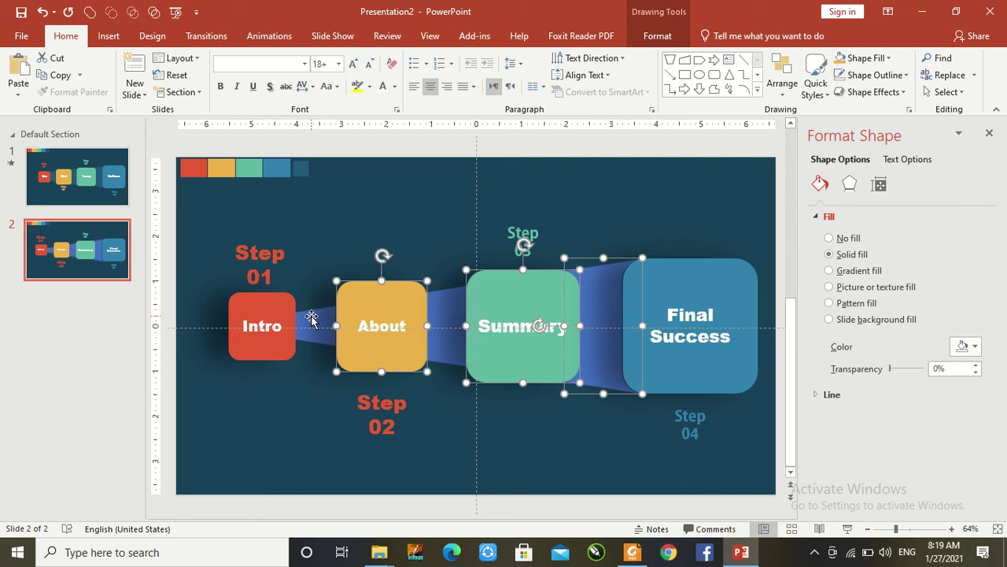
pyautogui.keyDown('shift'); pyautogui.click(313, 322); pyautogui.keyUp('shift')
pyautogui.keyDown('shift'); pyautogui.click(351, 313); pyautogui.keyUp('shift')
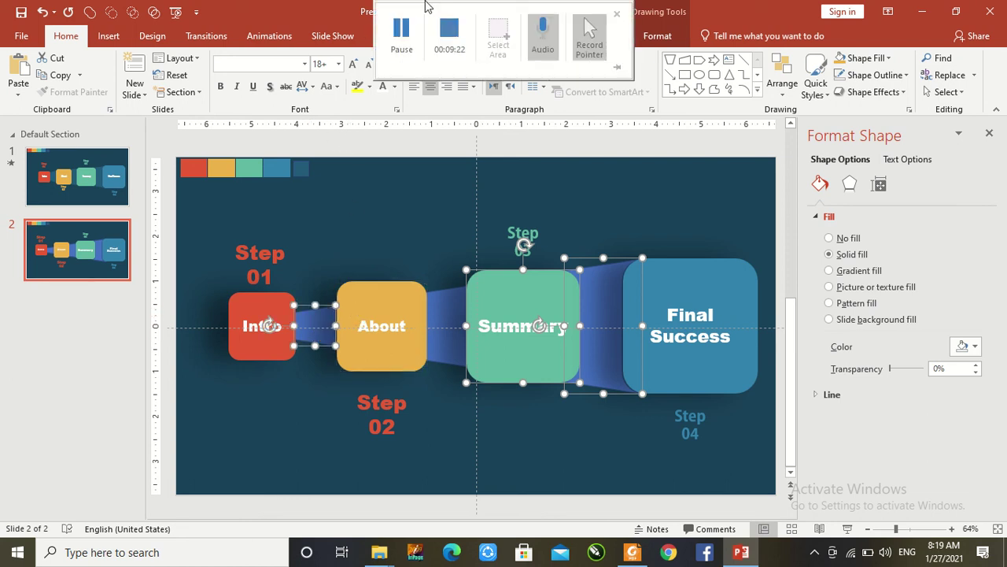
pyautogui.click(657, 35)
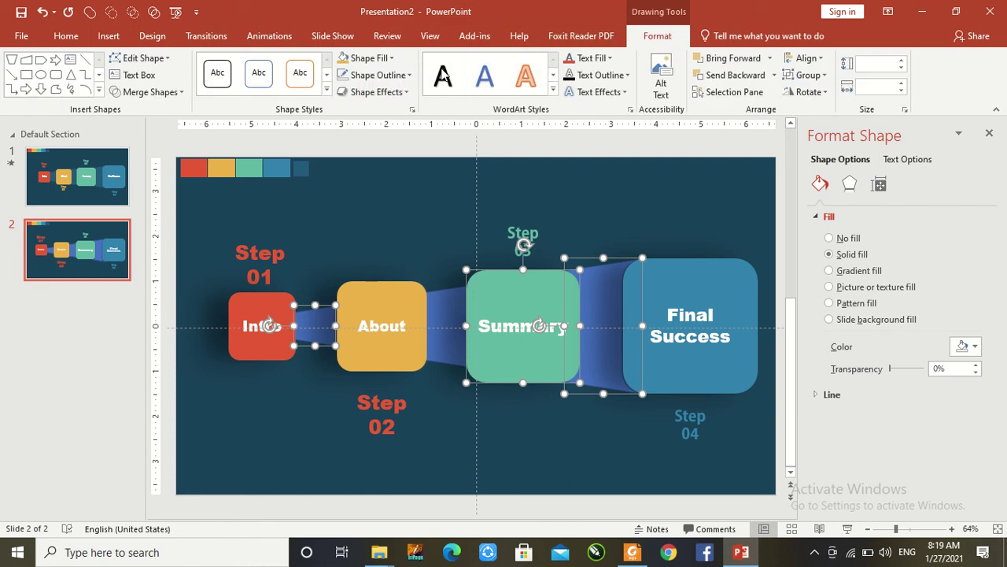
pyautogui.click(389, 59)
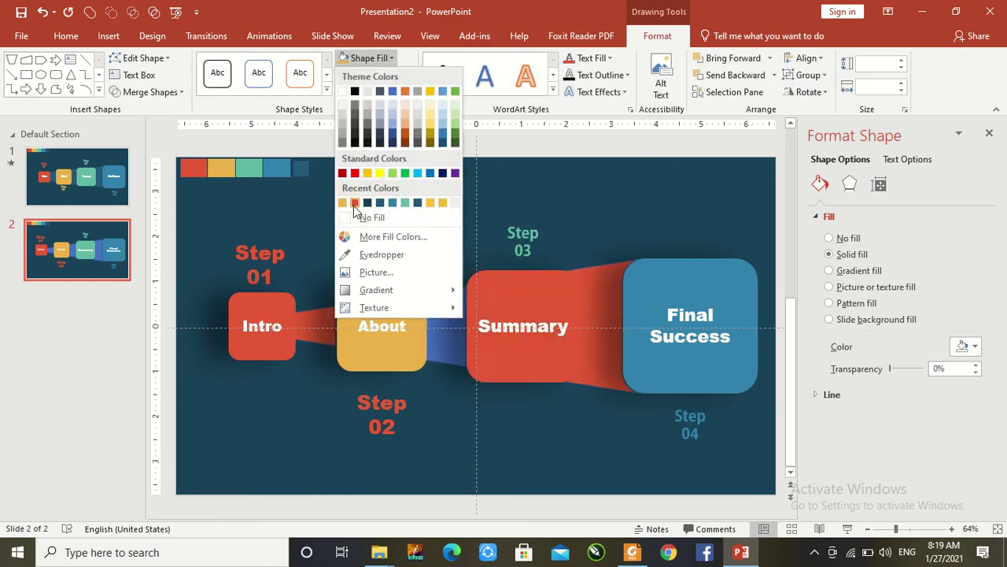
pyautogui.click(359, 262)
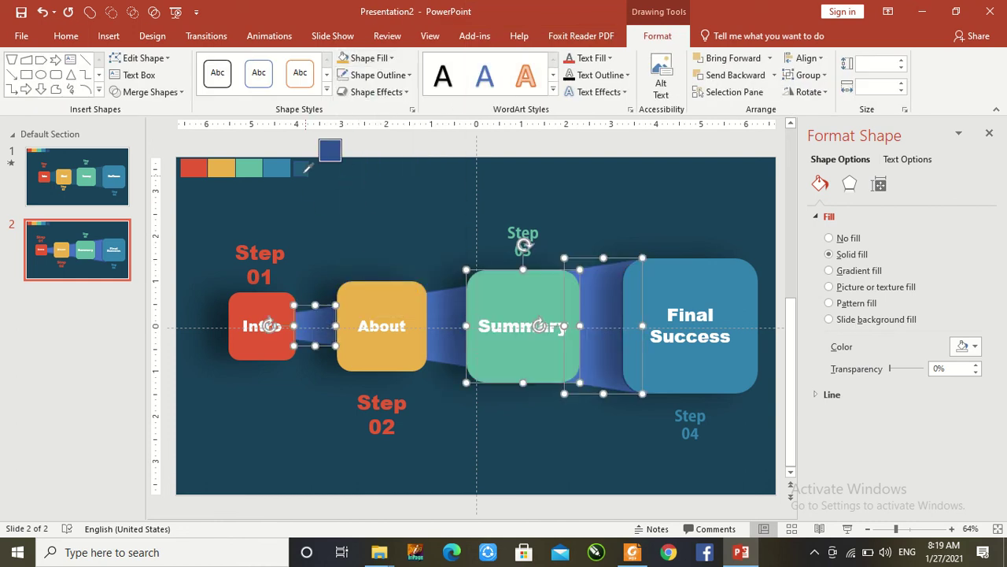
pyautogui.click(303, 172)
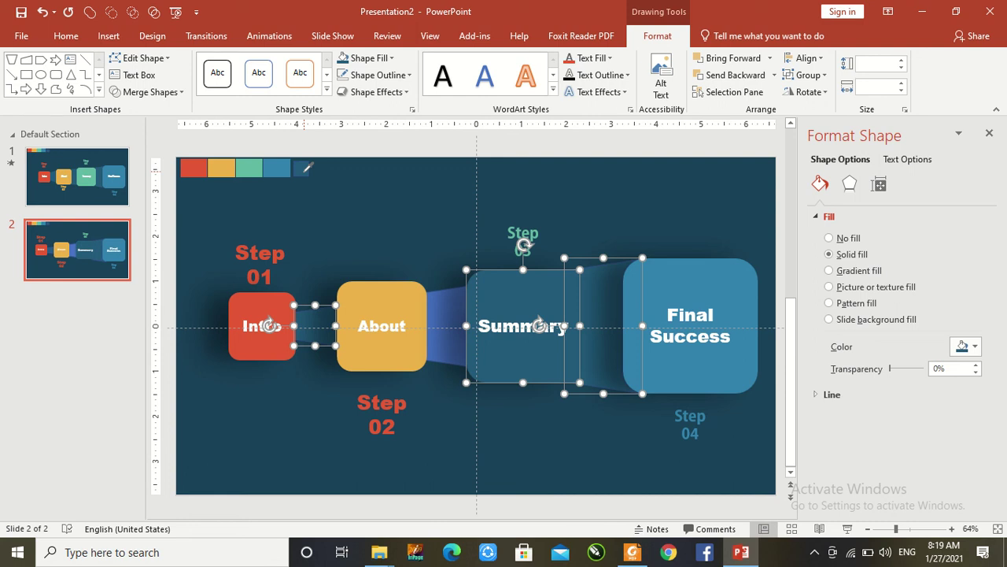
pyautogui.hotkey('ctrl', 'z')
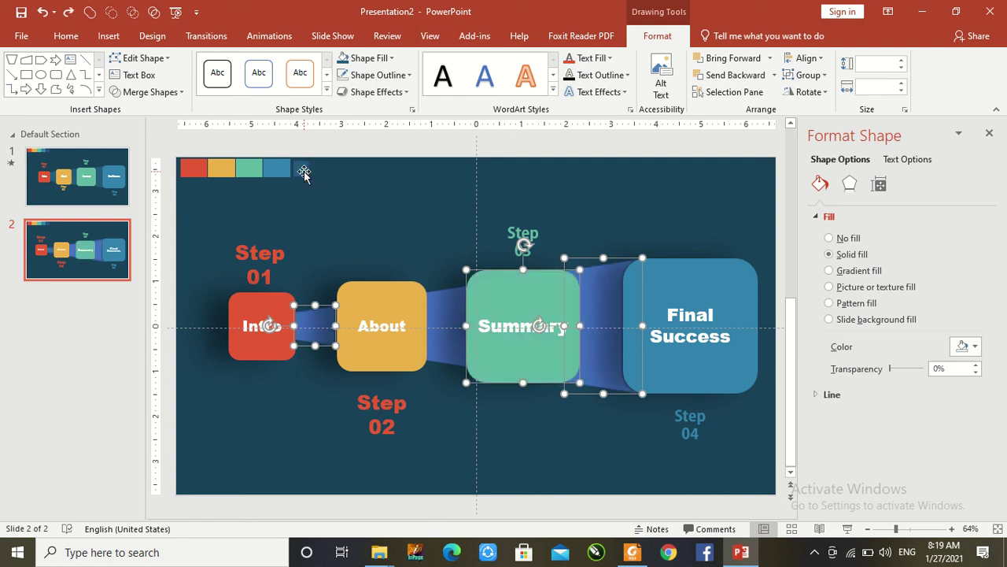
# - Fill the connectors with the dark top-left background colour, then close the Format Background pane
pyautogui.keyDown('shift'); pyautogui.click(433, 303); pyautogui.keyUp('shift')
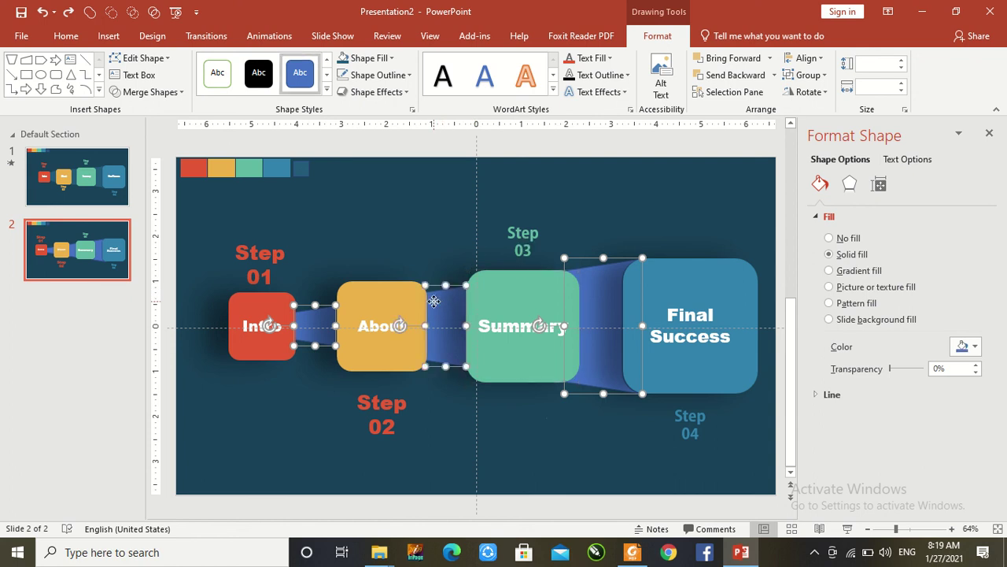
pyautogui.click(362, 59)
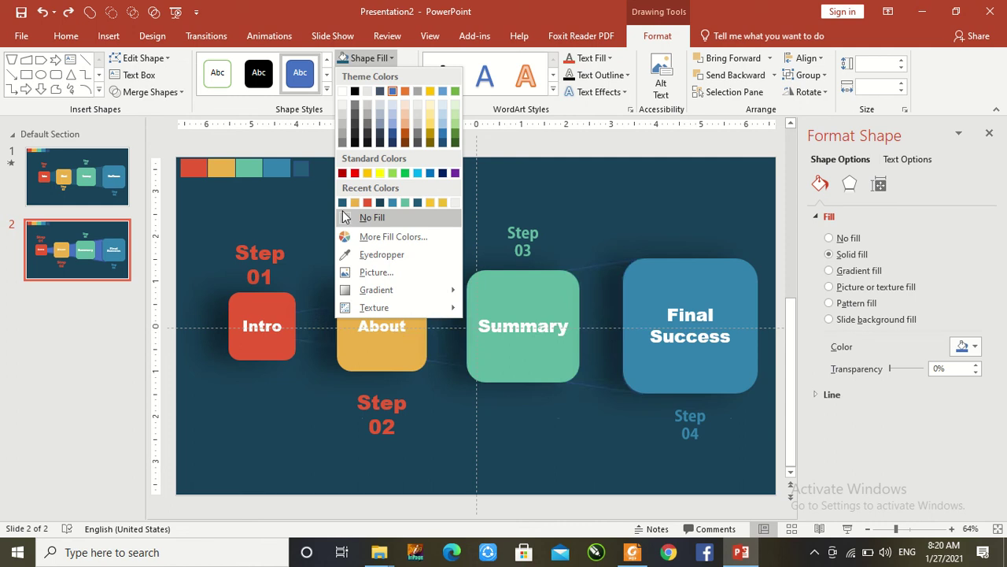
pyautogui.click(350, 256)
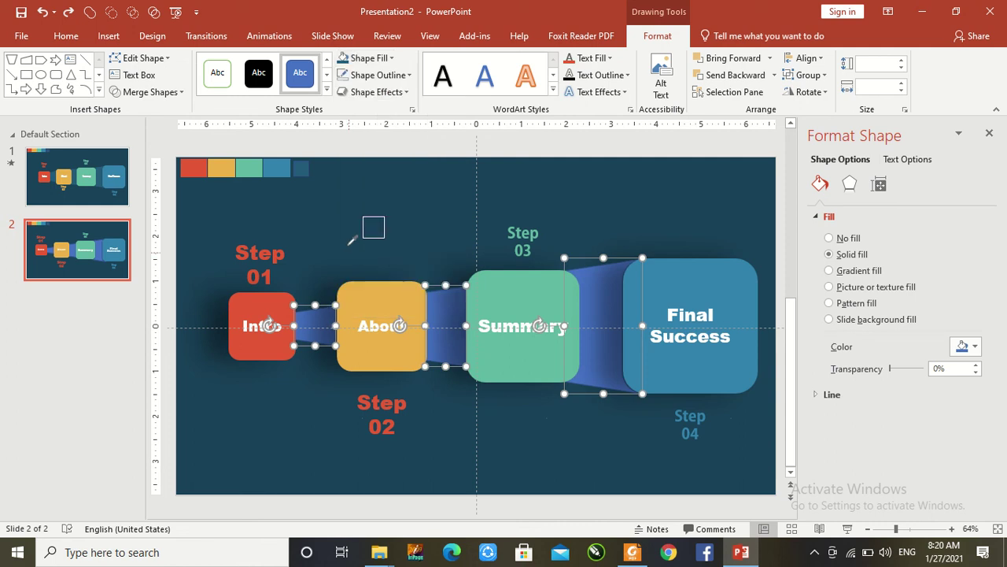
pyautogui.click(307, 167)
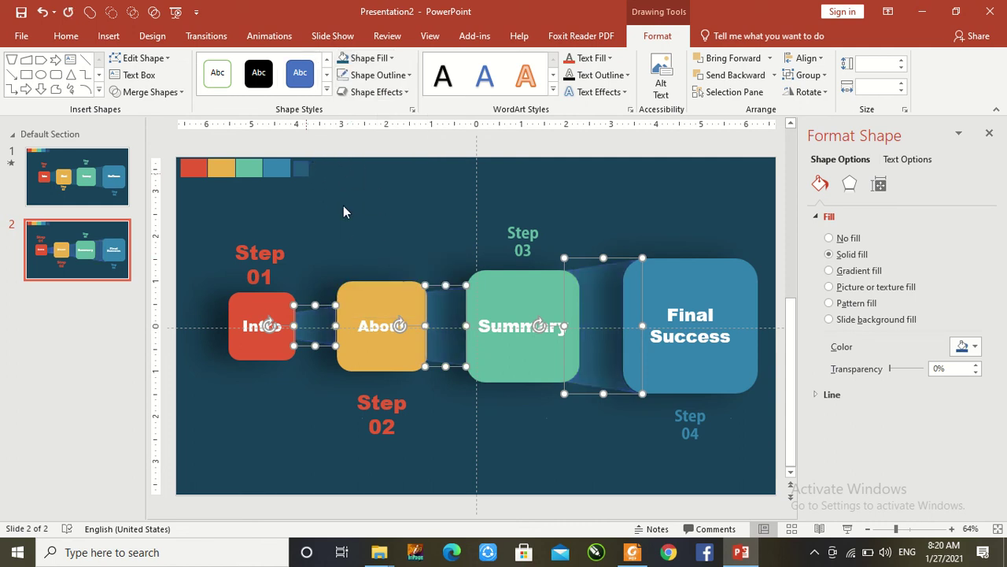
pyautogui.click(397, 226)
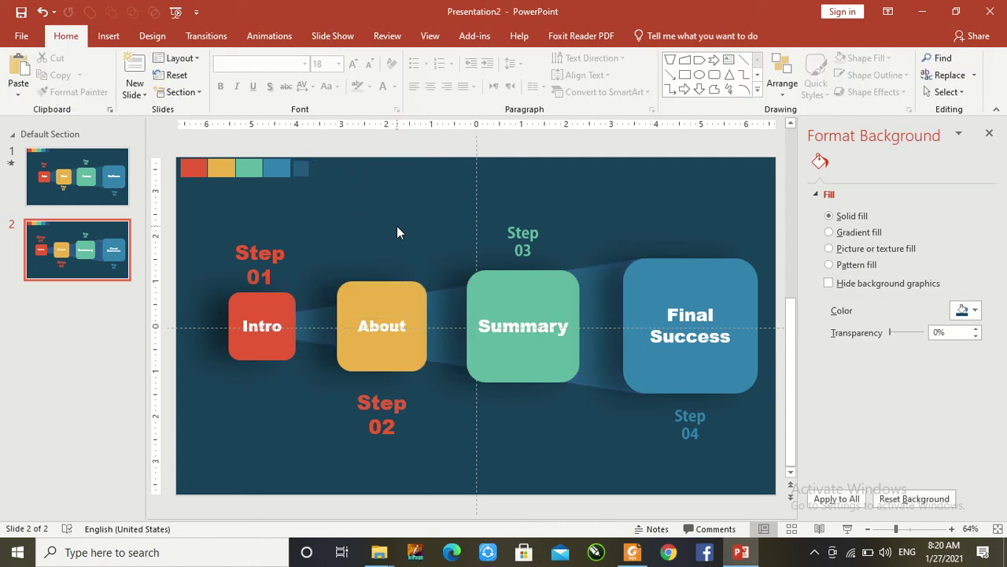
pyautogui.click(299, 329)
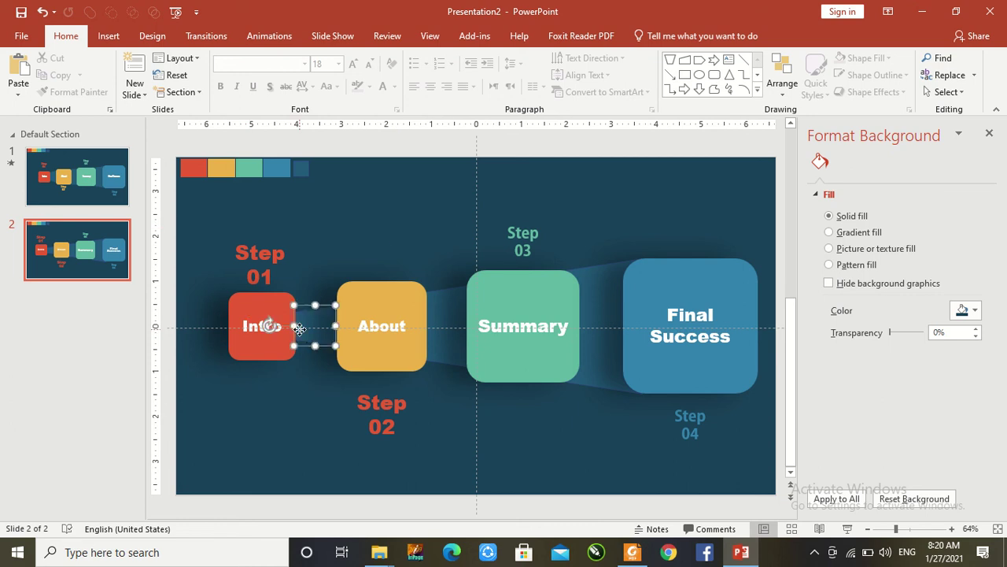
pyautogui.click(344, 237)
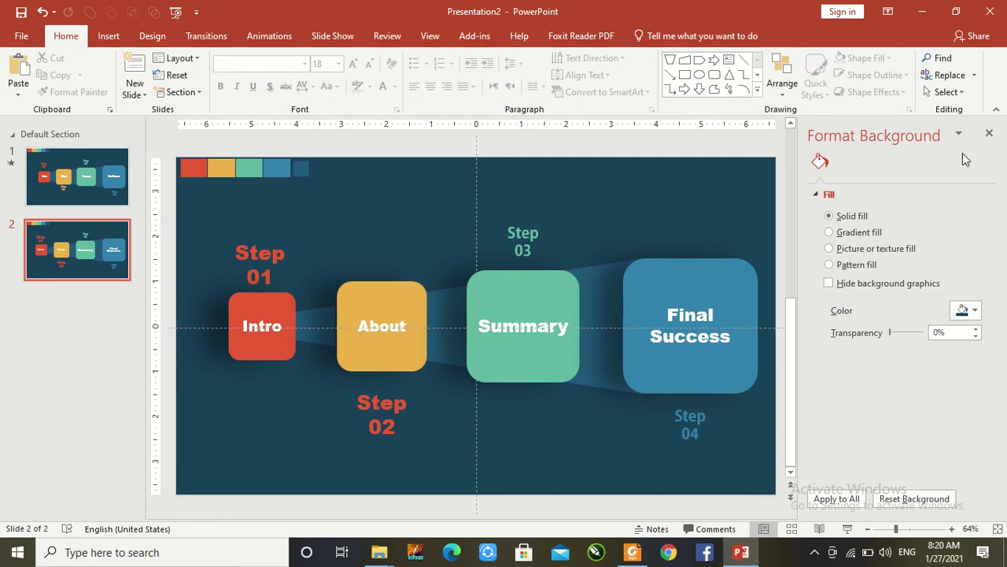
pyautogui.click(989, 133)
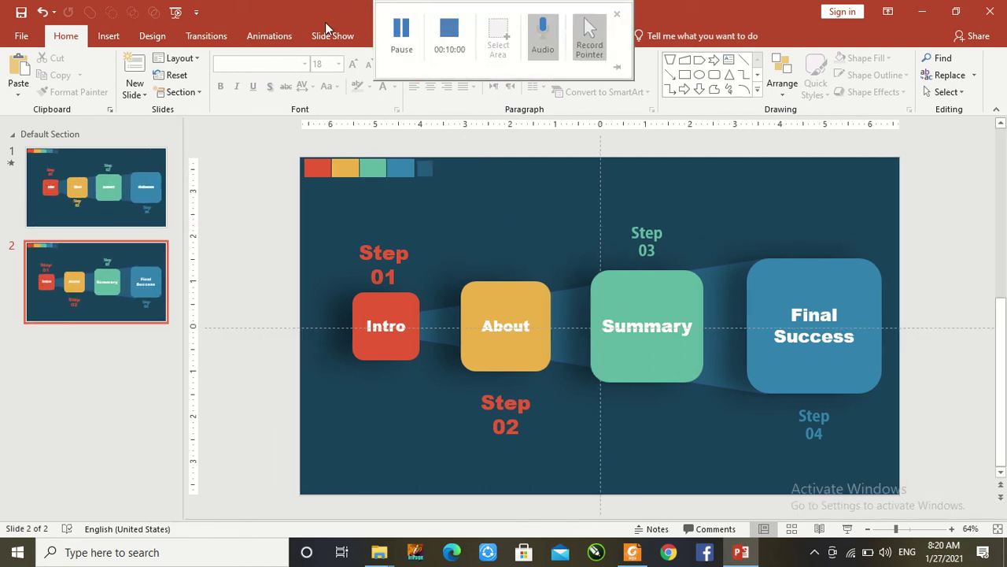
# - Apply a Zoom entrance to the Intro box, set to start With Previous
pyautogui.click(269, 36)
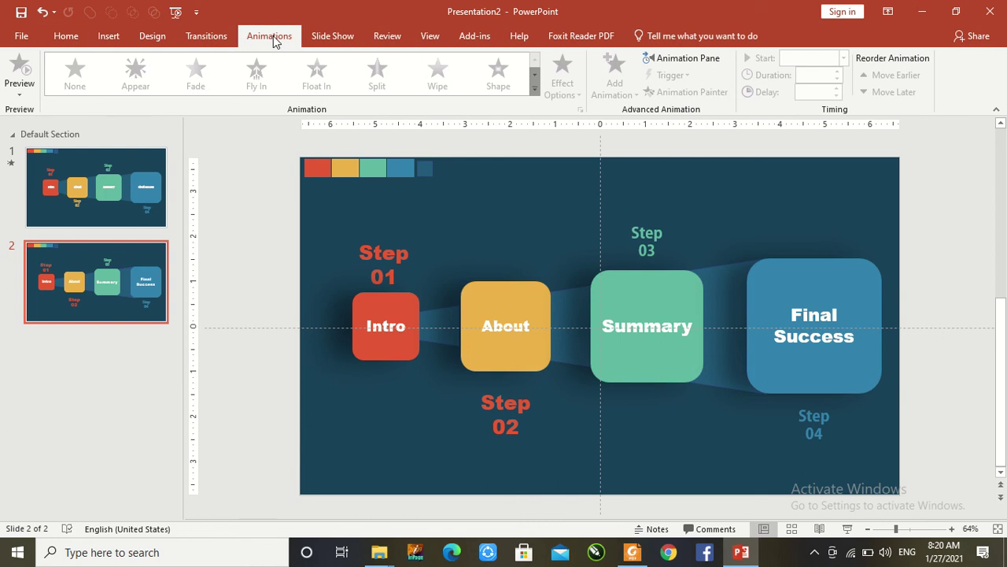
pyautogui.click(375, 309)
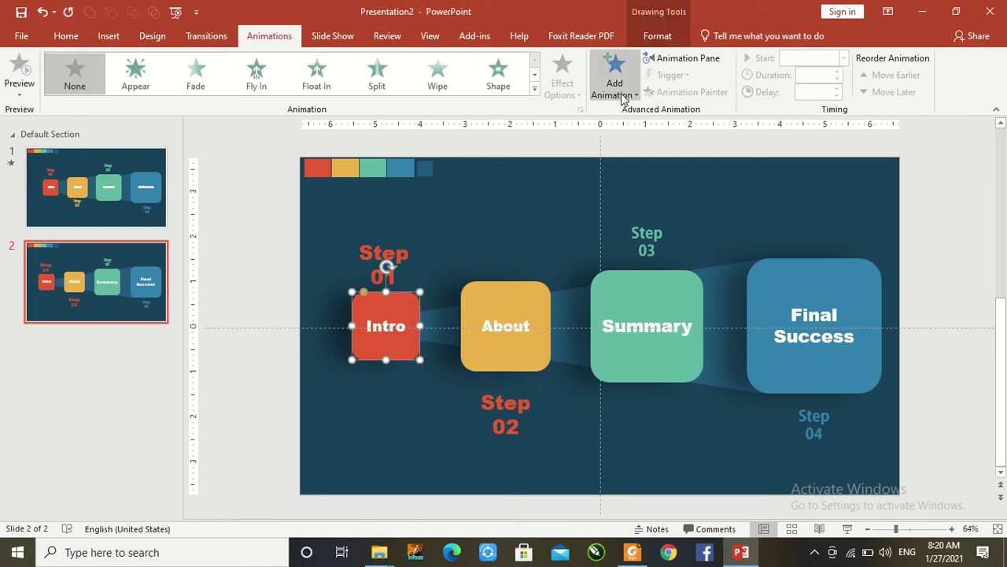
pyautogui.click(535, 88)
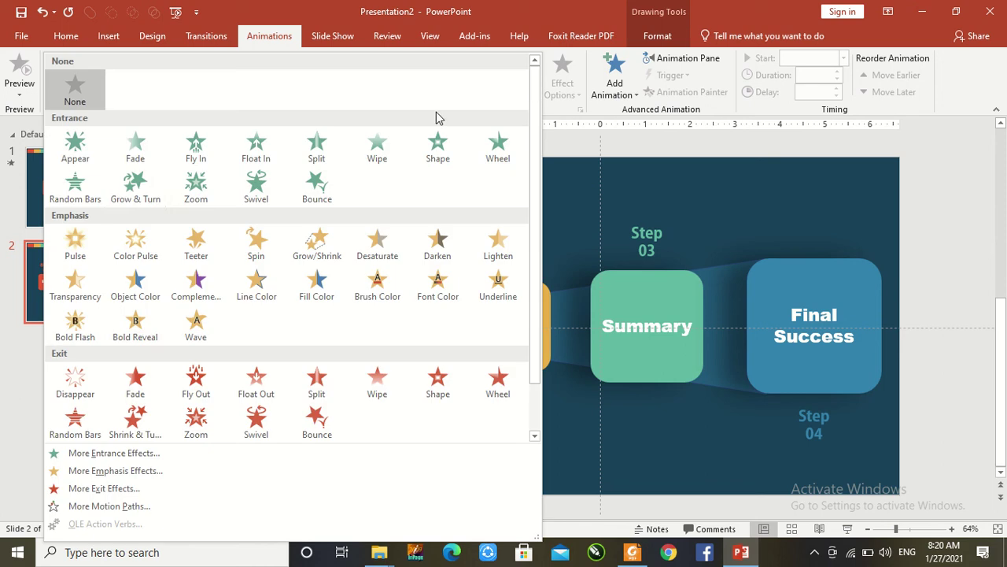
pyautogui.click(208, 191)
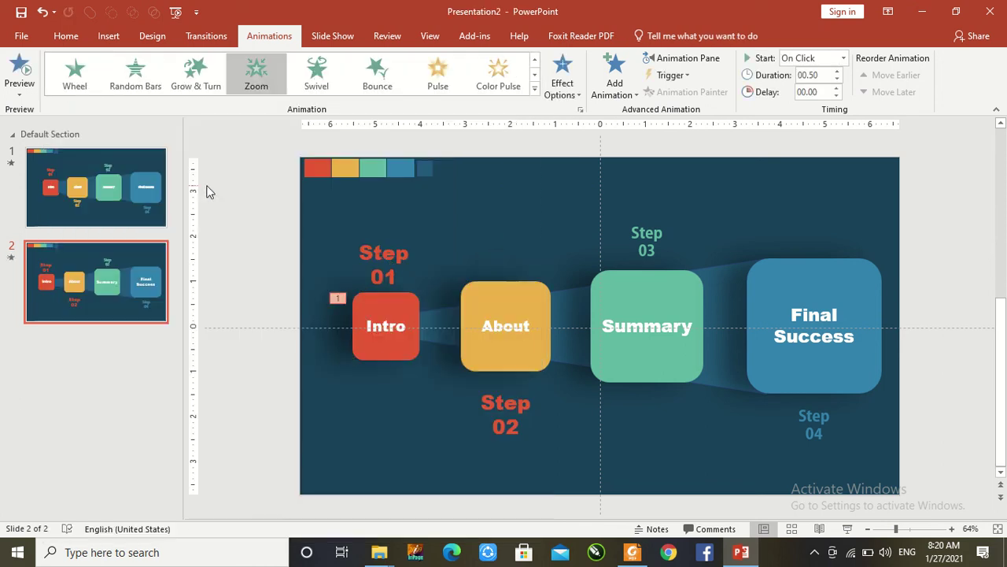
pyautogui.click(843, 58)
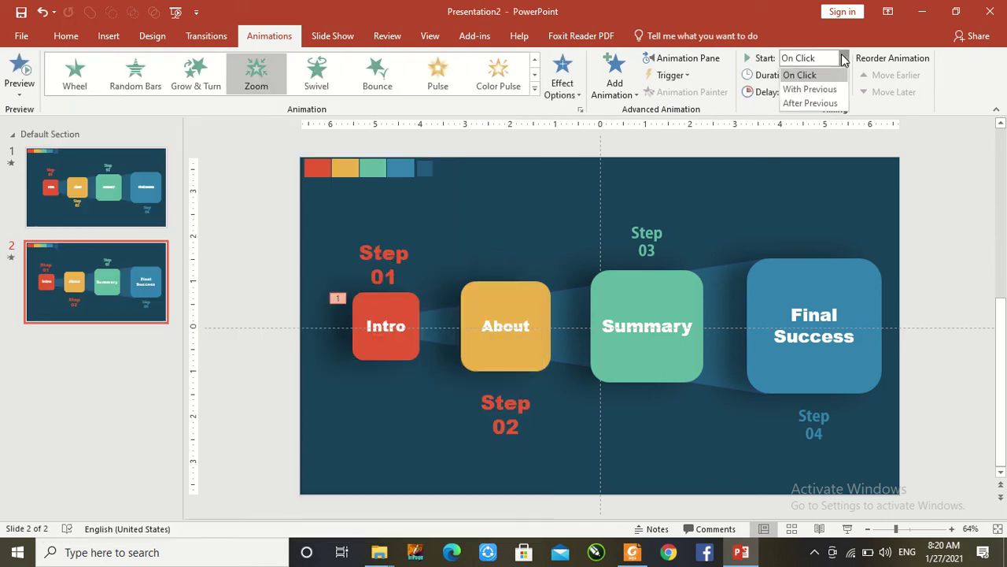
pyautogui.click(810, 89)
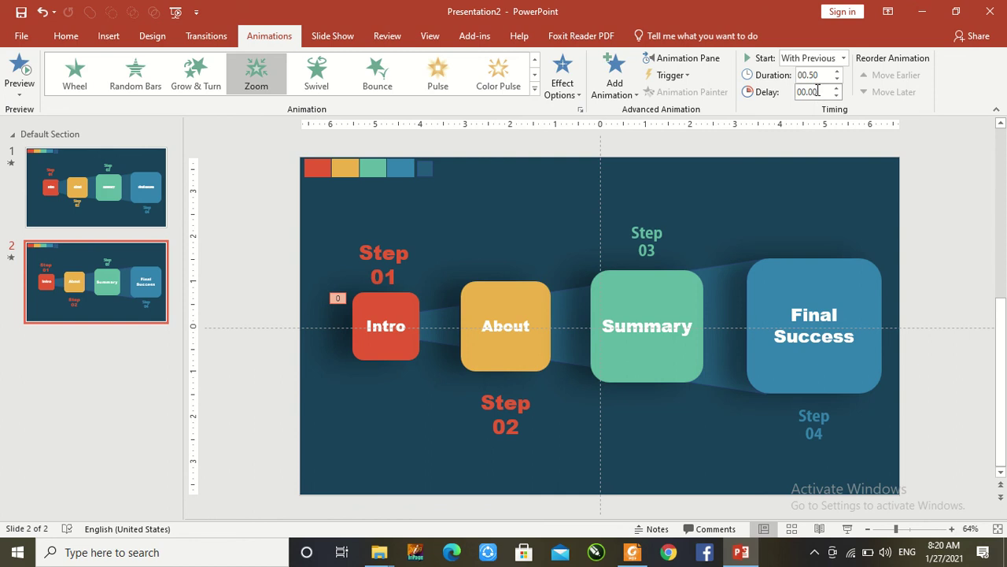
pyautogui.click(383, 259)
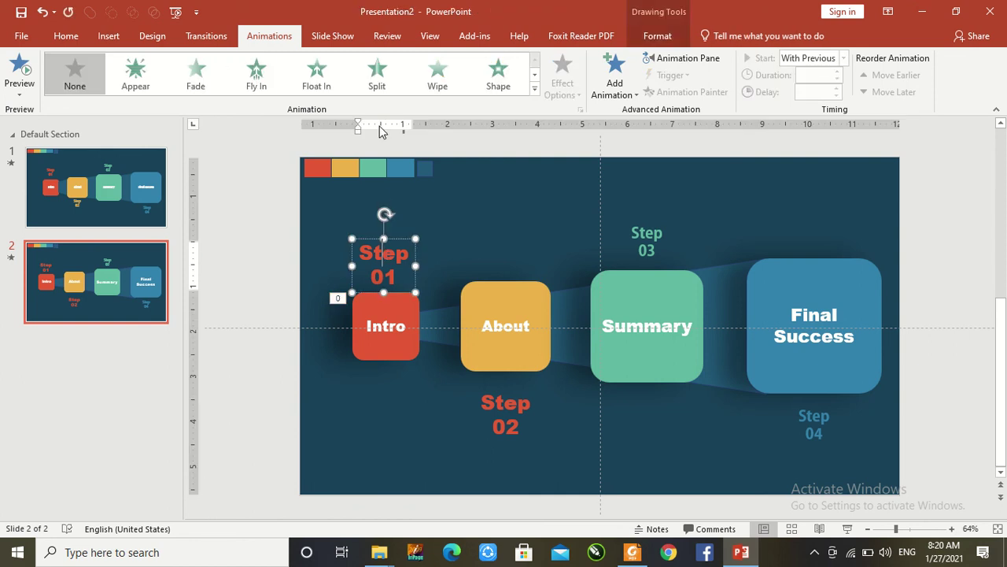
# - Give the Step 01 label a Wipe entrance that starts After Previous
pyautogui.click(457, 75)
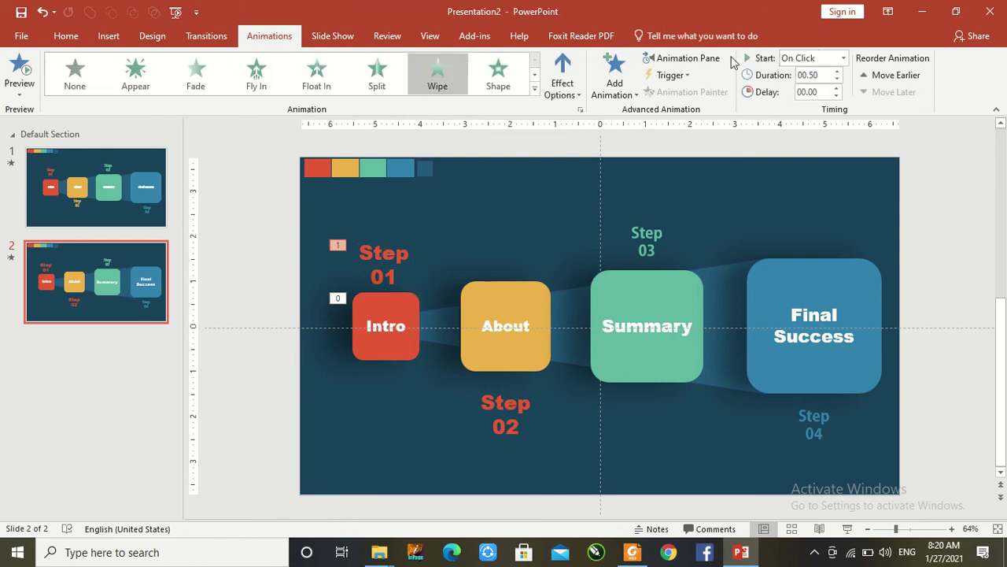
pyautogui.click(843, 59)
pyautogui.click(810, 103)
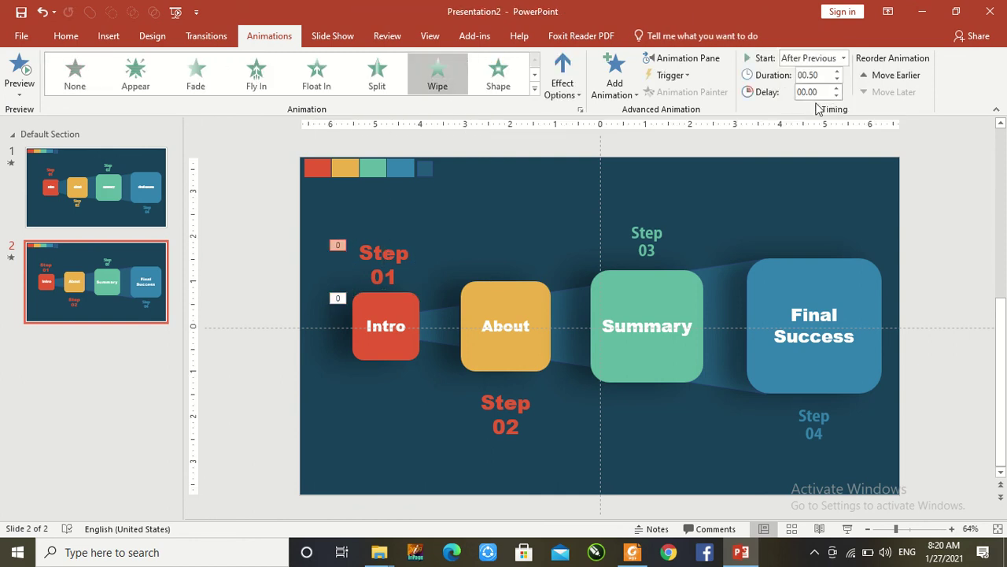
pyautogui.click(456, 237)
pyautogui.click(392, 308)
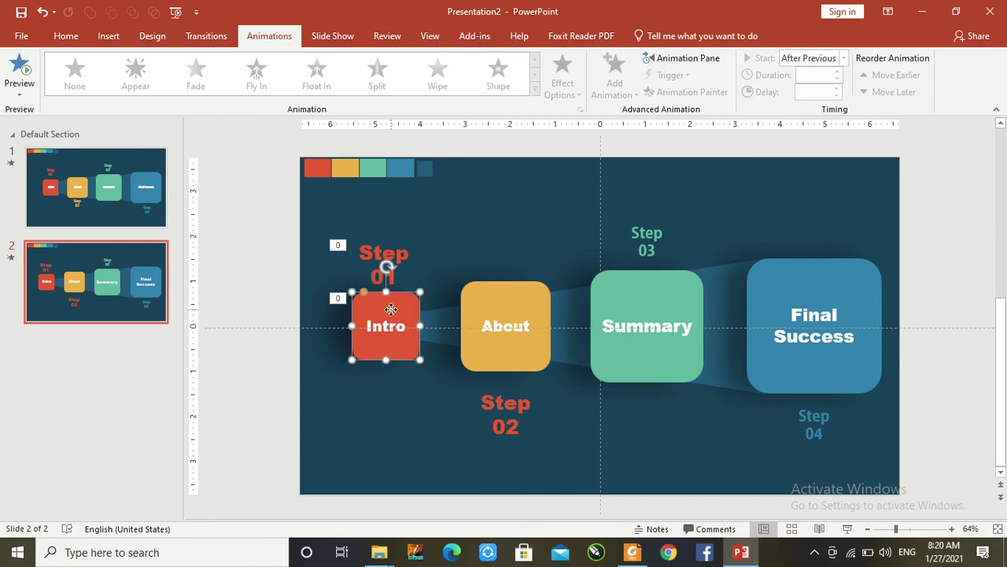
pyautogui.press('Tab')
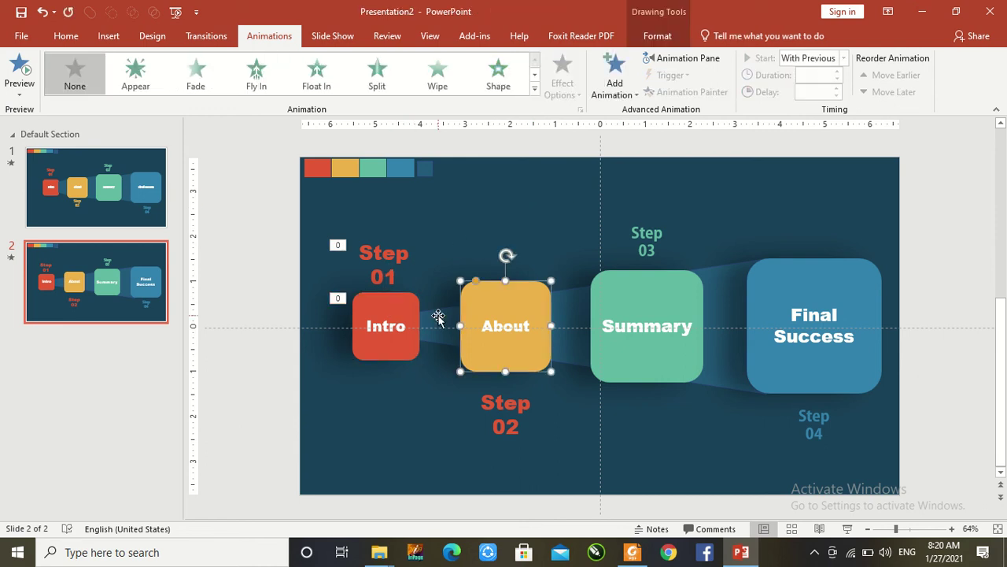
pyautogui.click(432, 320)
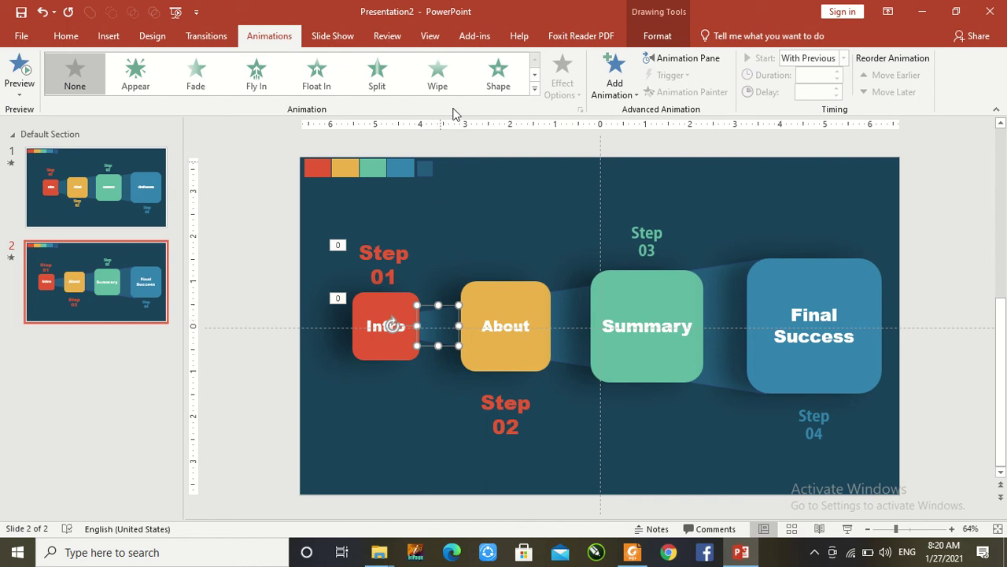
# - Apply a Wipe entrance with From Left direction to the Intro–About connector
pyautogui.click(442, 85)
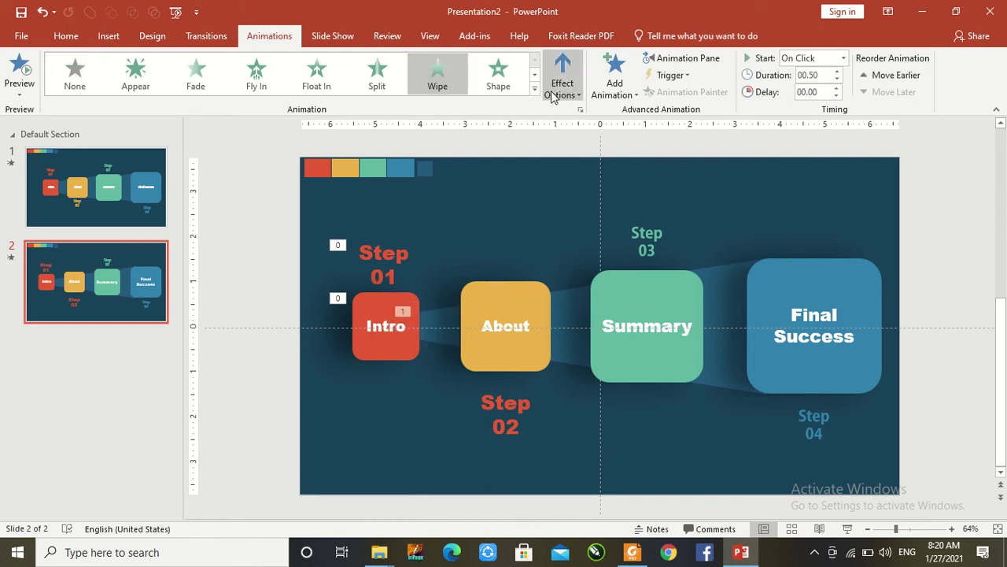
pyautogui.click(561, 85)
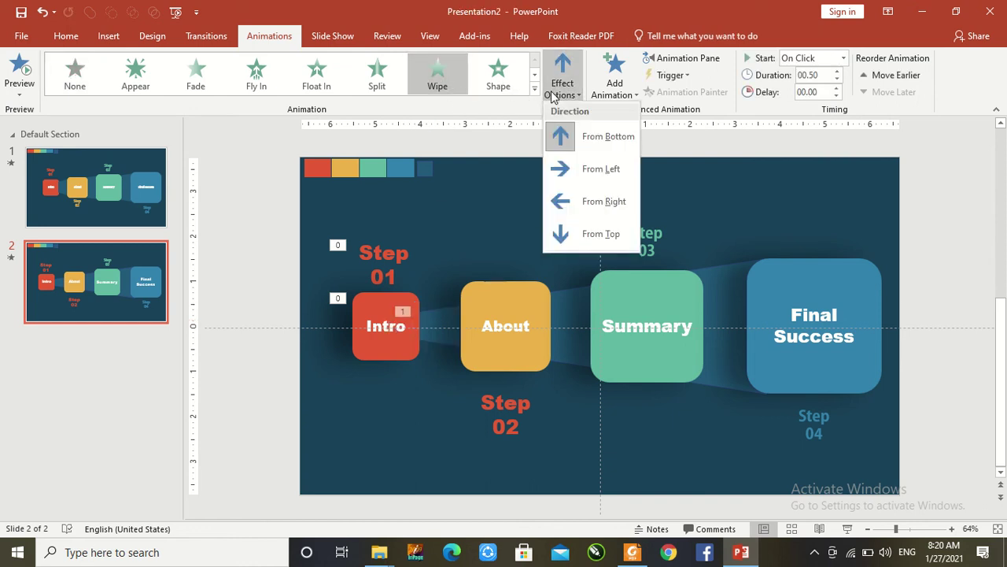
pyautogui.click(560, 169)
pyautogui.click(499, 206)
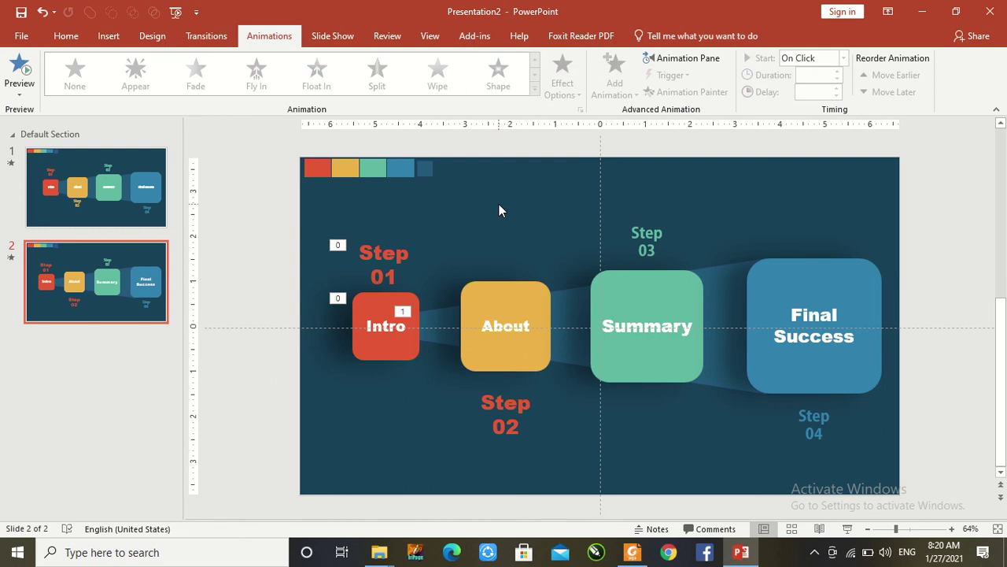
pyautogui.click(444, 314)
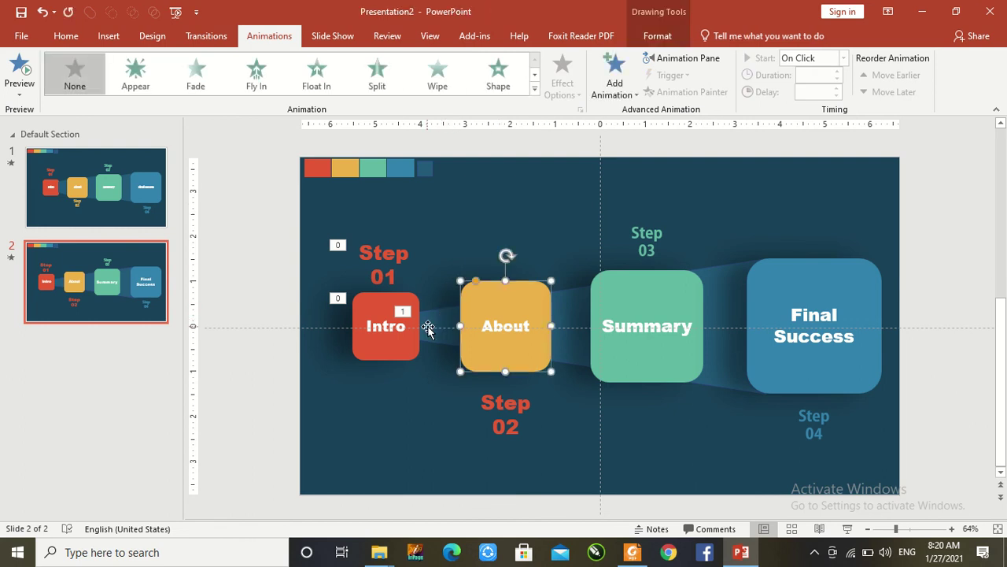
pyautogui.click(428, 328)
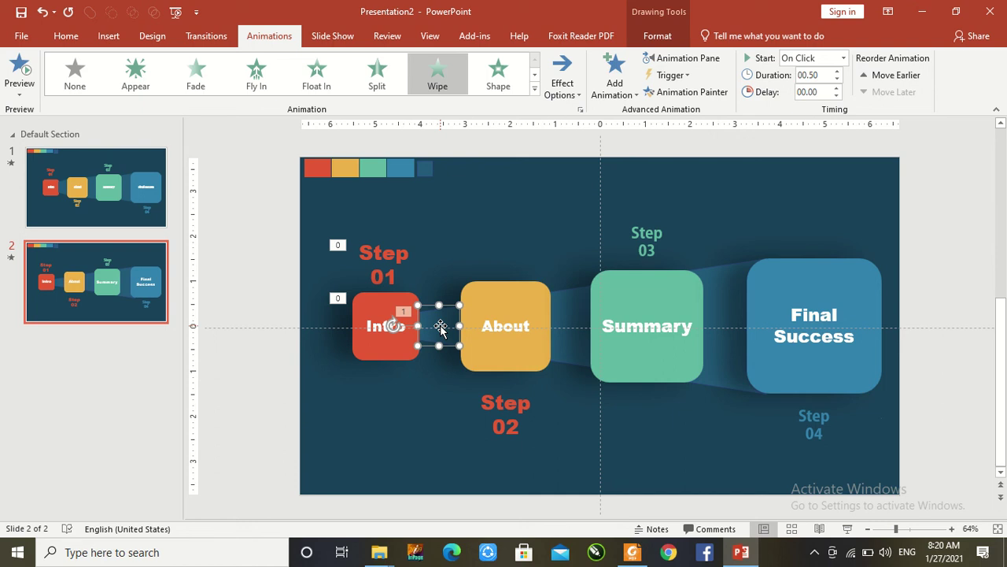
pyautogui.click(444, 265)
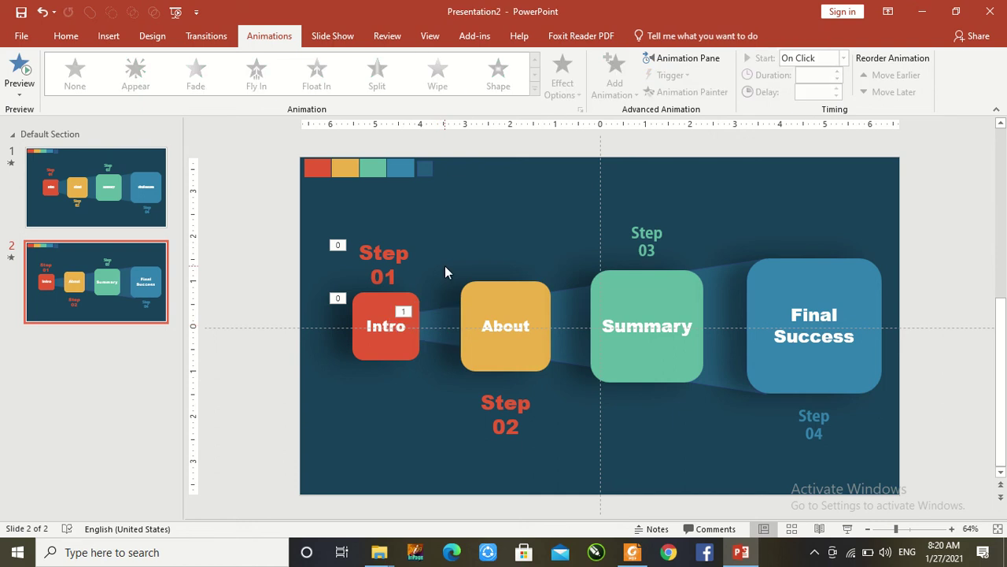
pyautogui.click(432, 312)
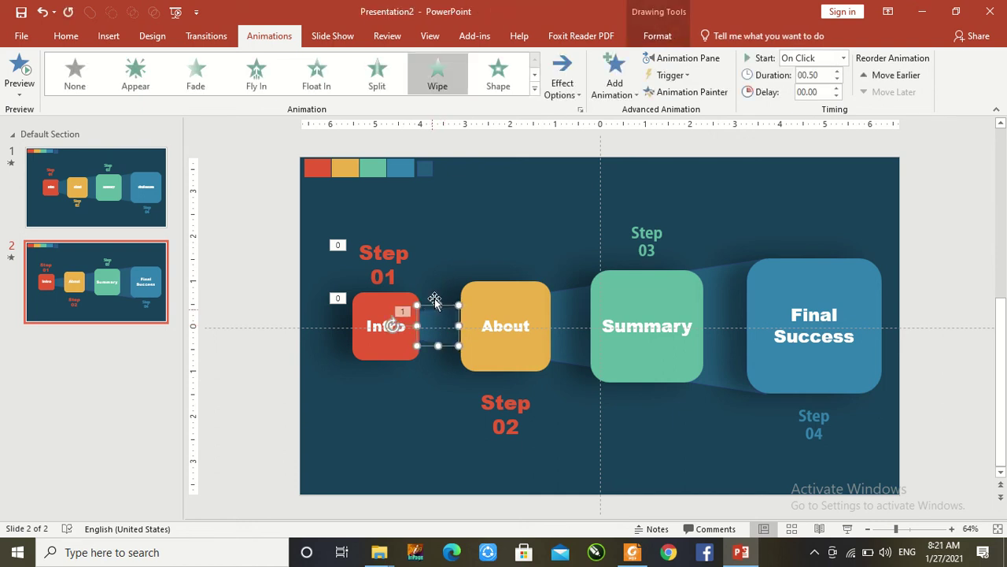
# - Use Animation Painter to copy Intro's Zoom to About and Step 01's Wipe to Step 02
pyautogui.click(435, 285)
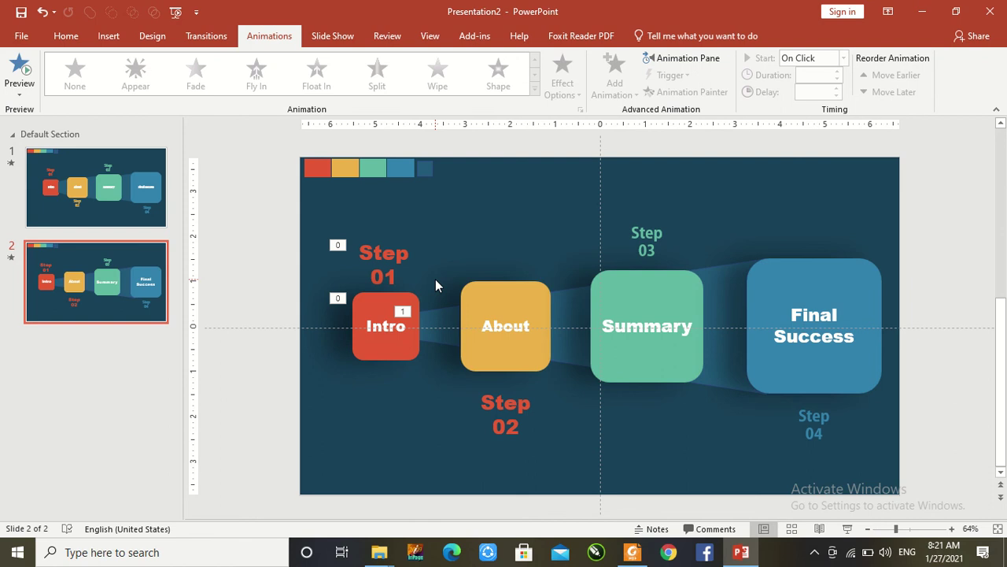
pyautogui.click(381, 307)
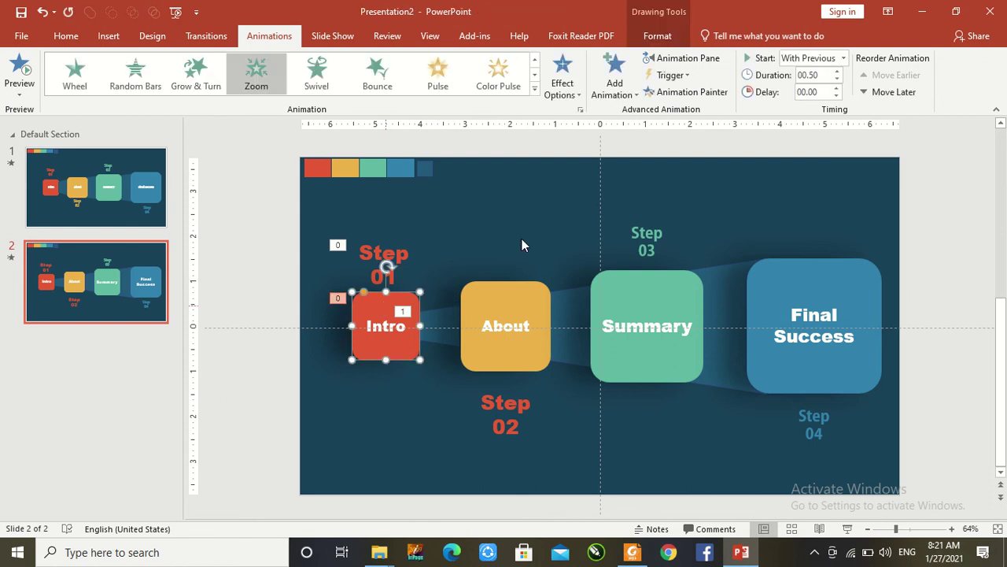
pyautogui.click(685, 92)
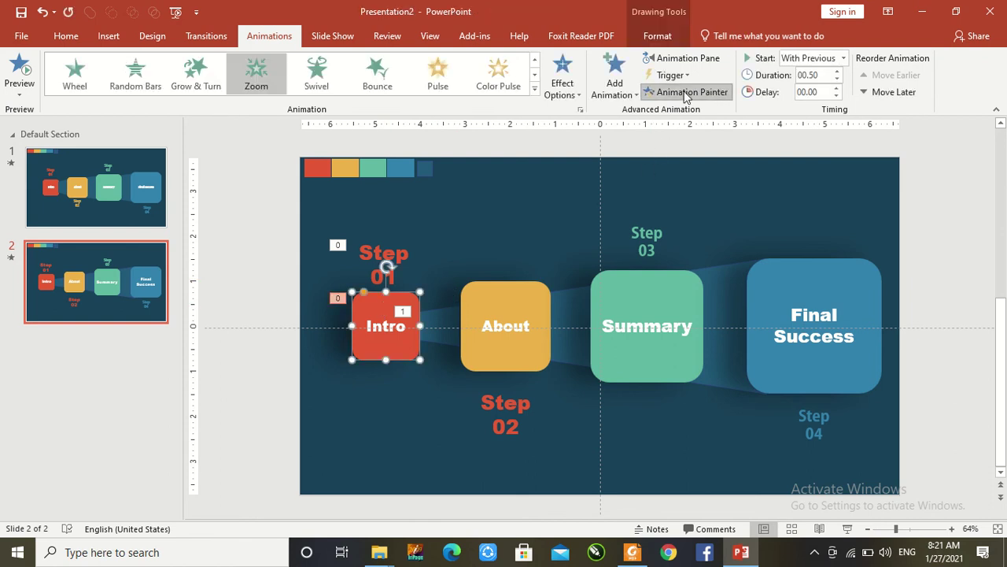
pyautogui.click(498, 299)
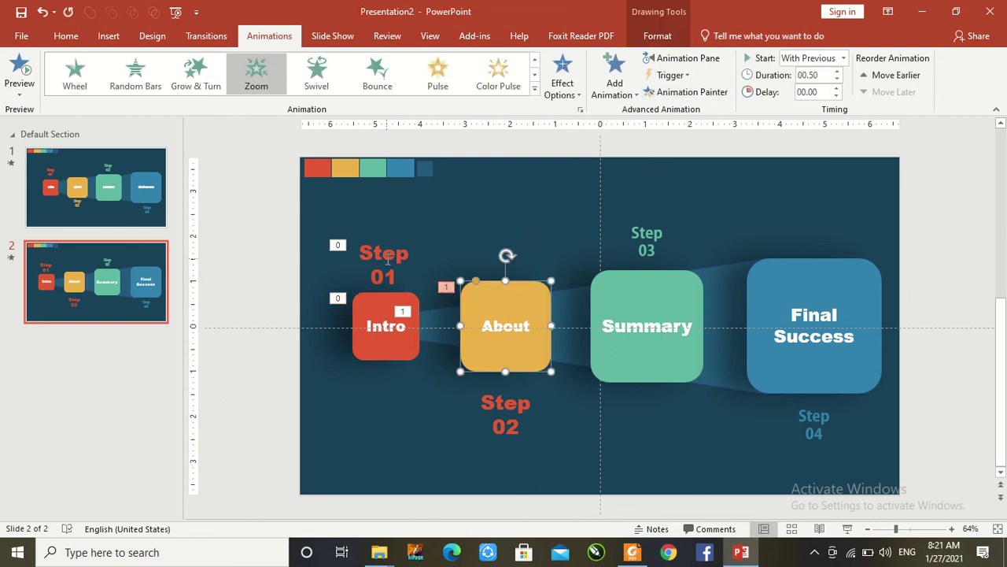
pyautogui.click(384, 260)
pyautogui.click(665, 91)
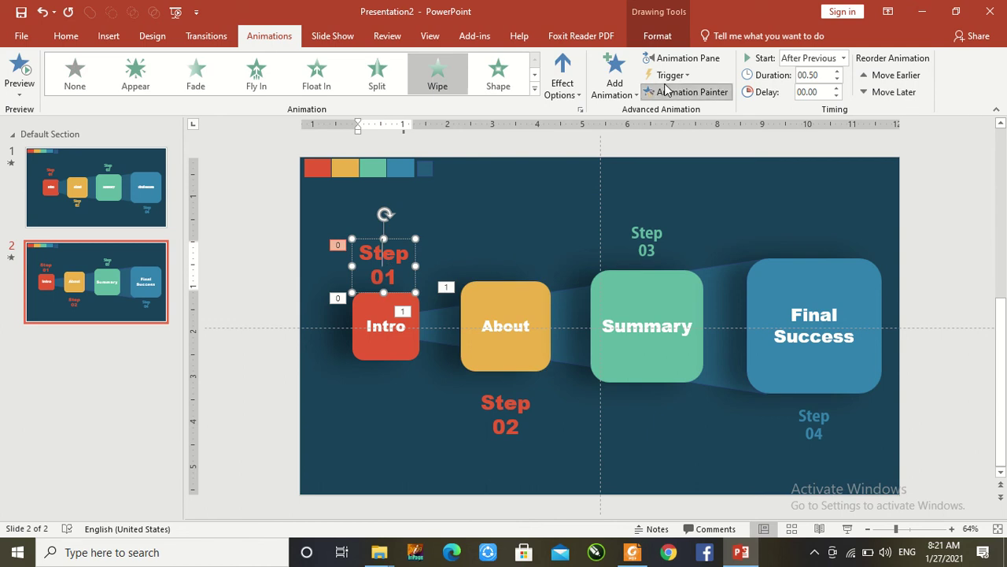
pyautogui.click(513, 404)
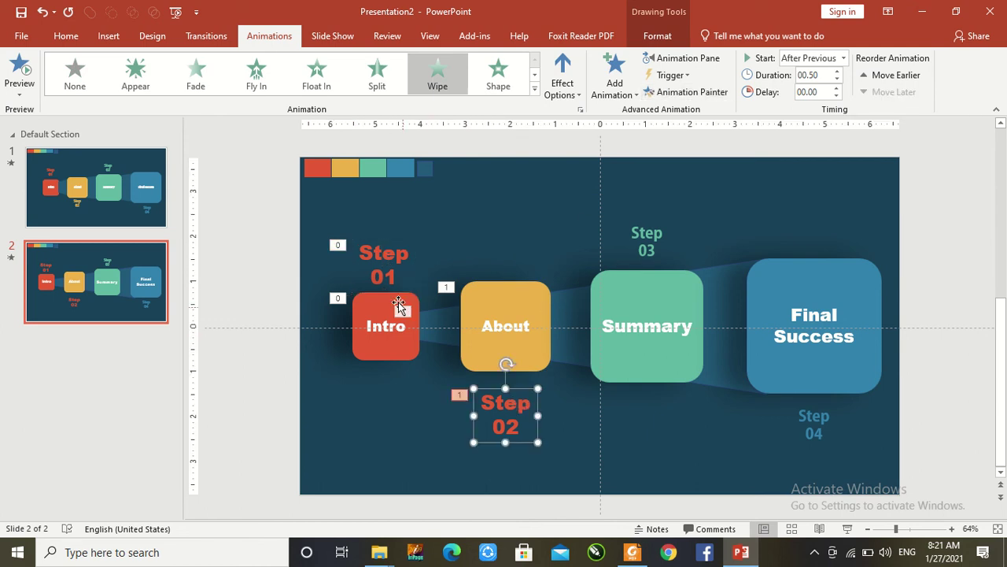
# - Paint the connector's Wipe onto the About–Summary connector and About's Zoom onto Summary
pyautogui.click(431, 327)
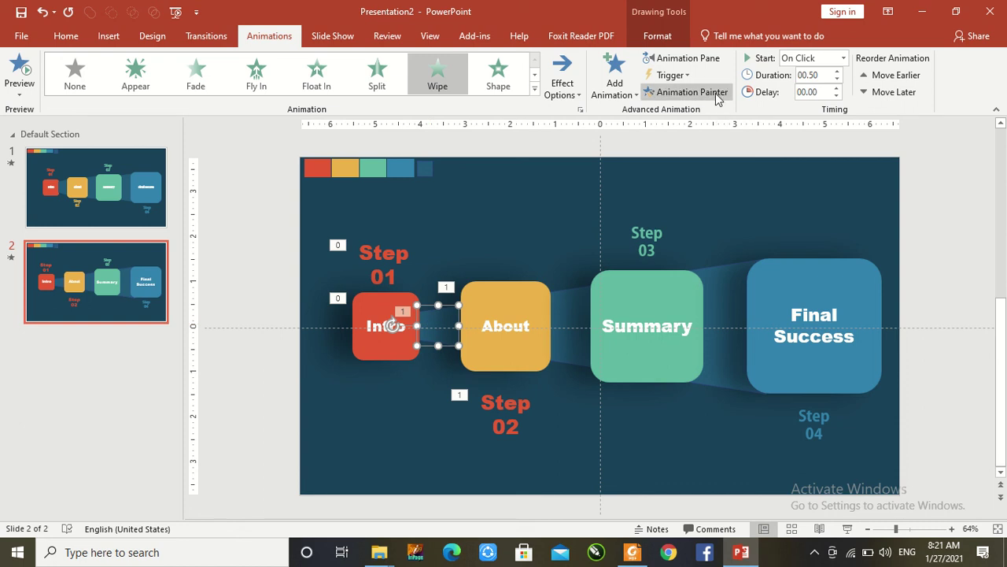
pyautogui.click(687, 92)
pyautogui.click(557, 301)
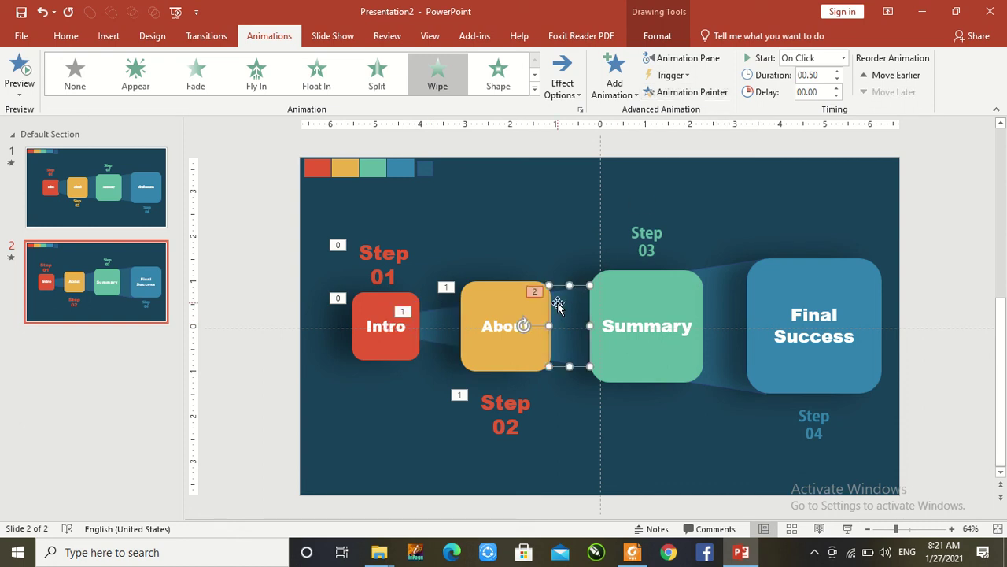
pyautogui.click(472, 305)
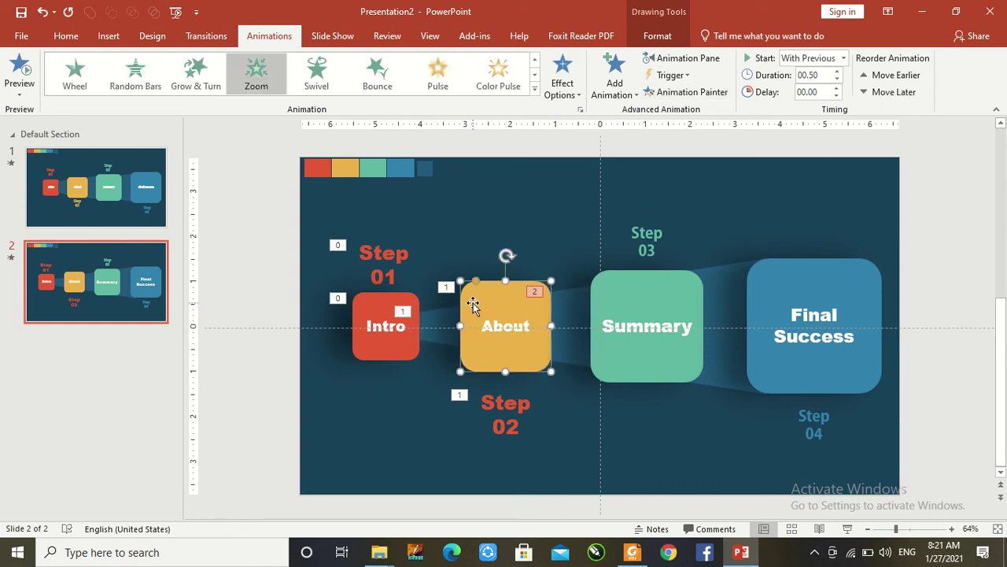
pyautogui.click(686, 92)
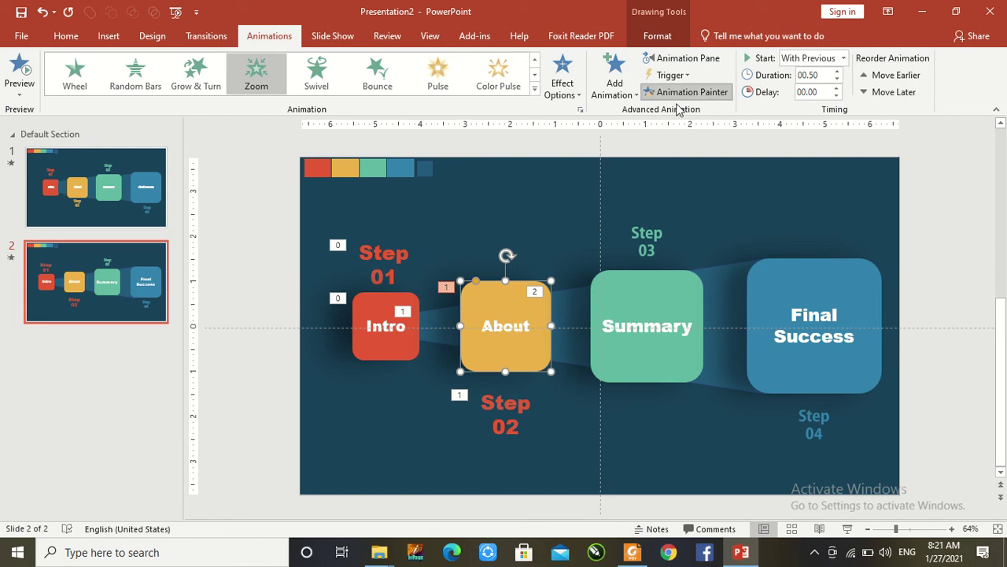
pyautogui.click(634, 299)
# - Paint Step 02's animation onto Step 03 and the connector Wipe onto the Summary–Final Success connector
pyautogui.click(494, 418)
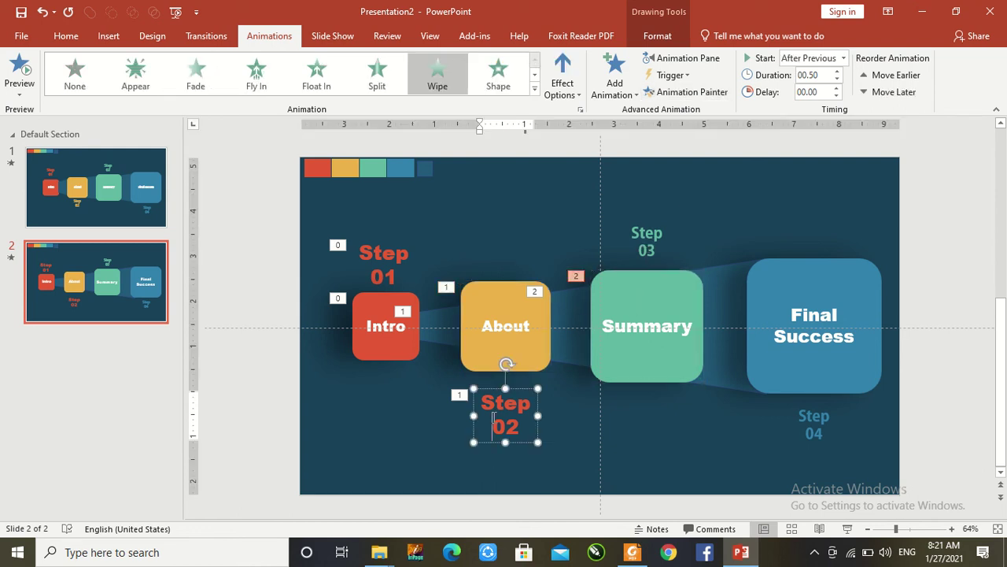
pyautogui.click(687, 92)
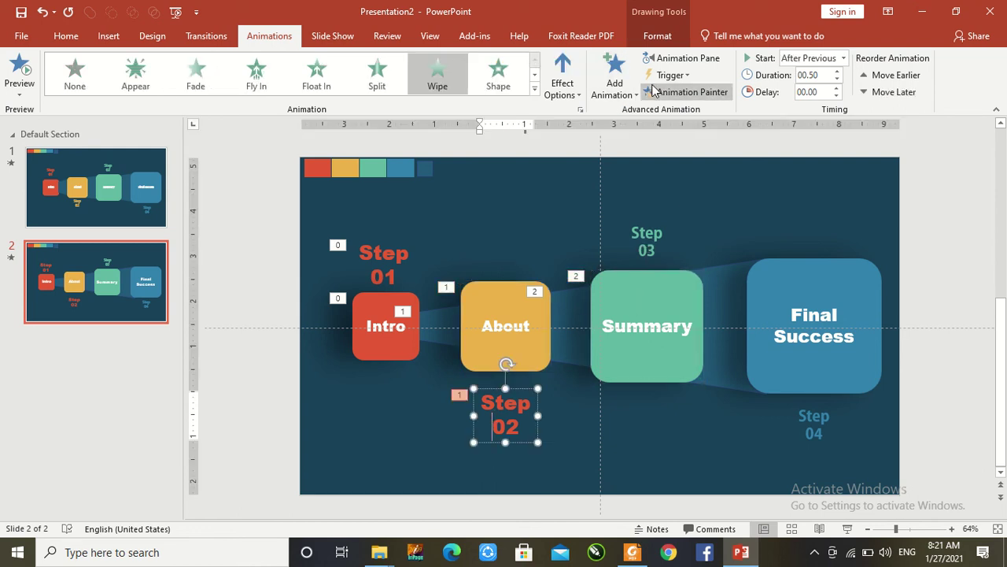
pyautogui.click(642, 233)
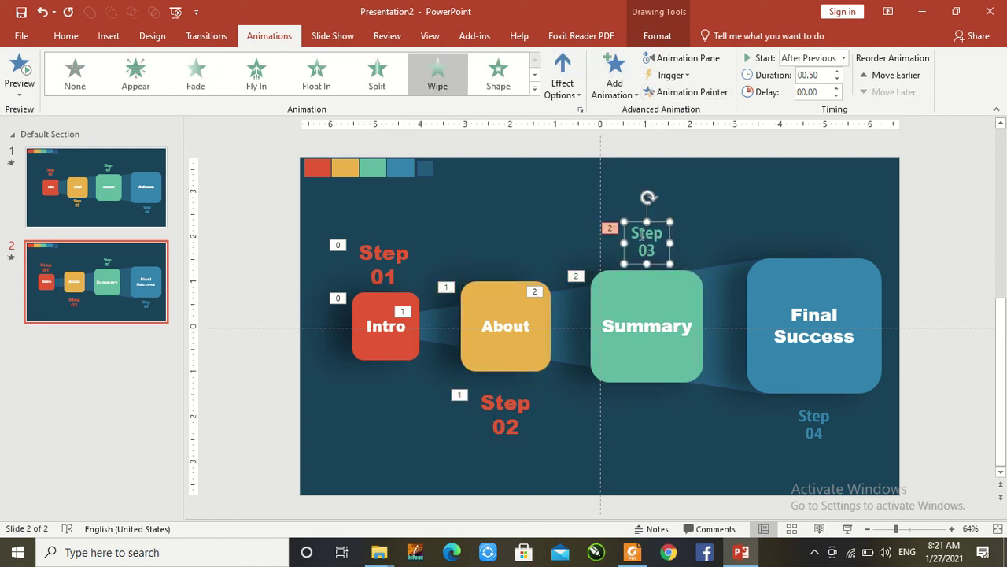
pyautogui.press('Tab')
pyautogui.click(564, 304)
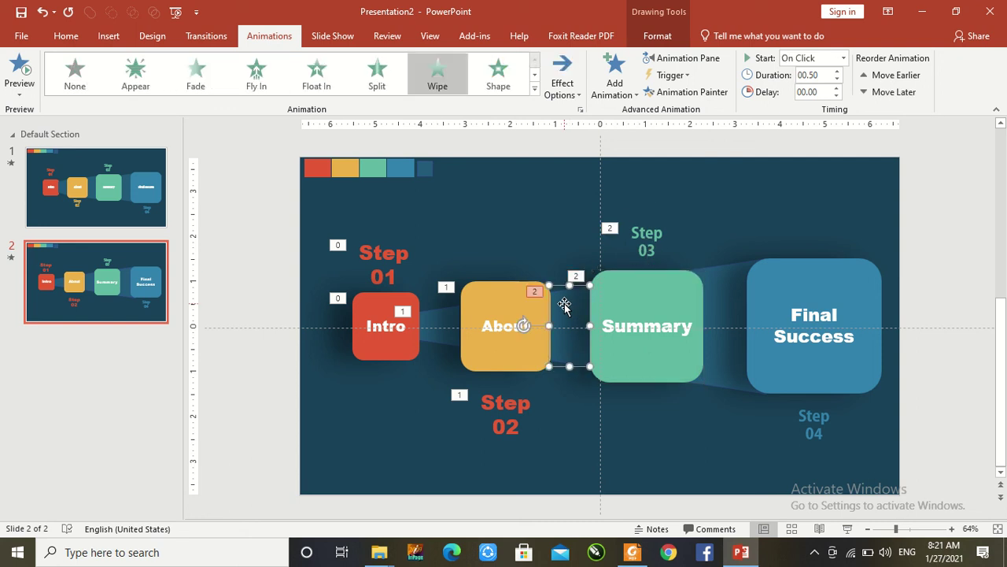
pyautogui.click(683, 92)
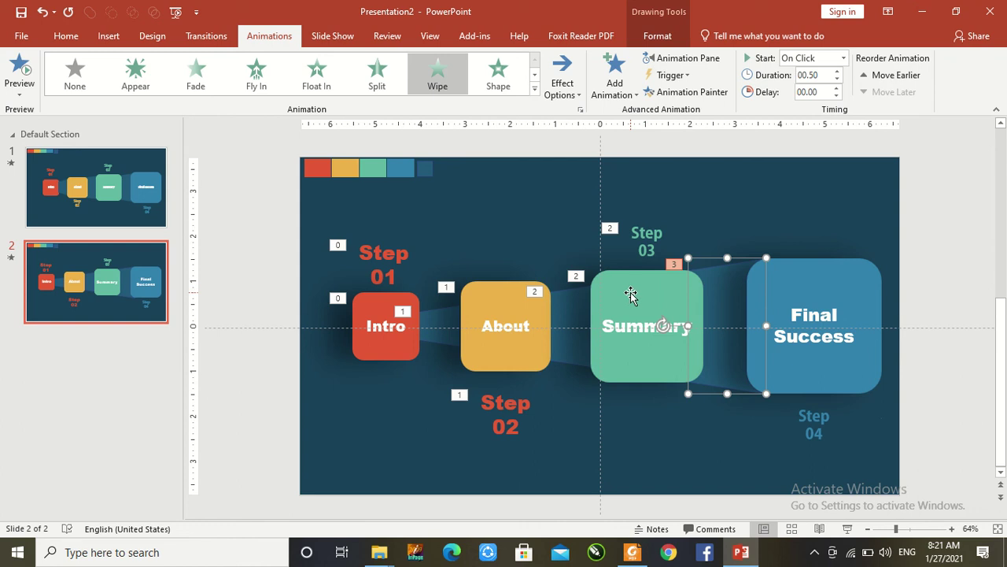
pyautogui.click(632, 292)
# - Copy the Zoom entrance to Final Success and the label animation to Step 04
pyautogui.click(683, 92)
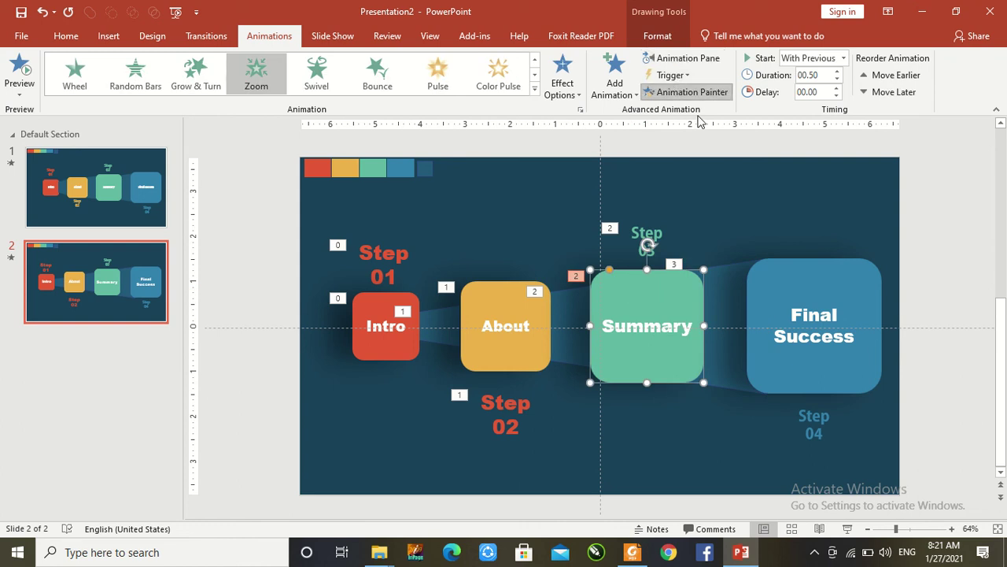
pyautogui.click(802, 264)
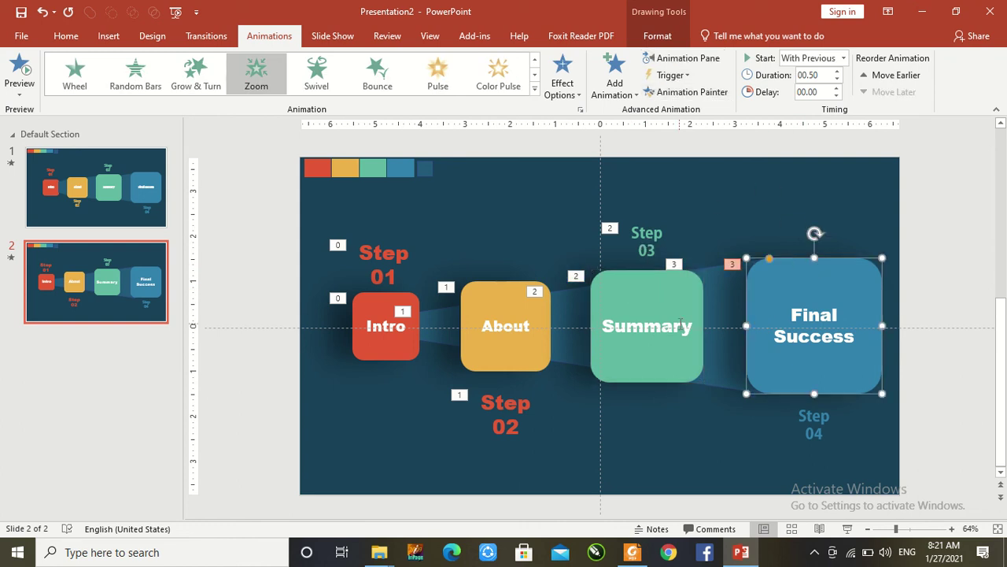
pyautogui.click(646, 233)
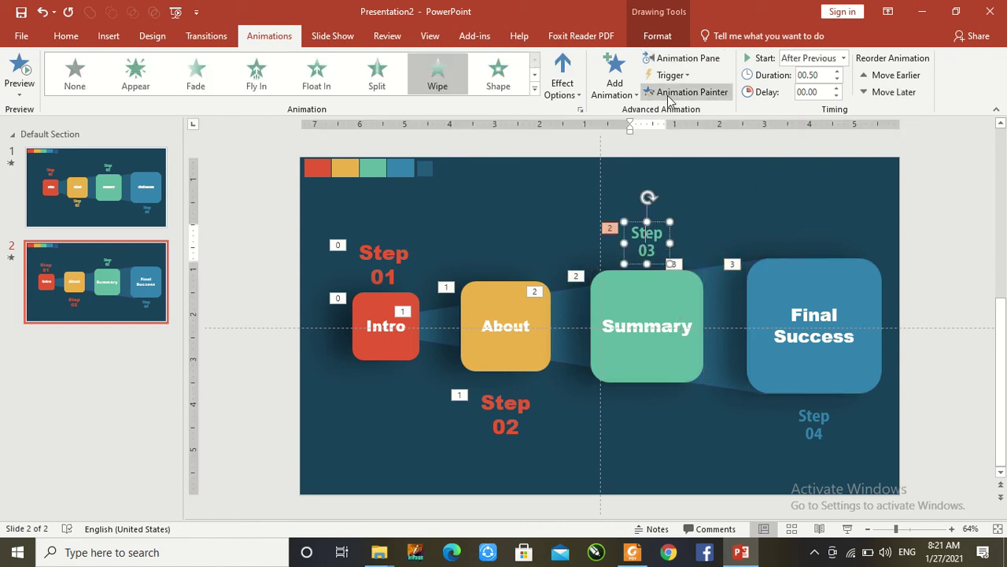
pyautogui.click(806, 417)
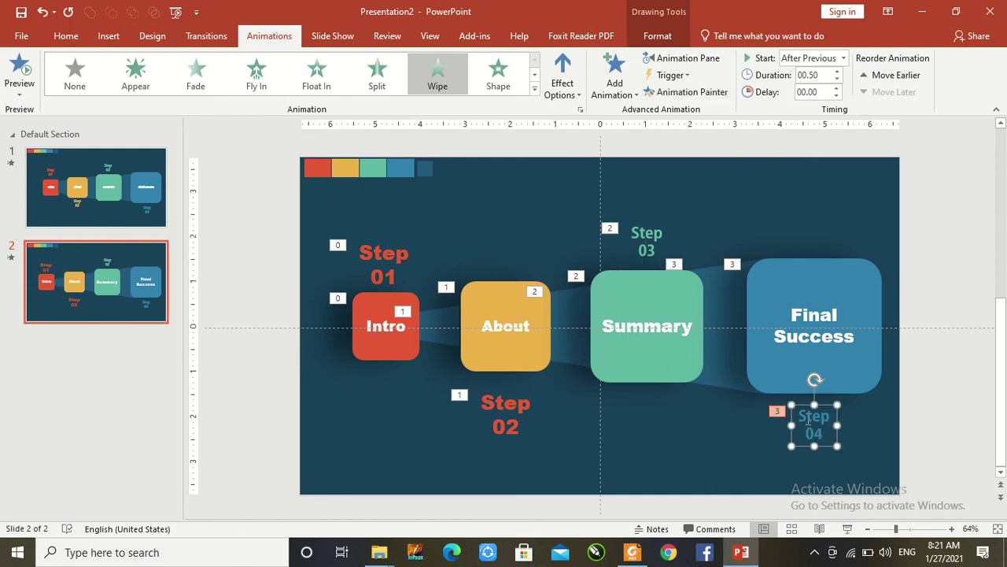
pyautogui.click(905, 396)
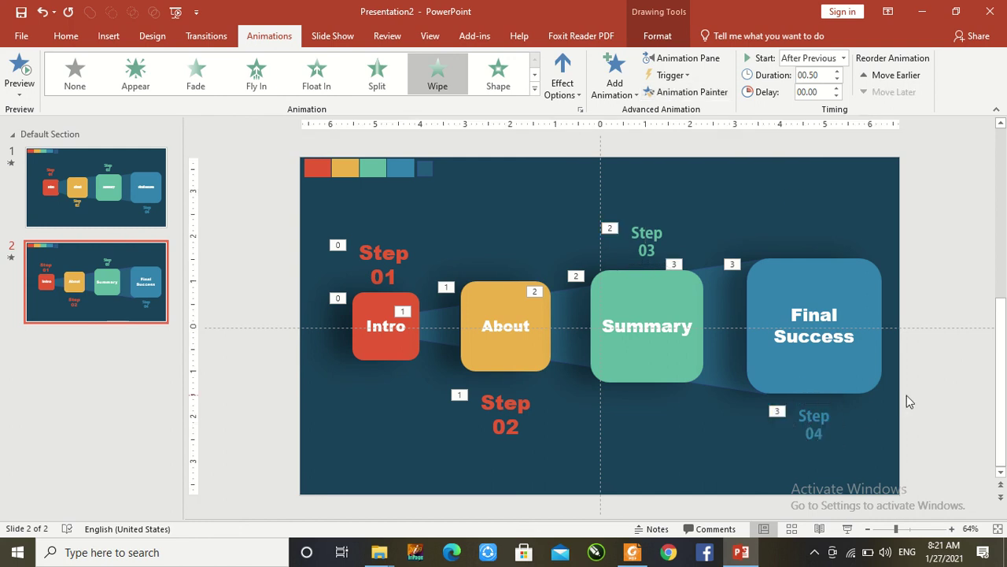
pyautogui.click(818, 528)
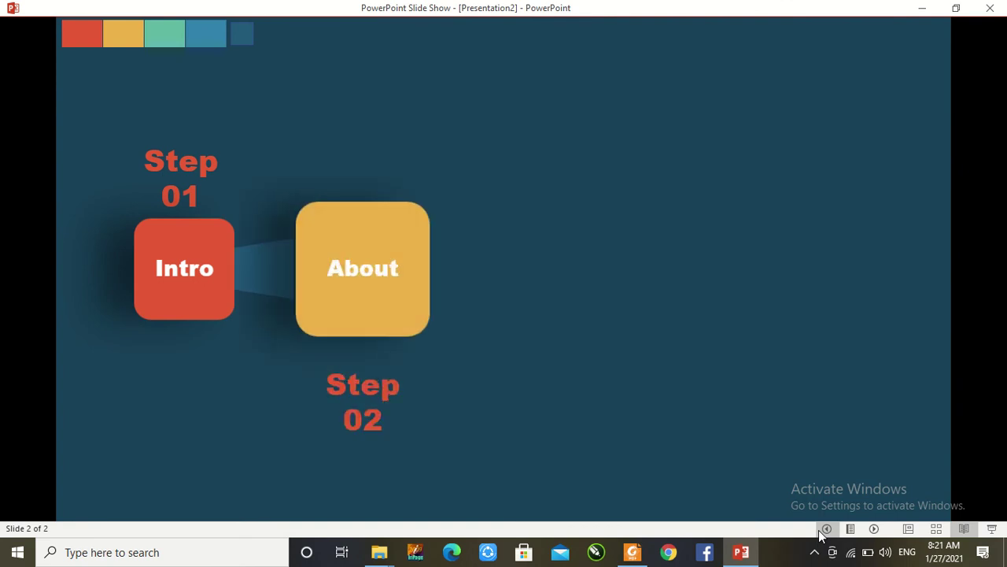
pyautogui.press('Escape')
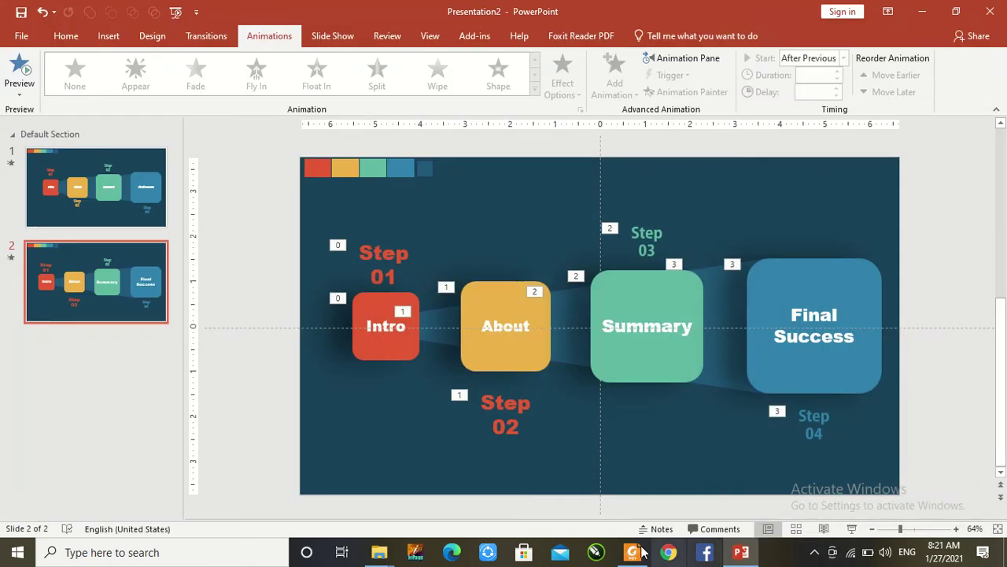
# - Set the Intro–About and About–Summary connector animations to start After Previous
pyautogui.click(436, 334)
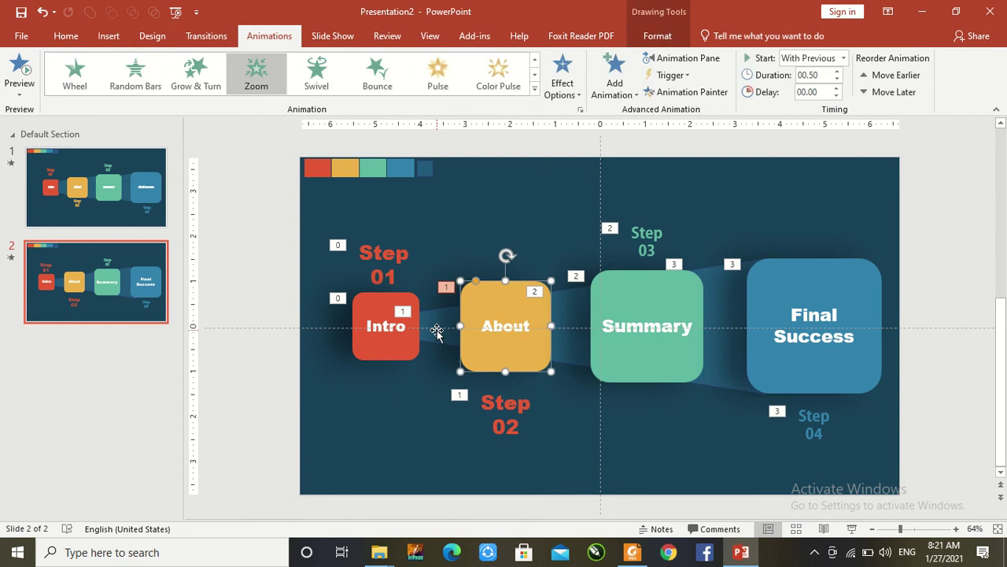
pyautogui.click(433, 318)
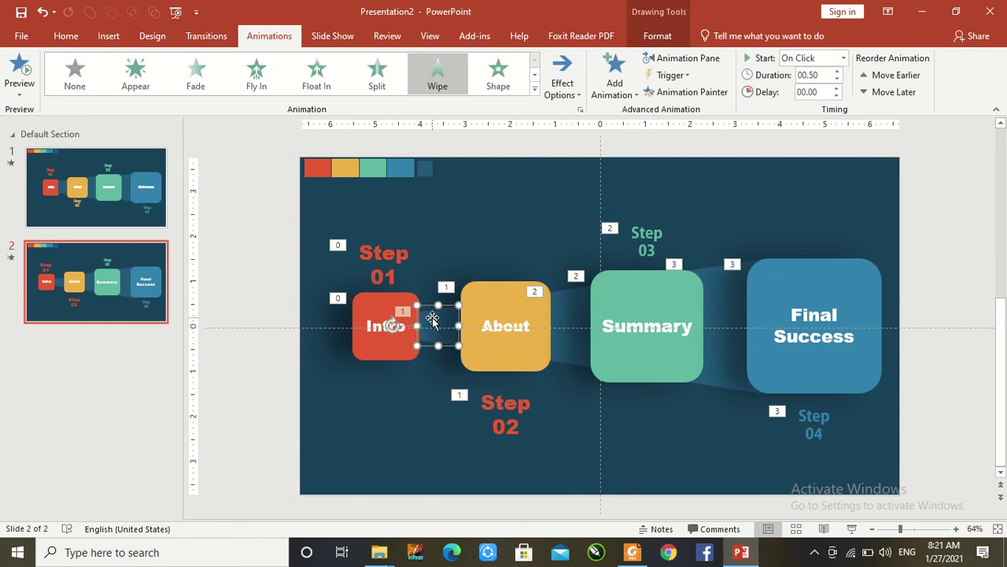
pyautogui.click(843, 57)
pyautogui.click(814, 102)
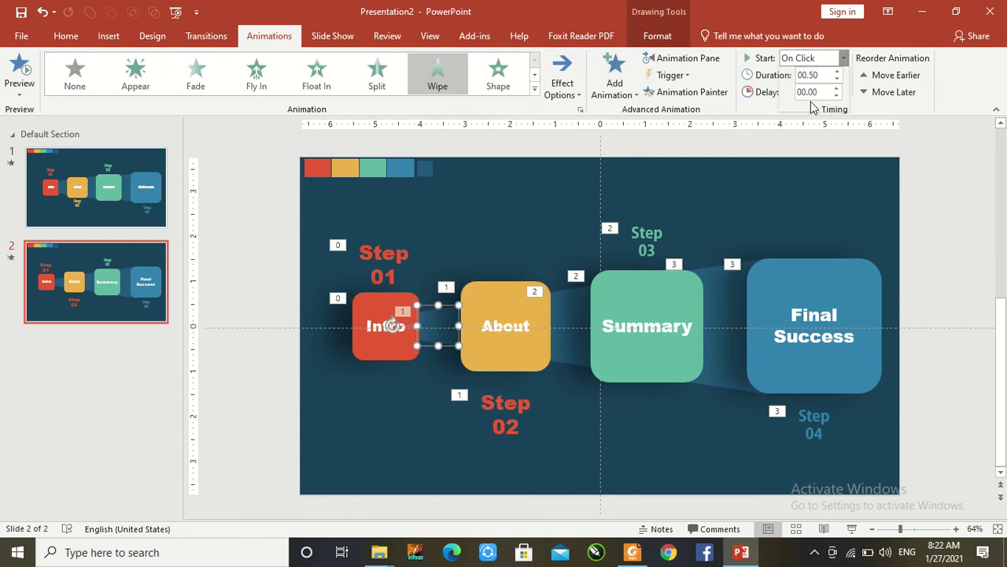
pyautogui.click(562, 304)
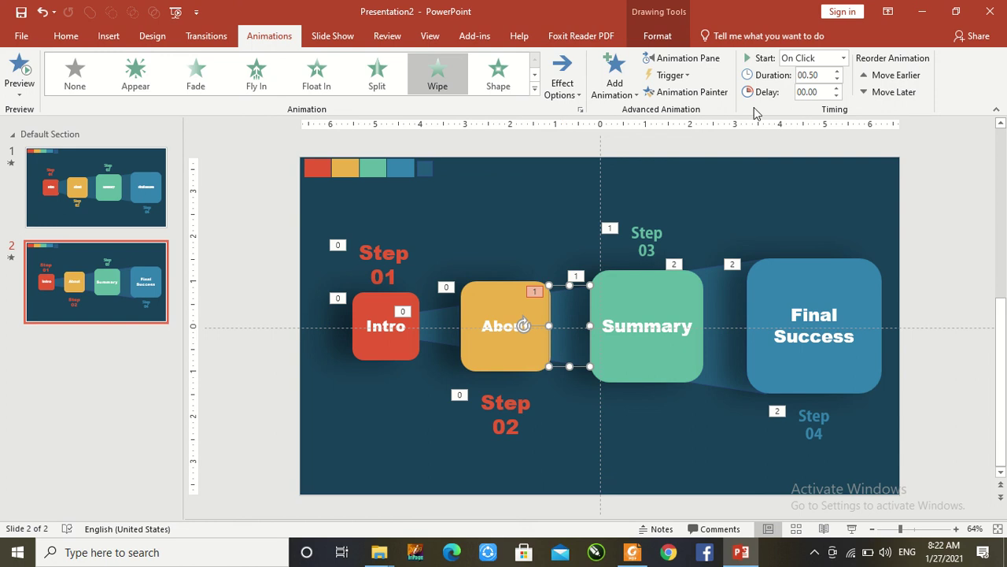
pyautogui.click(843, 57)
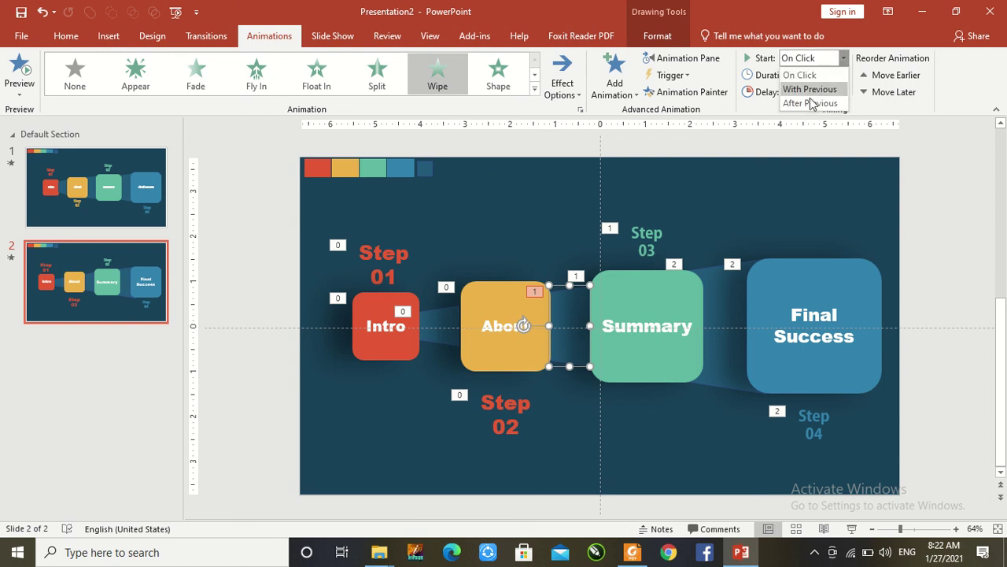
pyautogui.click(809, 103)
# - Set the Summary–Final Success connector to After Previous and preview the slide show
pyautogui.click(706, 276)
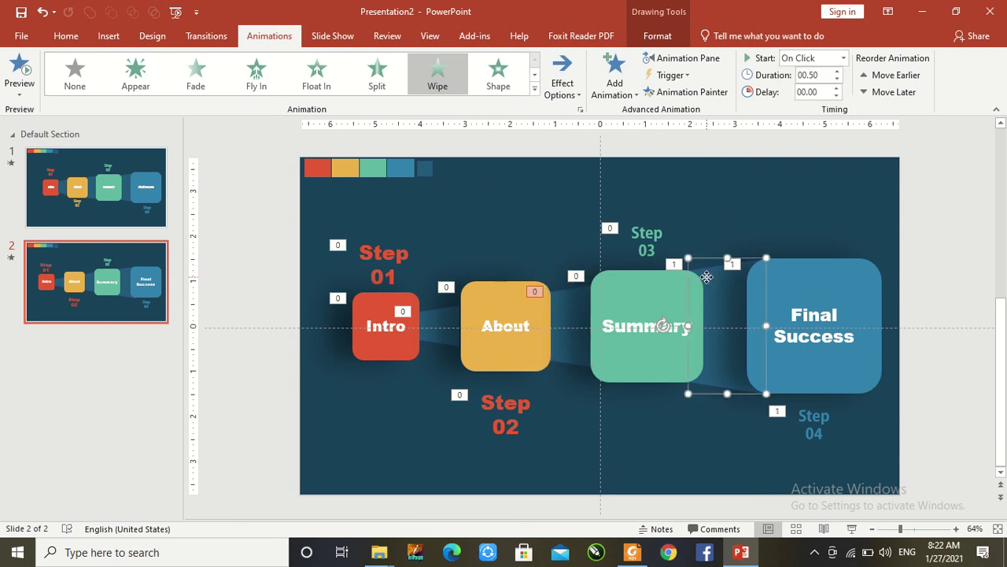
pyautogui.click(843, 57)
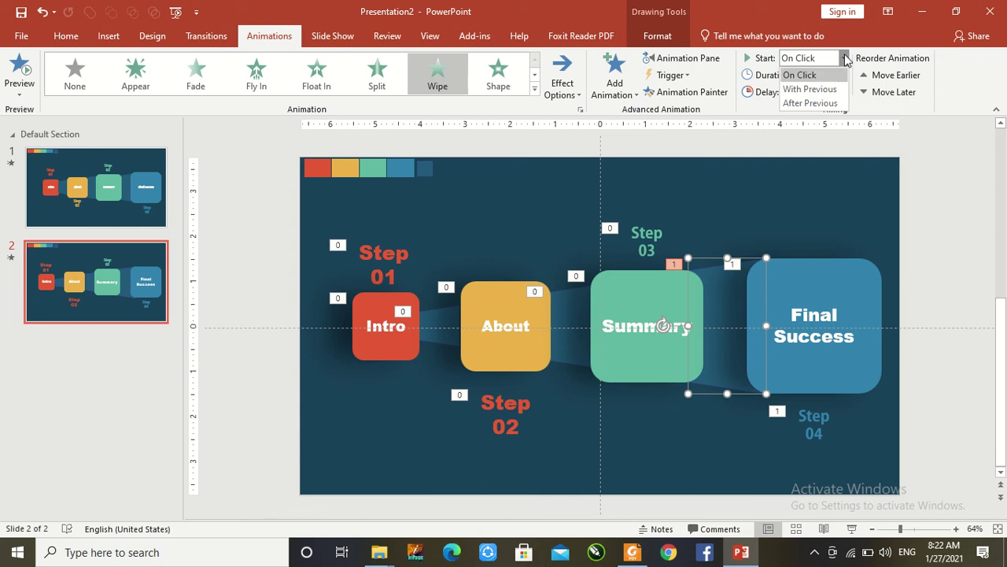
pyautogui.click(809, 102)
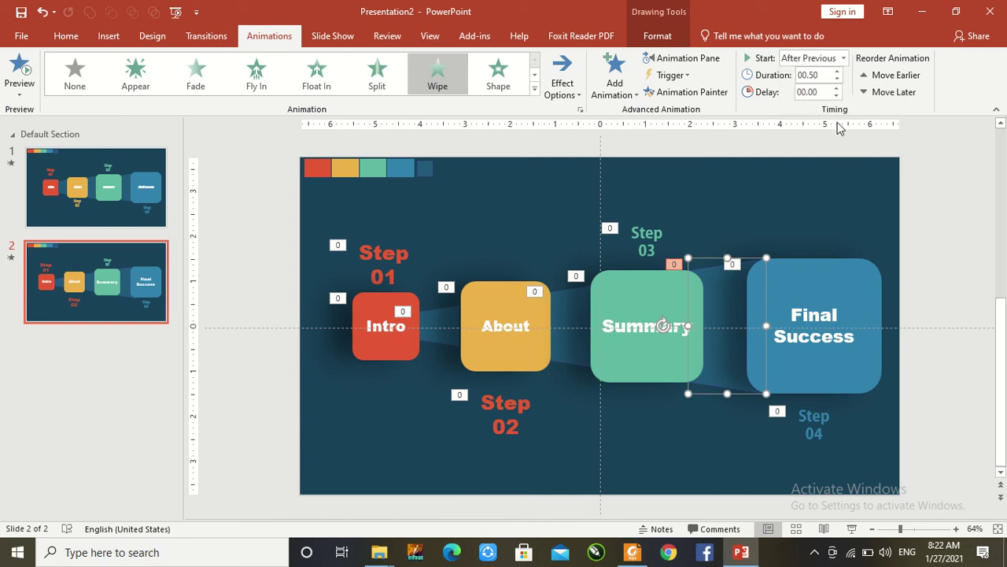
pyautogui.click(912, 163)
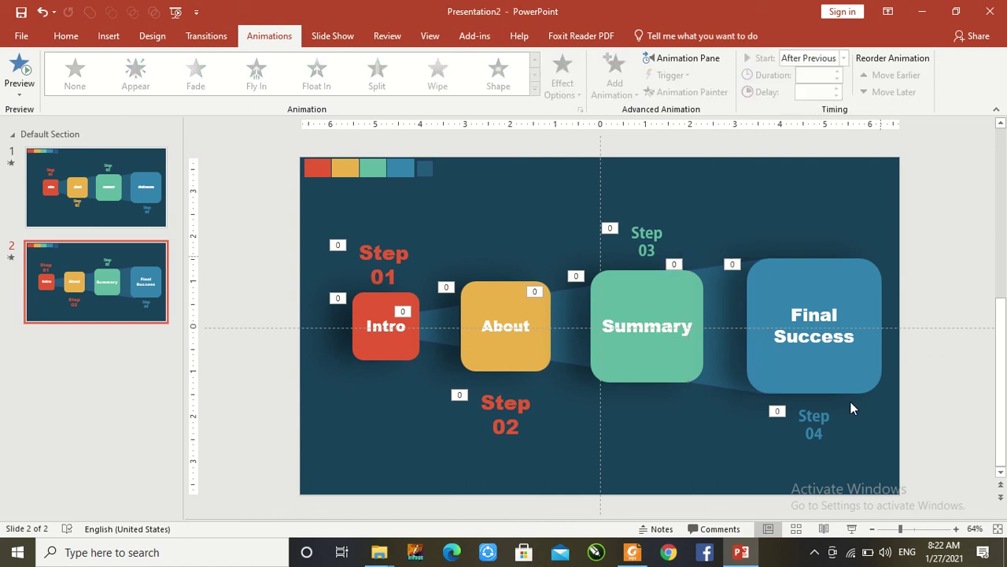
pyautogui.click(852, 529)
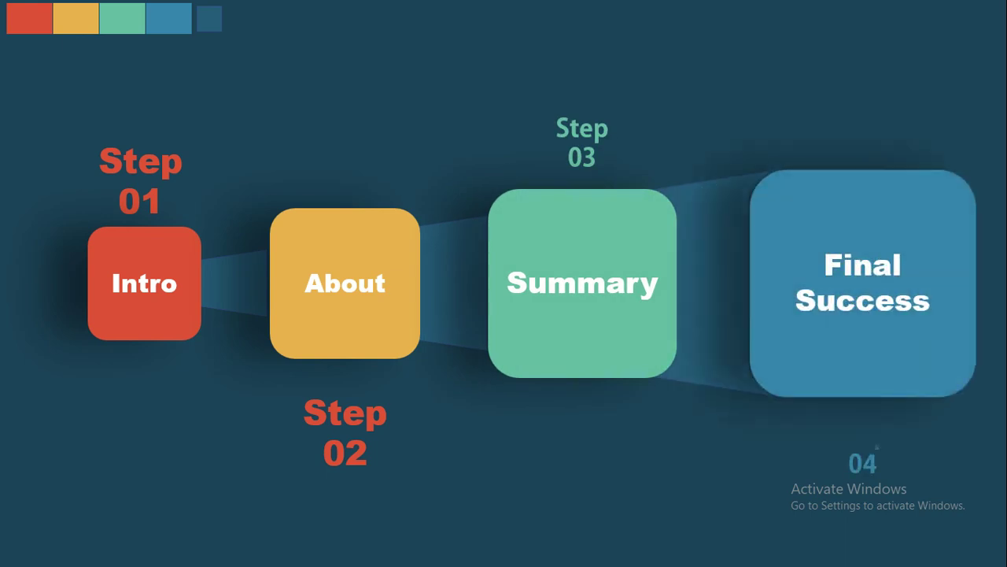
pyautogui.press('Escape')
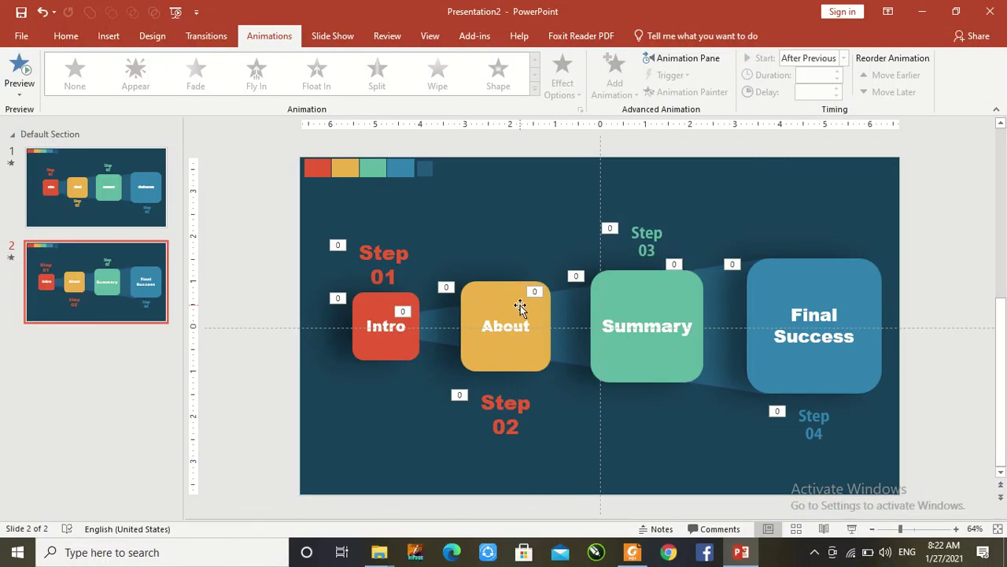
# - Switch the Zoom entrances of About, Summary and Final Success from With Previous to After Previous
pyautogui.click(519, 292)
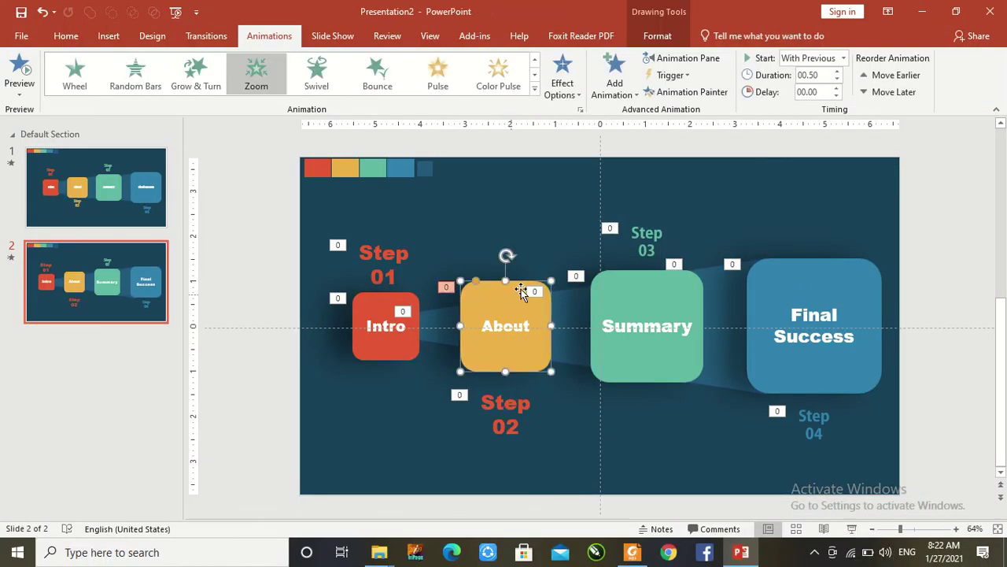
pyautogui.click(843, 59)
pyautogui.click(811, 103)
pyautogui.click(640, 297)
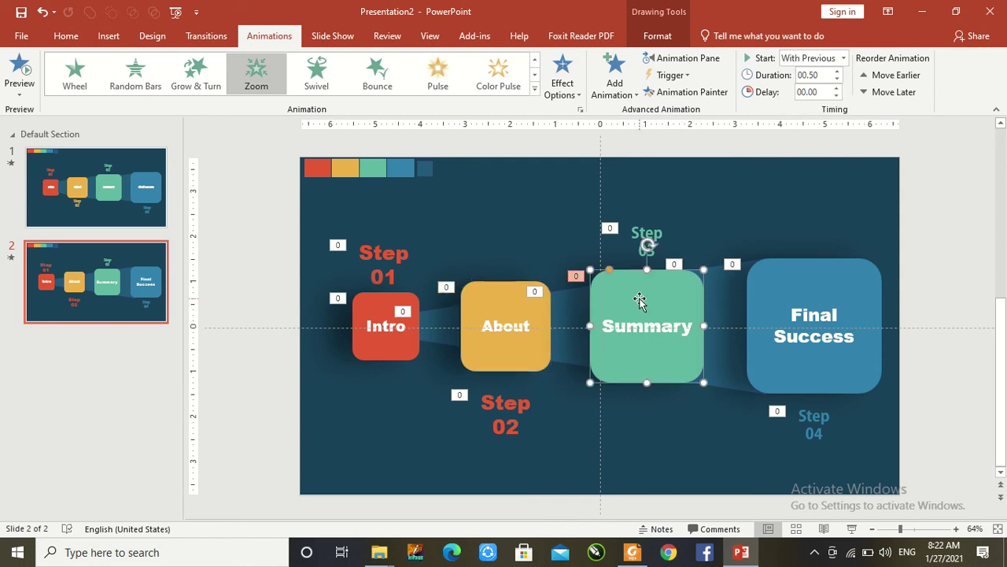
pyautogui.click(843, 59)
pyautogui.click(810, 103)
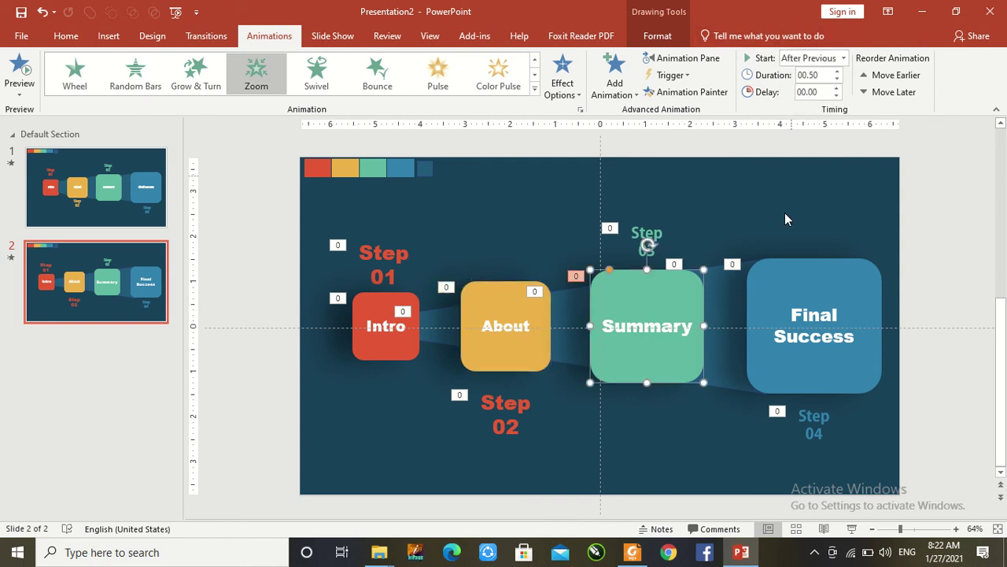
pyautogui.click(777, 262)
pyautogui.click(843, 58)
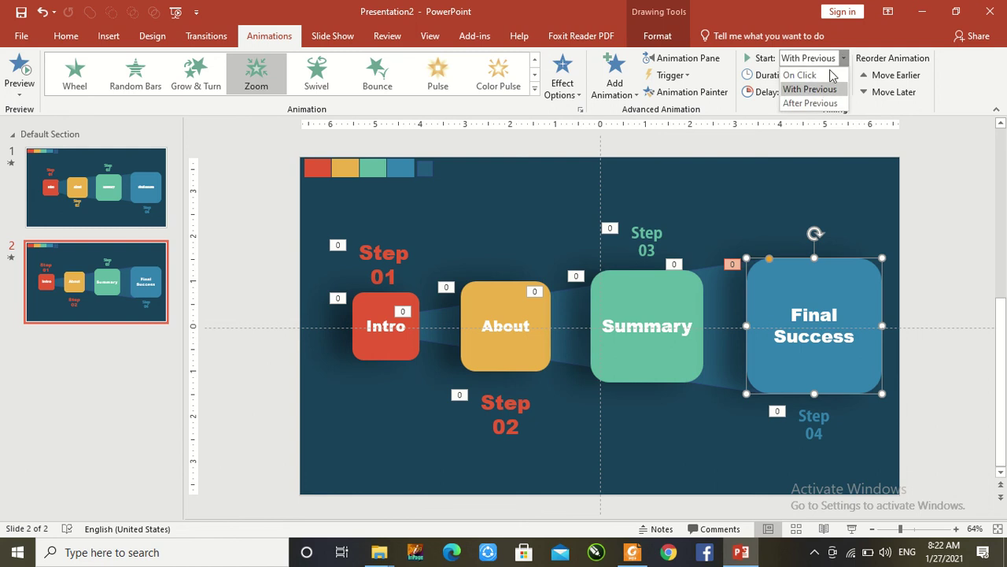
pyautogui.click(811, 103)
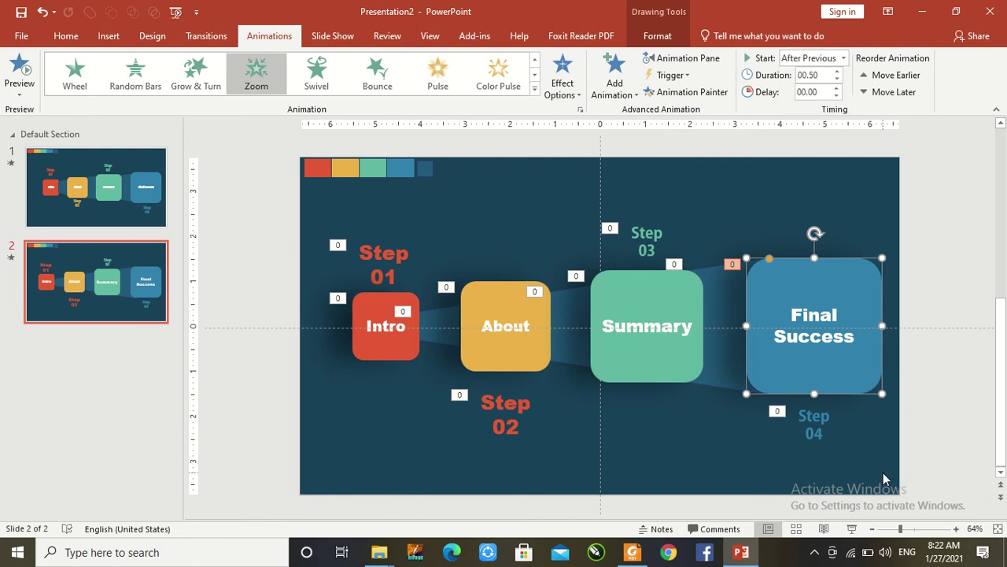
pyautogui.click(852, 528)
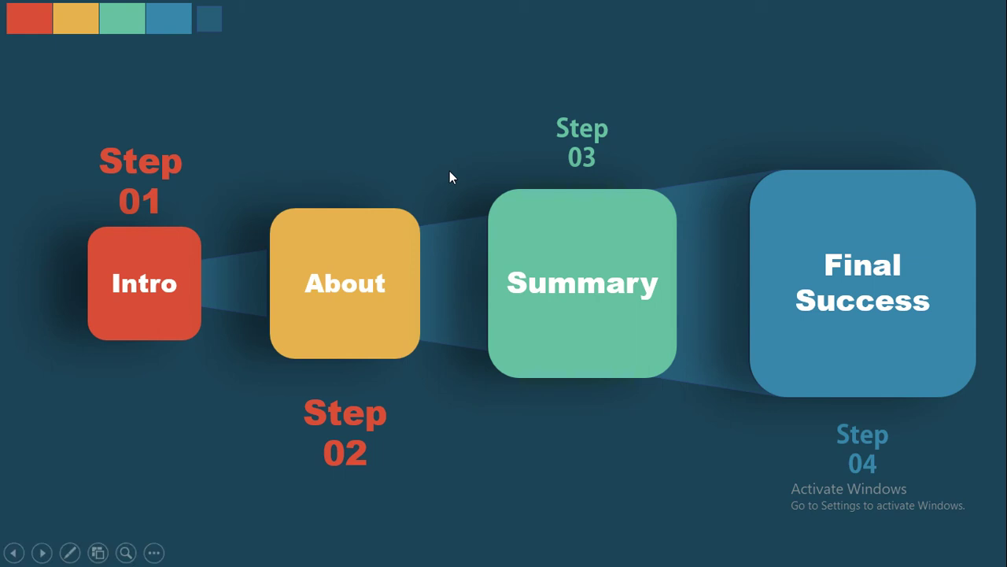
pyautogui.press('Escape')
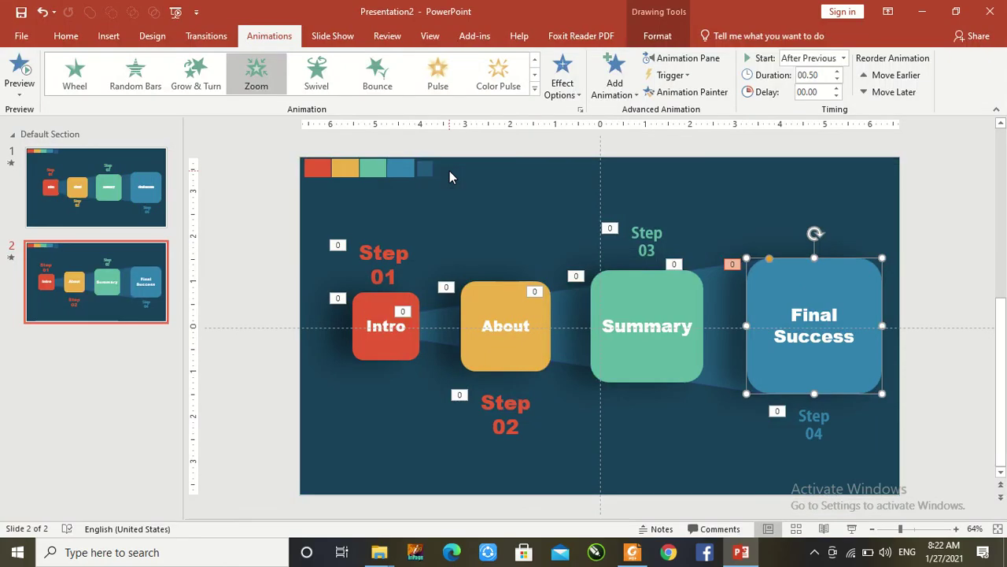